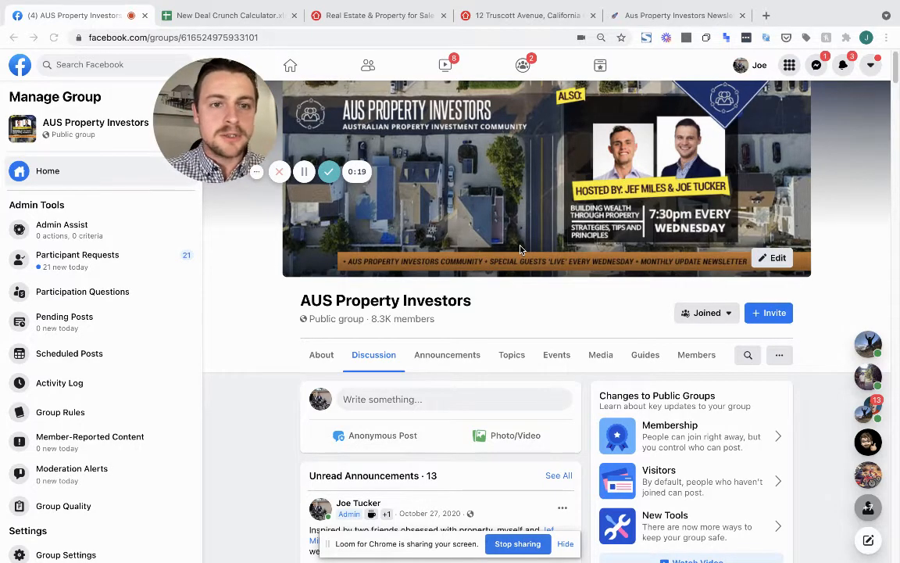
Scroll through the AUS Property Investors group posts, then switch to the New Deal Crunch Calculator spreadsheet
scroll(521, 249, down, 1)
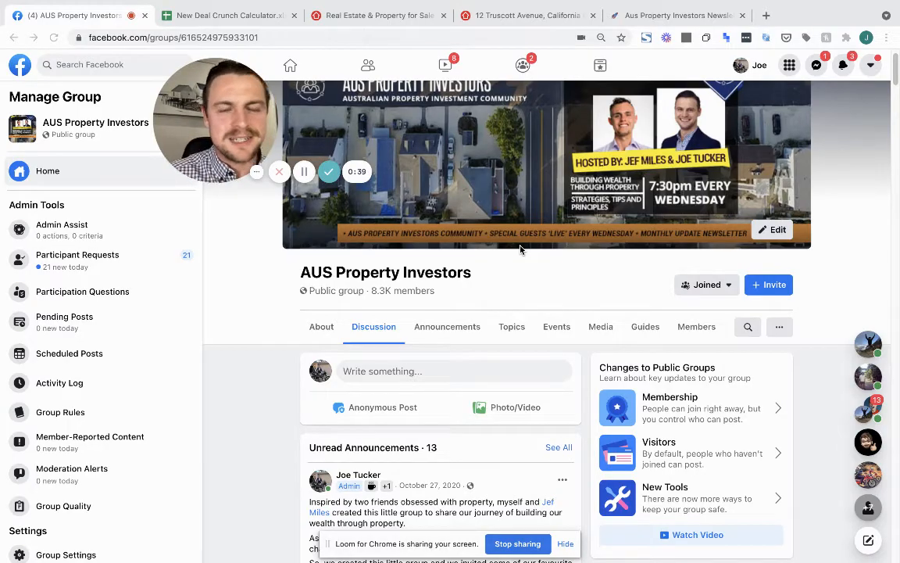
scroll(520, 250, down, 3)
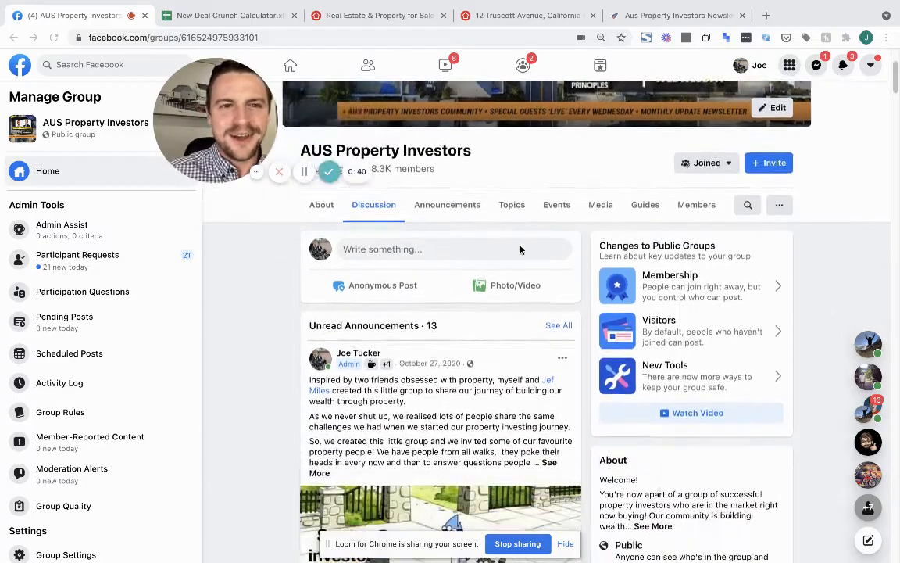
scroll(521, 250, down, 1)
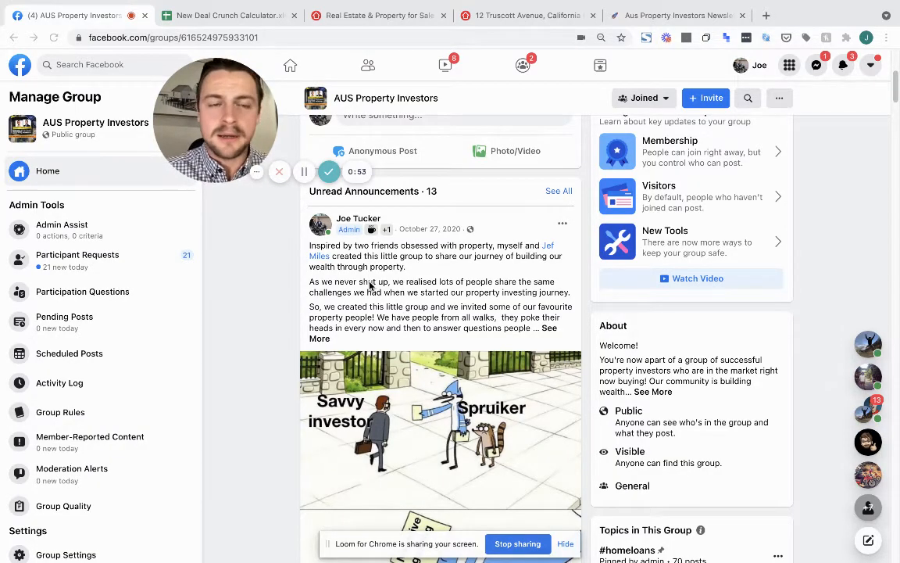
scroll(344, 241, down, 1)
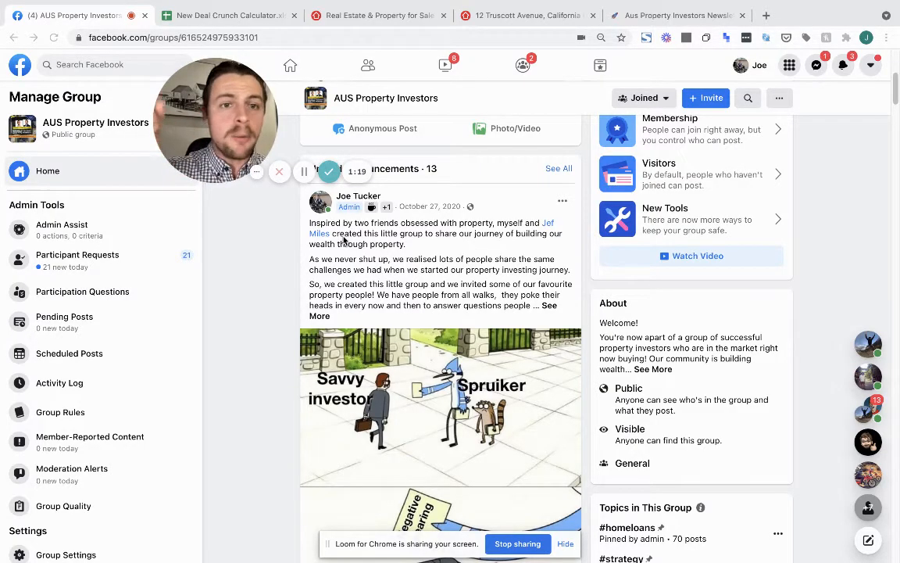
scroll(344, 242, up, 3)
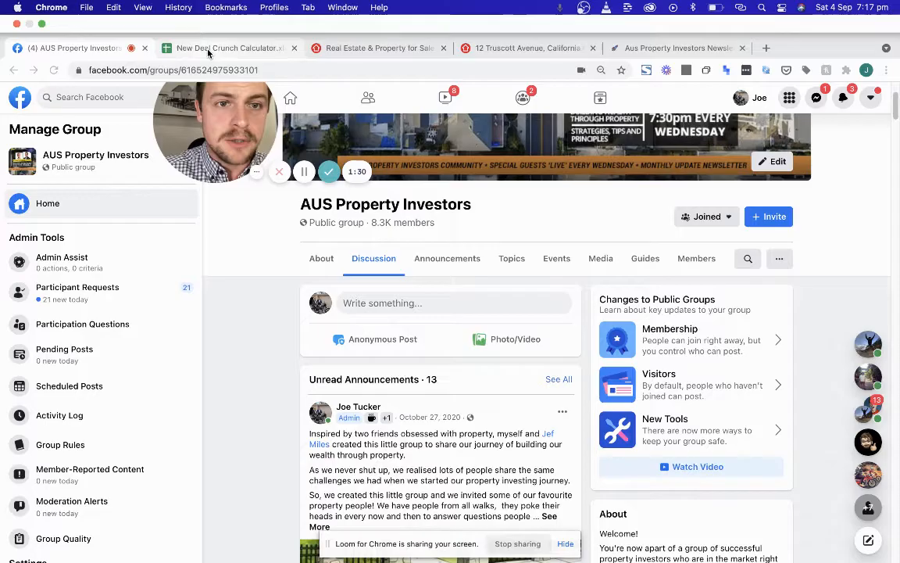
click(209, 20)
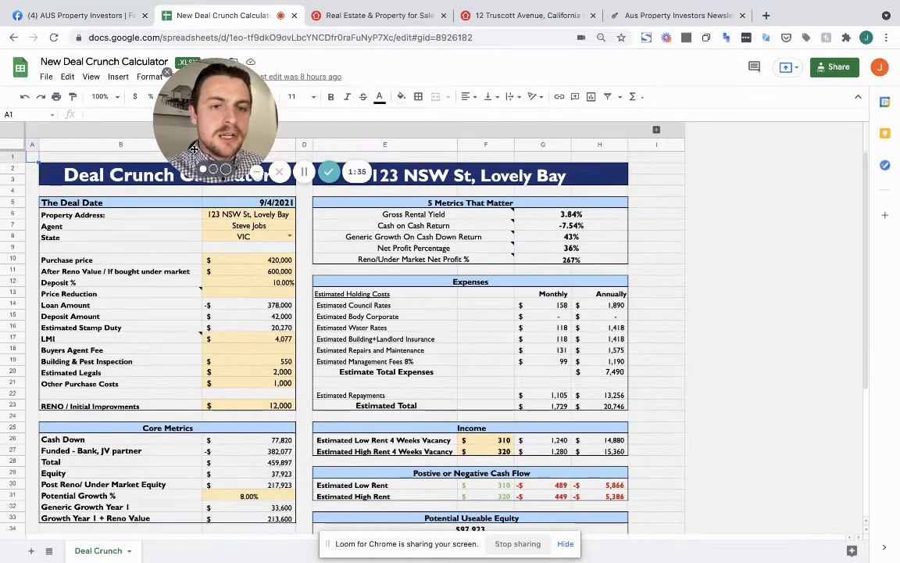
drag(194, 148, 659, 130)
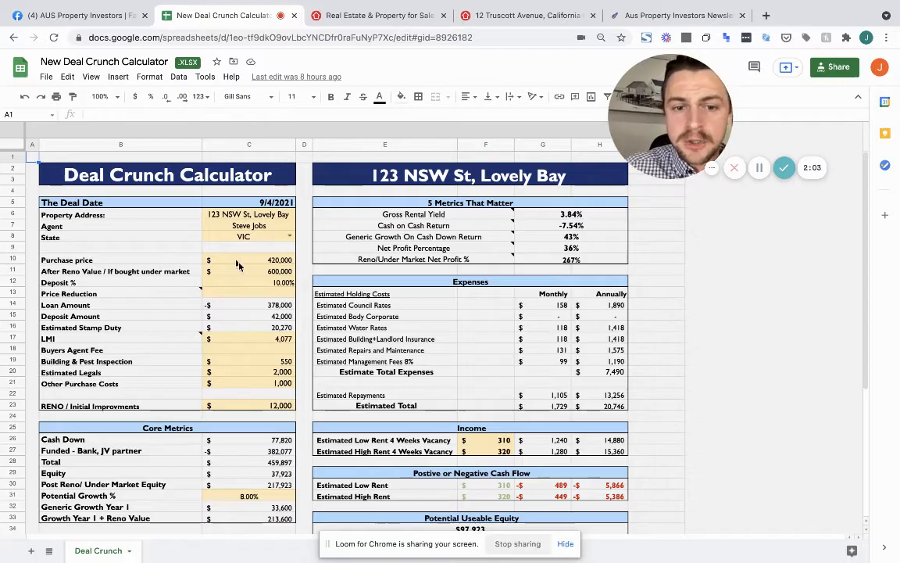
scroll(241, 268, down, 1)
scroll(241, 269, down, 1)
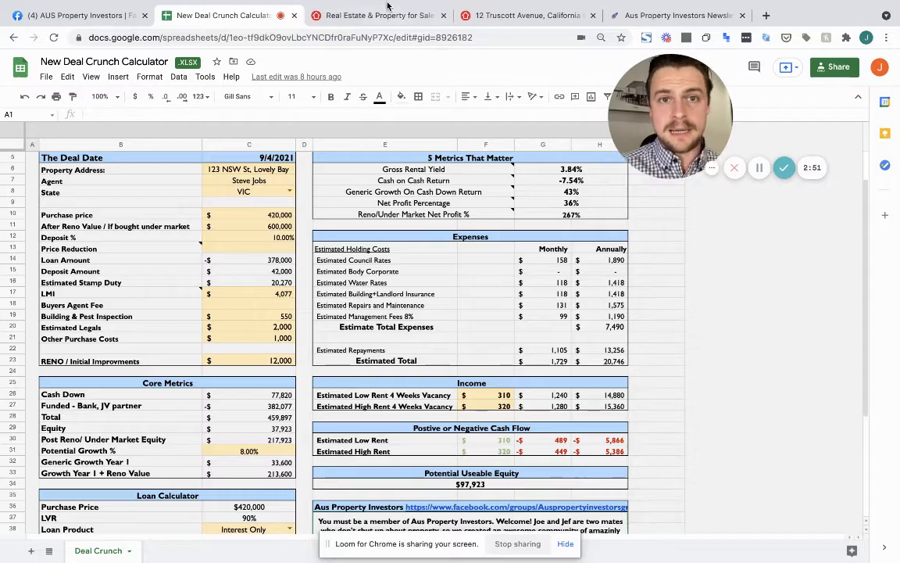
mouse_move(381, 10)
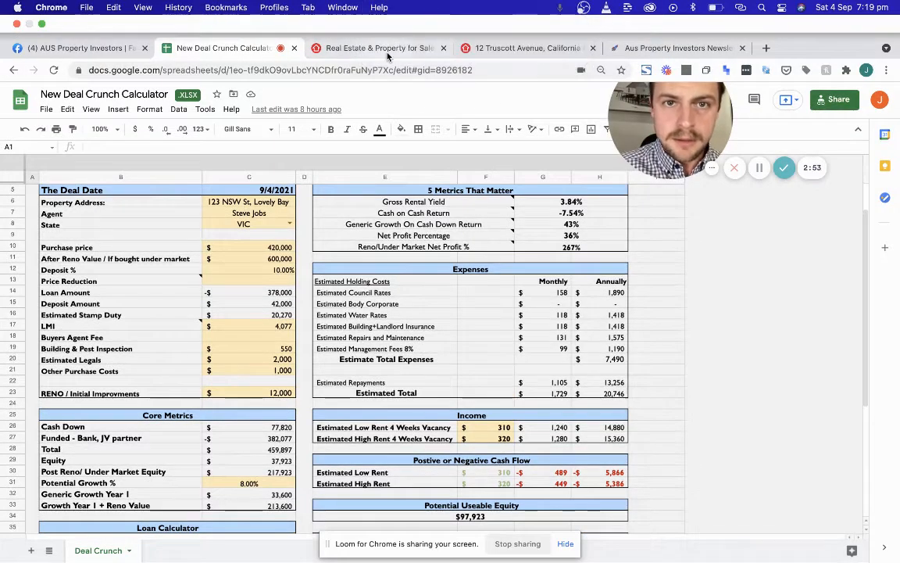
On the search results, flick through the Truscott Avenue card's photos to the bedroom shot
click(386, 52)
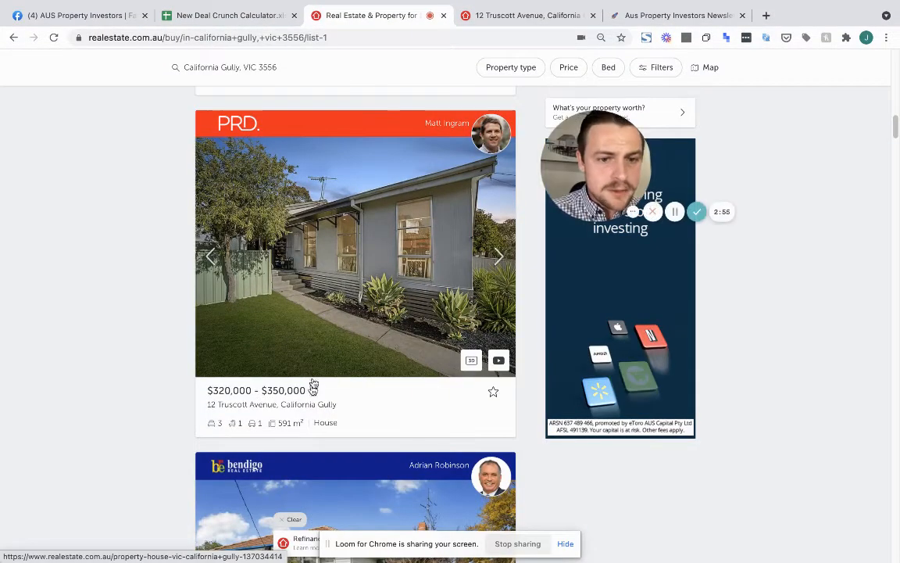
scroll(291, 392, up, 2)
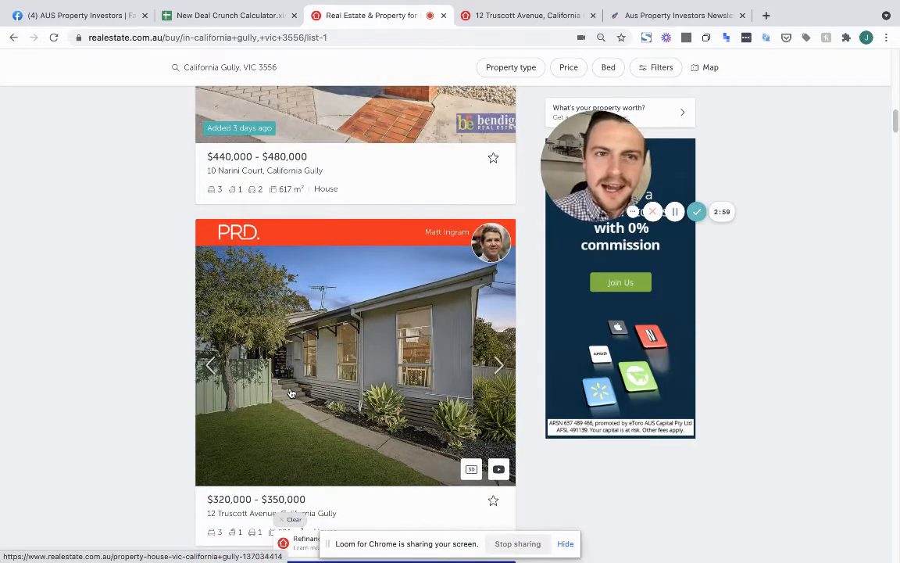
scroll(290, 393, down, 1)
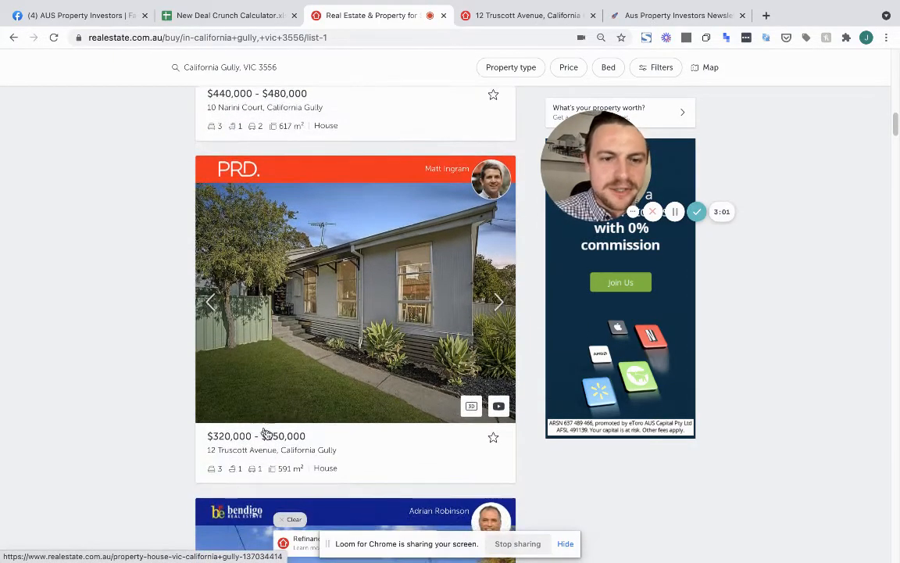
click(500, 307)
click(500, 307)
click(501, 307)
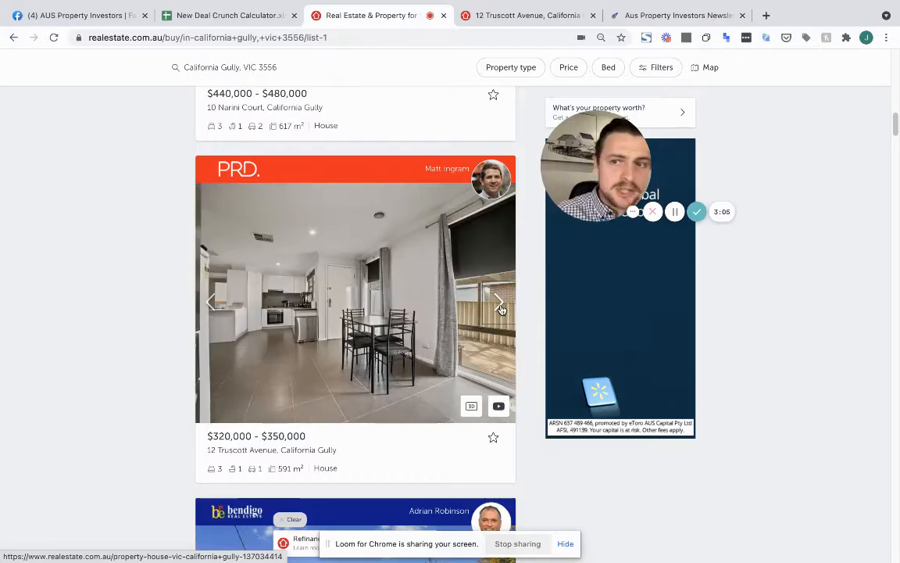
click(500, 307)
click(500, 307)
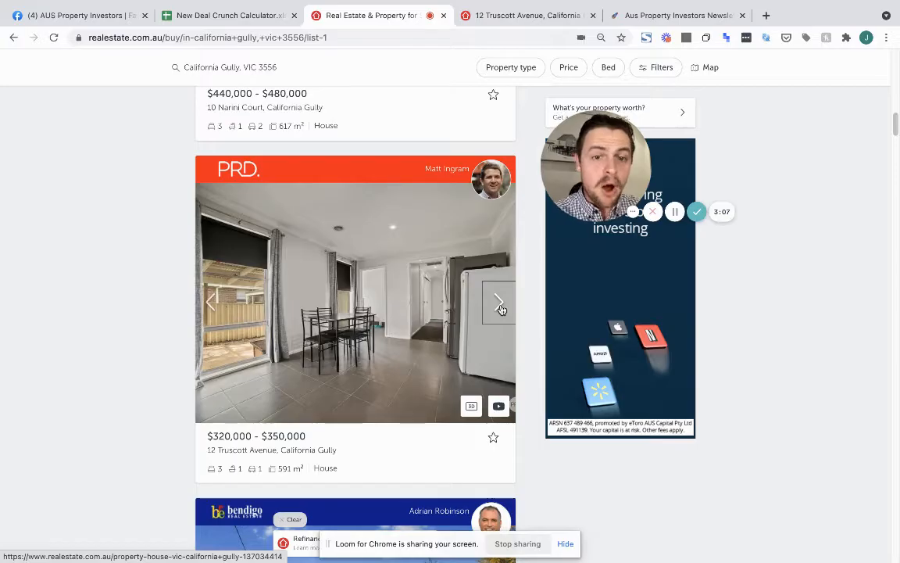
click(500, 307)
click(500, 307)
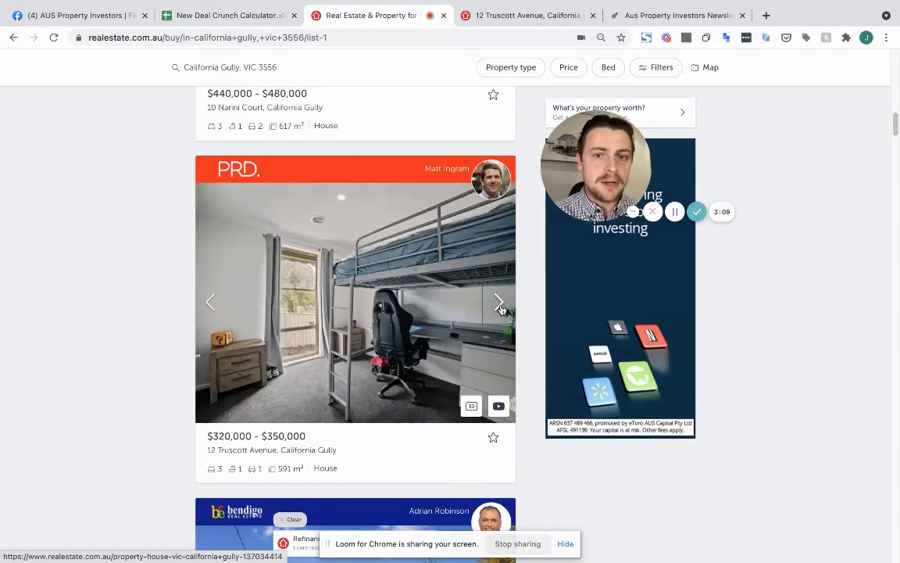
Look over the full Truscott Avenue listing ($320,000–$350,000, 3-bedroom), then return to the spreadsheet
scroll(501, 307, up, 15)
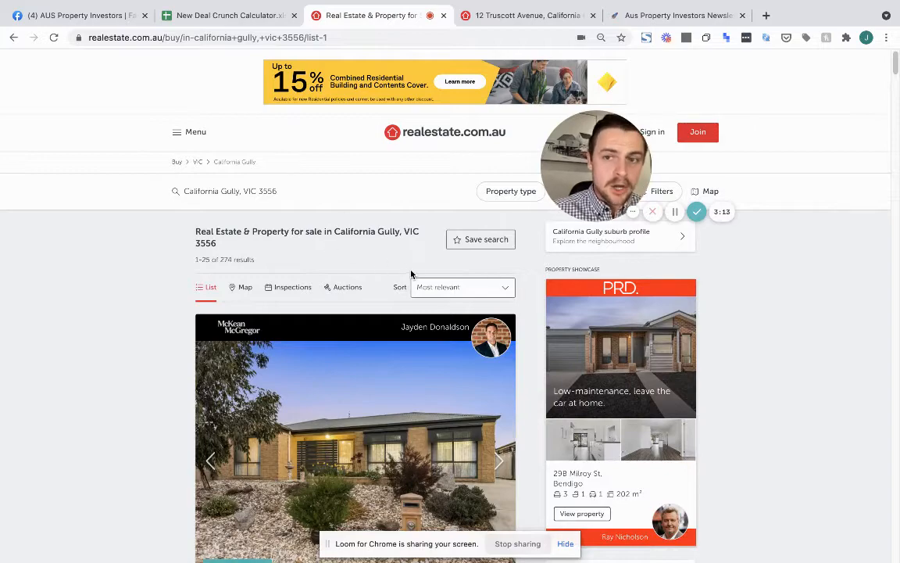
scroll(367, 235, down, 8)
scroll(401, 229, down, 8)
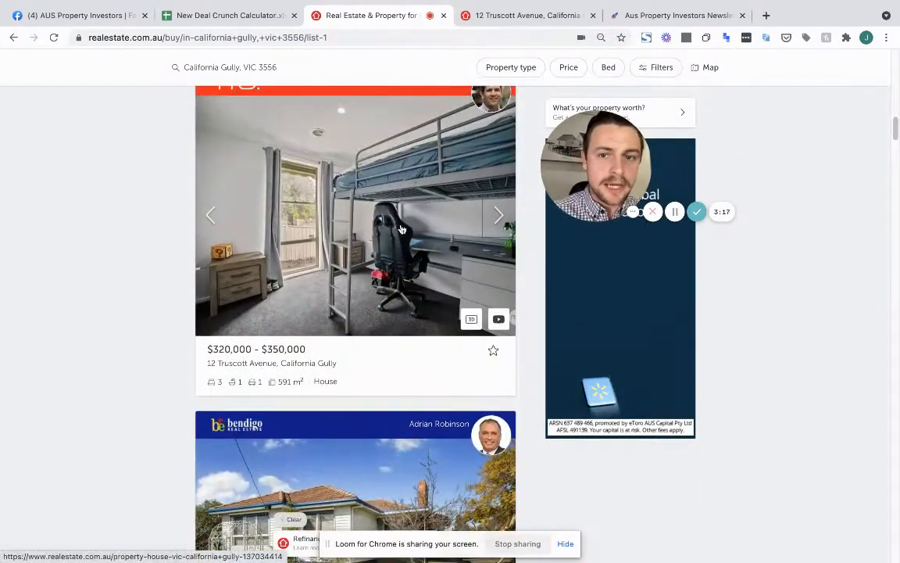
click(522, 15)
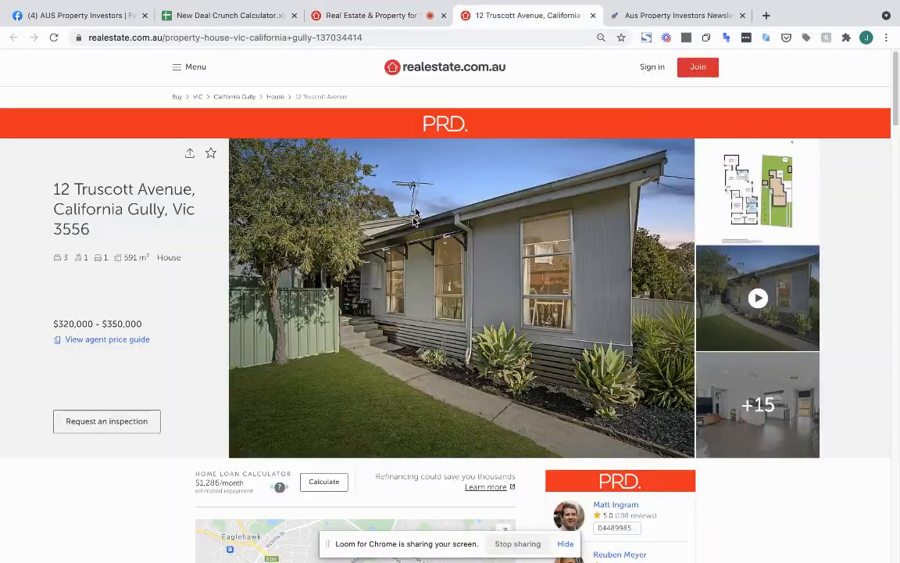
scroll(414, 289, down, 4)
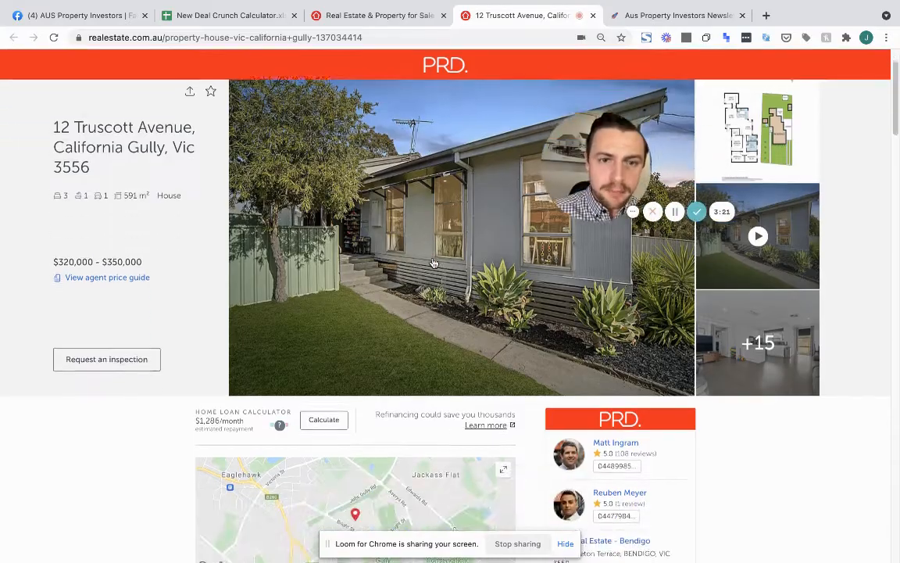
scroll(434, 263, up, 5)
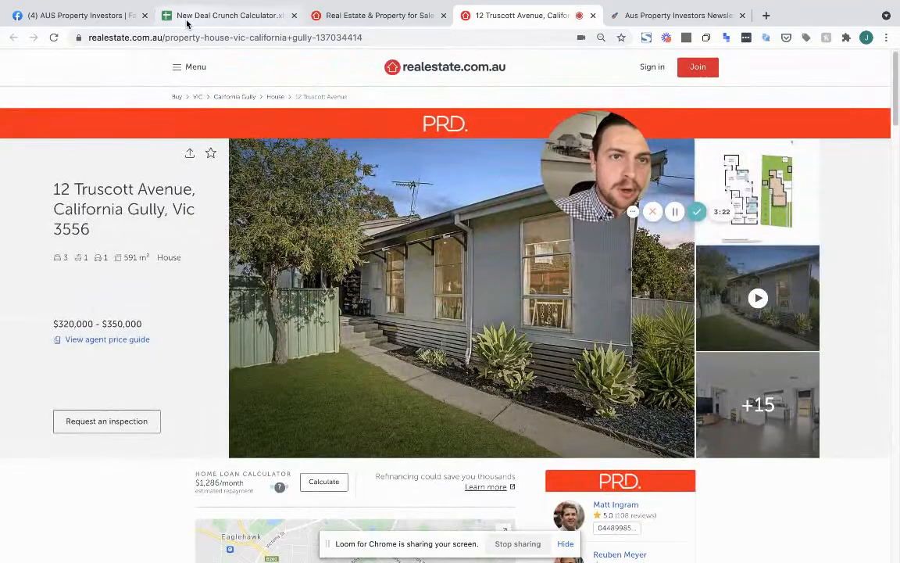
click(187, 24)
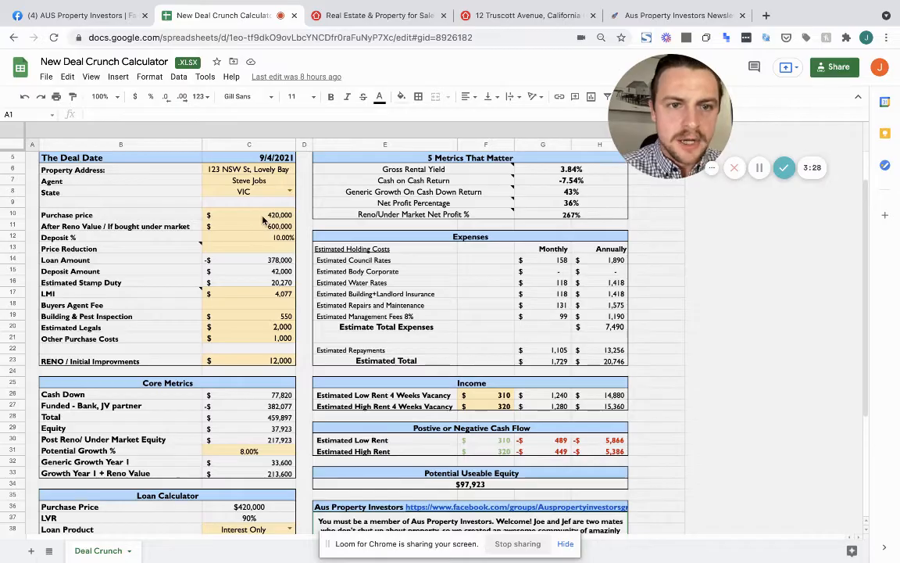
click(264, 218)
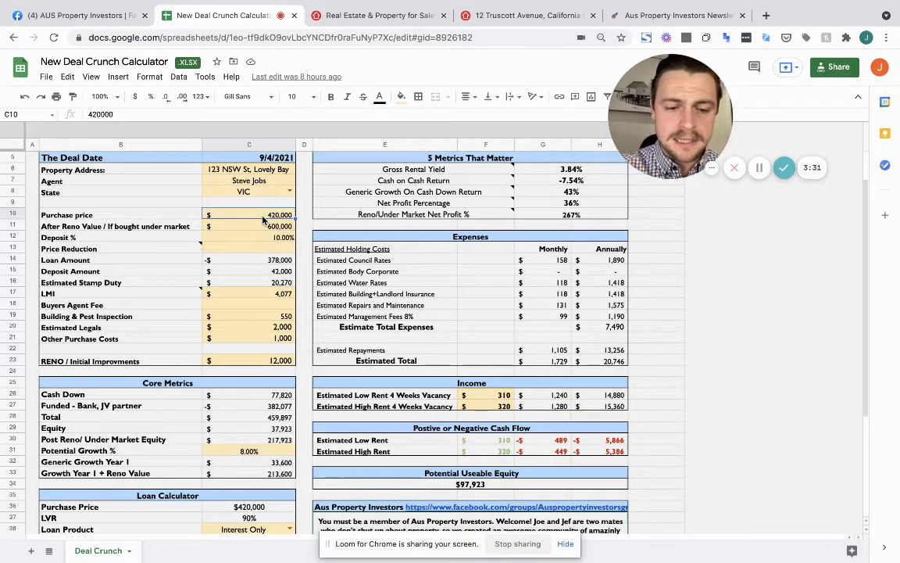
text(33)
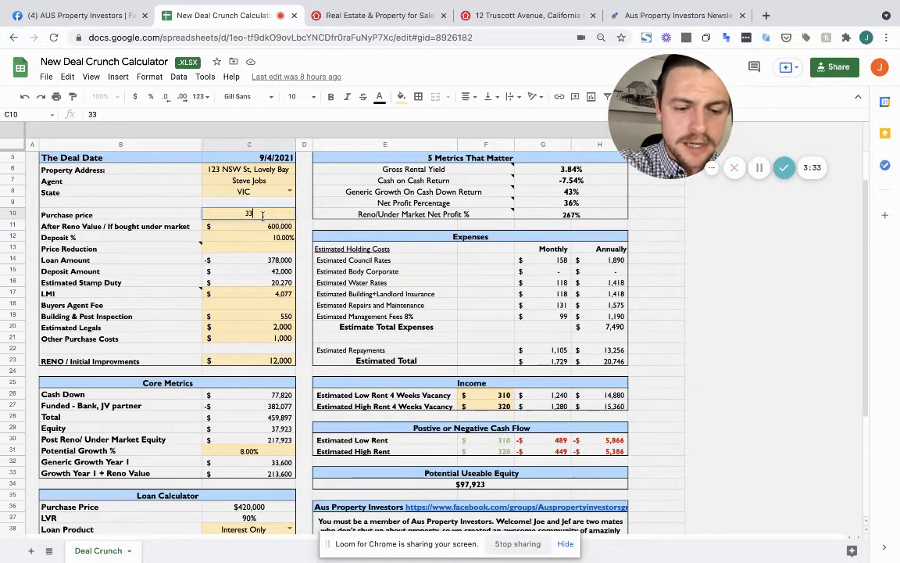
text(0)
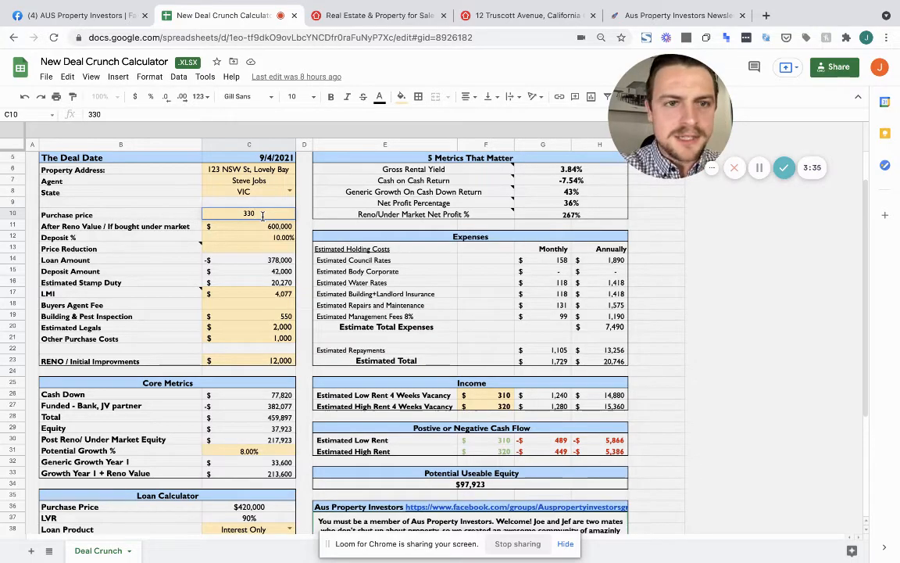
text(000)
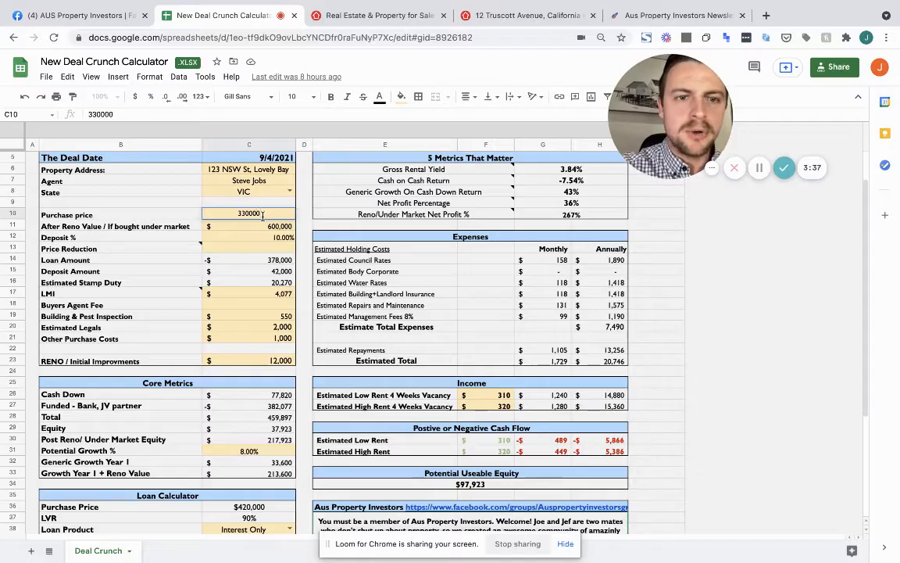
text(0)
key(Return)
click(263, 217)
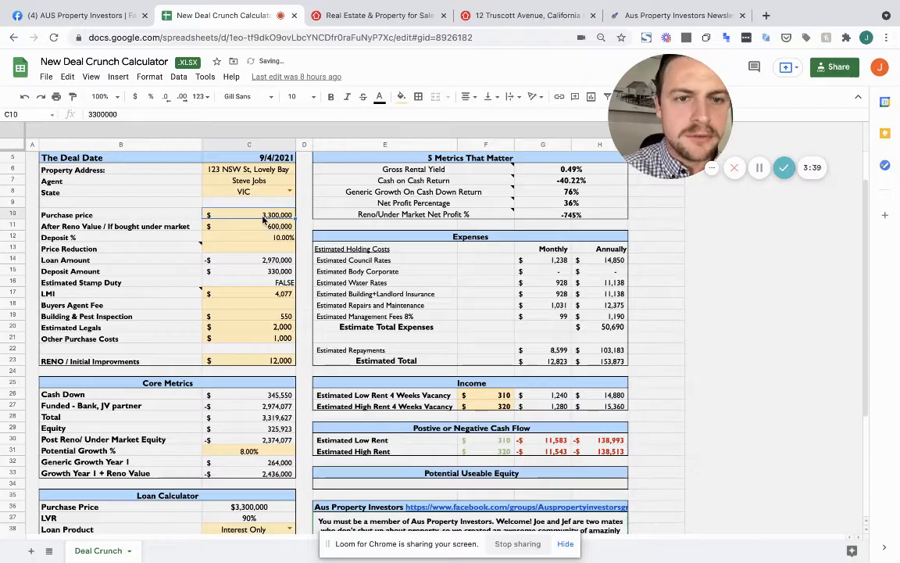
text(330000)
key(Return)
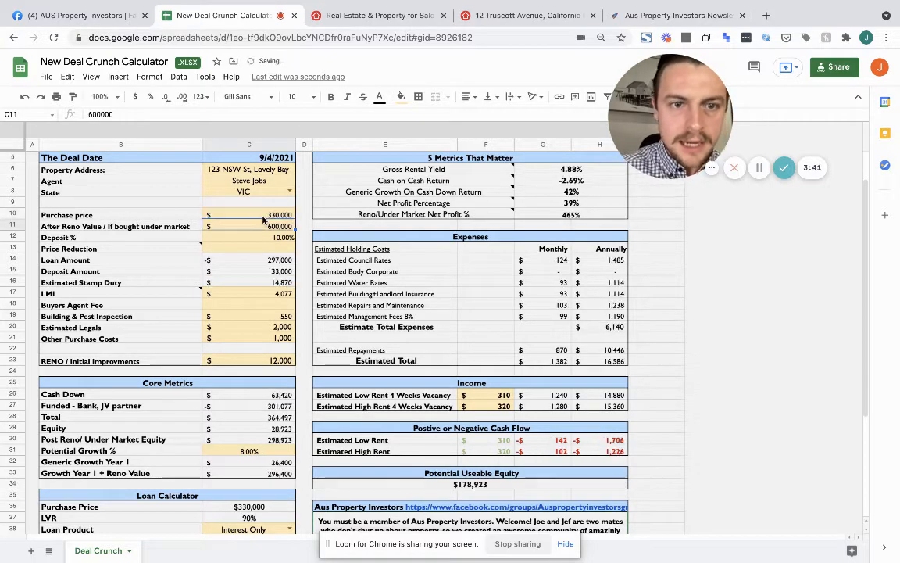
key(BackSpace)
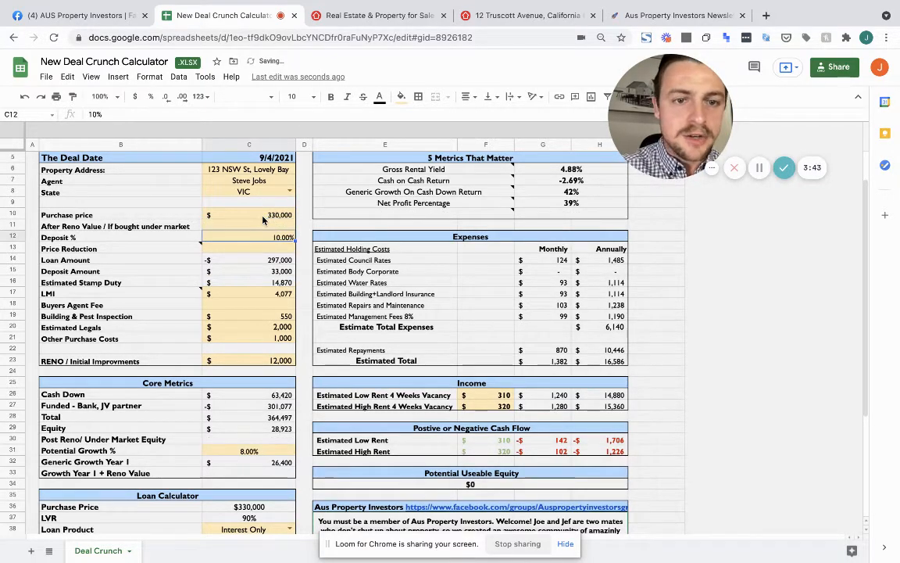
key(BackSpace)
key(Return)
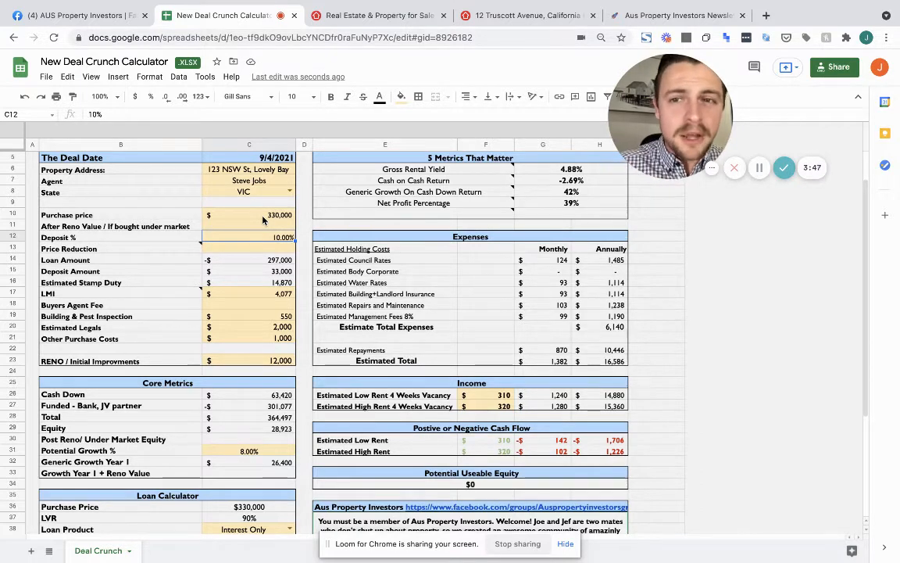
key(Up)
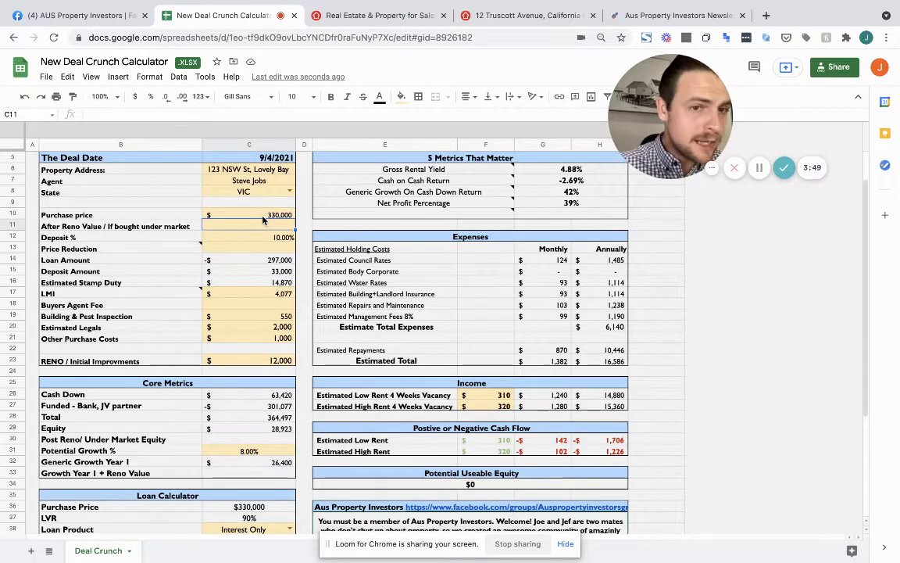
key(Down)
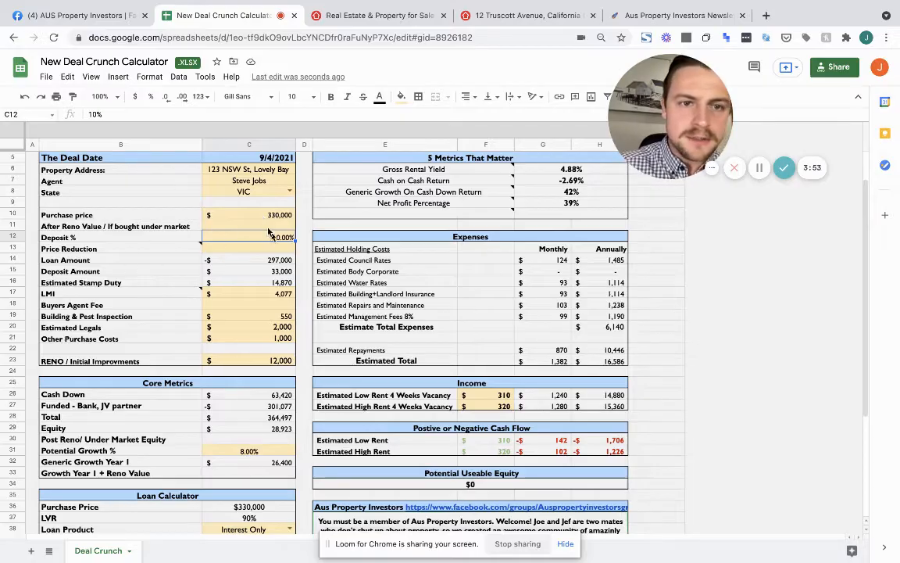
click(286, 192)
click(238, 206)
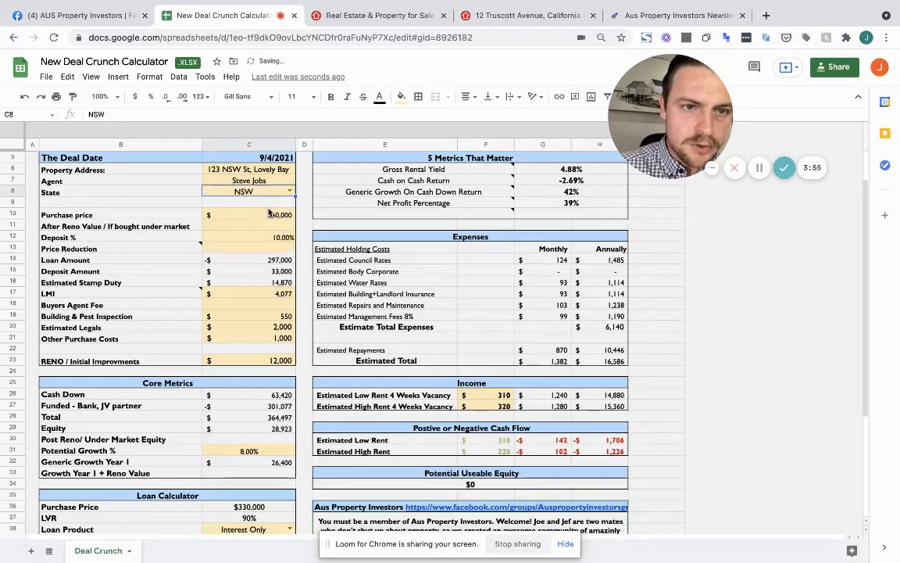
click(287, 192)
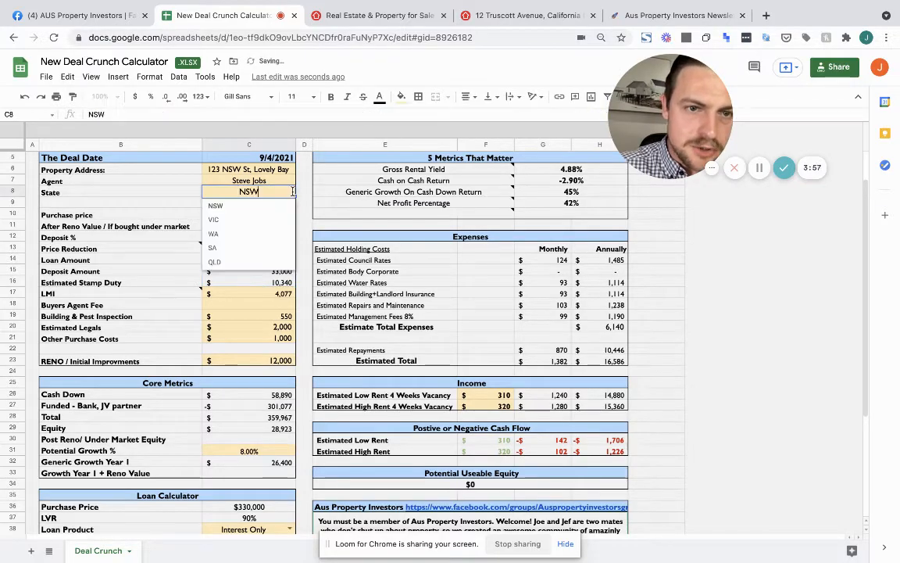
click(266, 248)
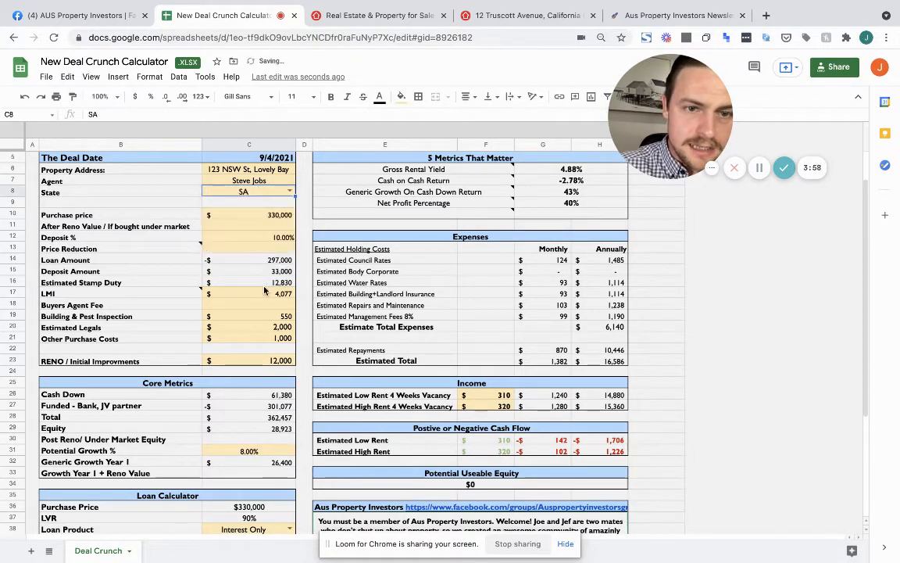
click(288, 193)
click(227, 259)
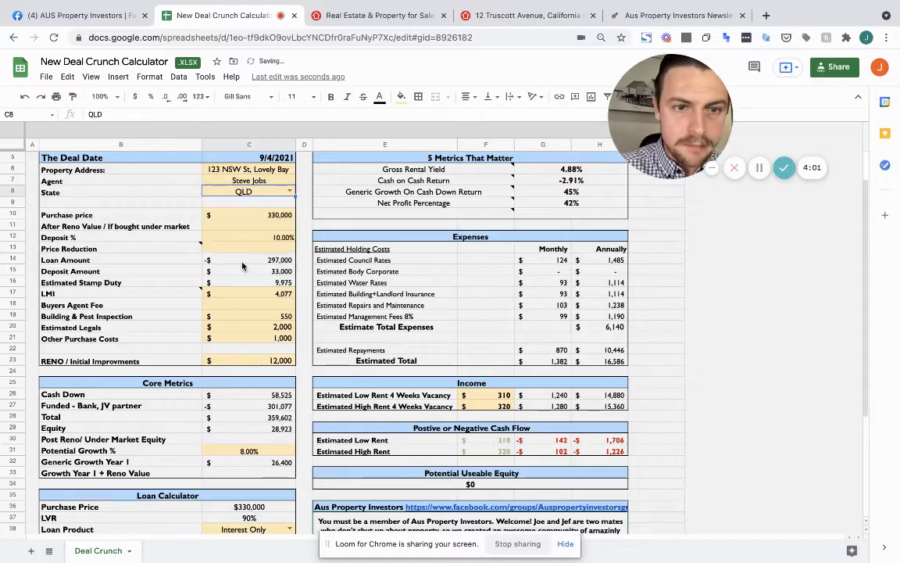
click(288, 191)
click(266, 219)
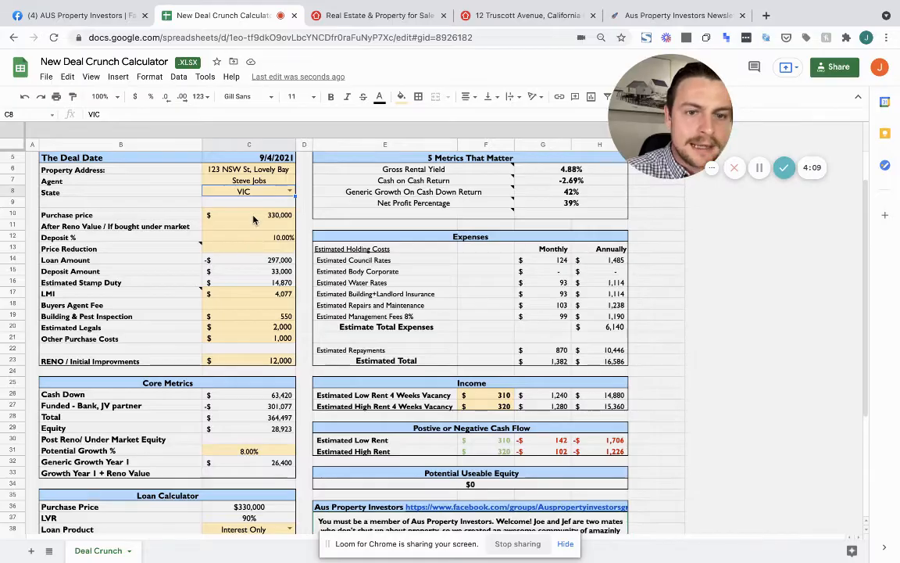
click(243, 294)
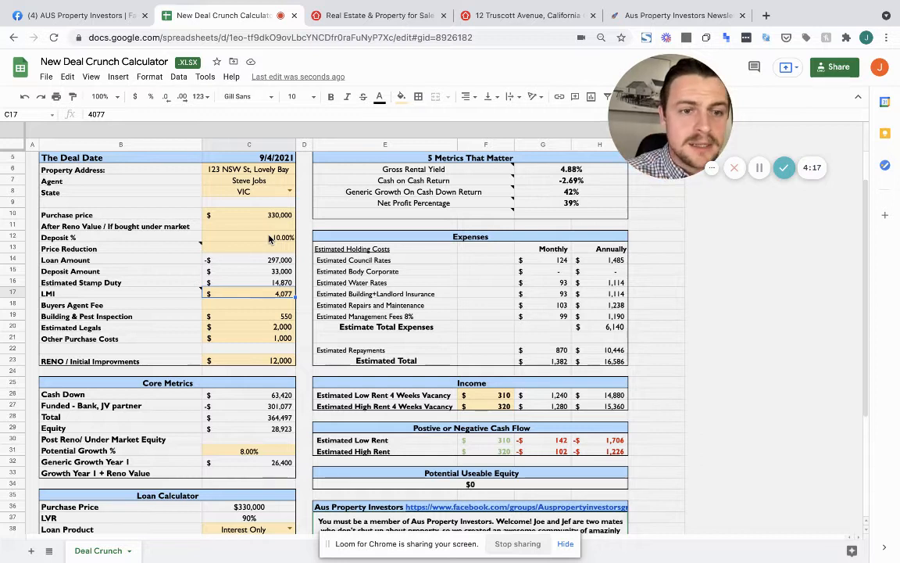
Read the LMI note's calculator link and inspect the Loan Amount formula
click(172, 295)
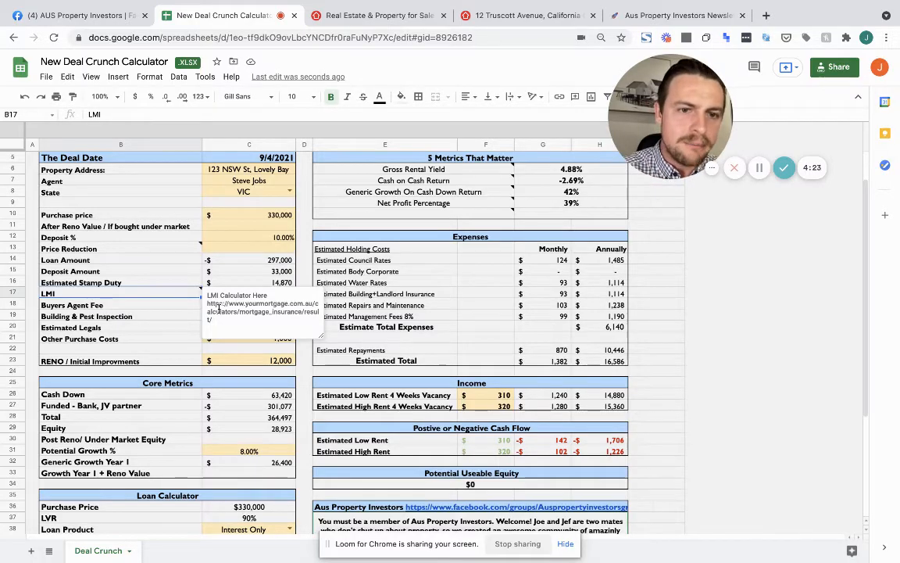
drag(208, 304, 212, 324)
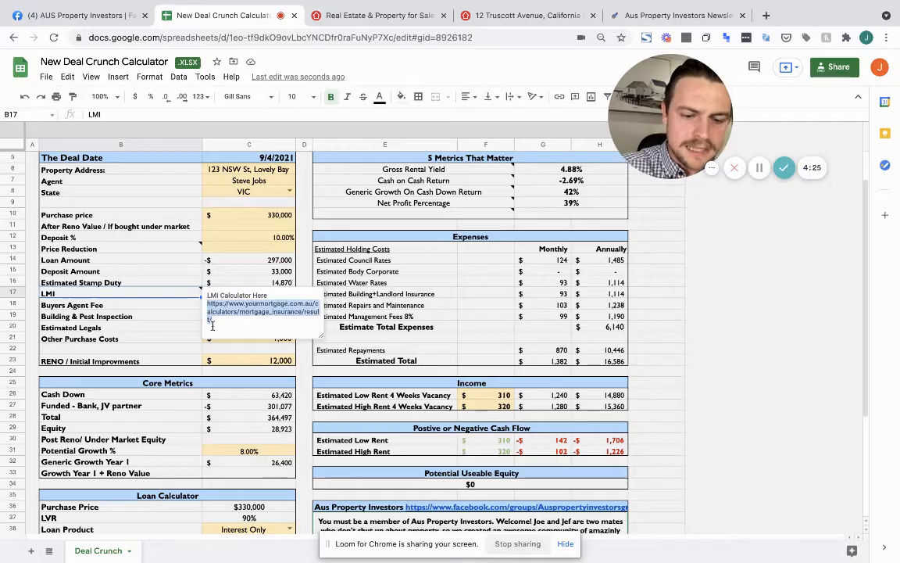
click(254, 294)
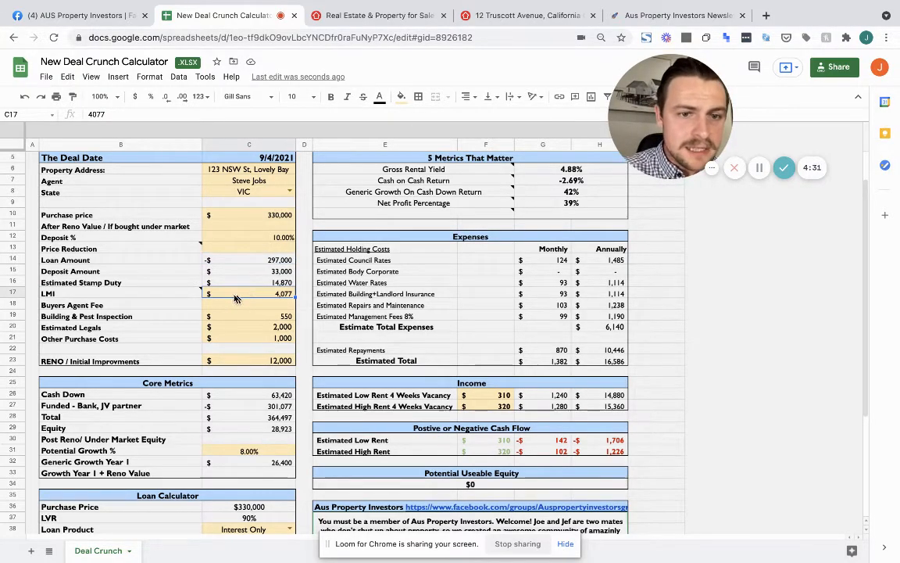
click(258, 264)
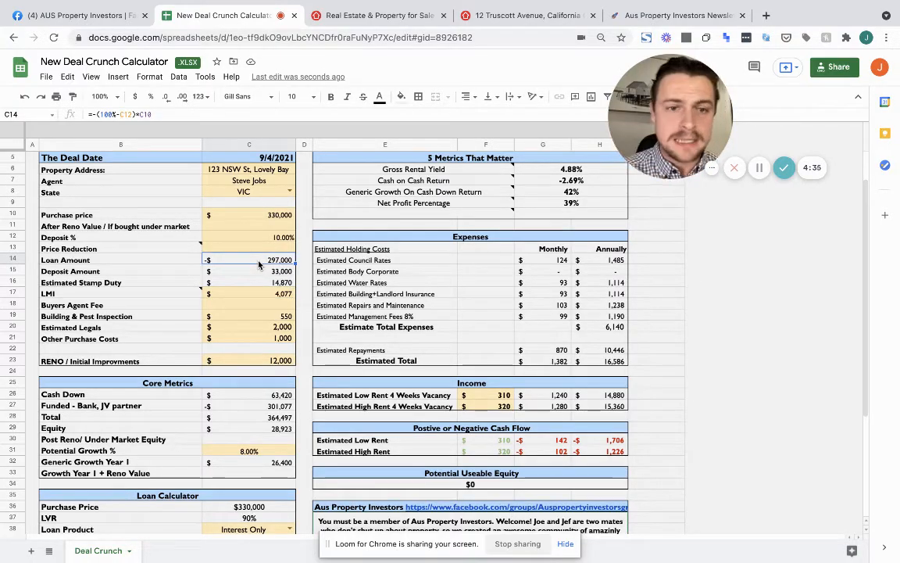
scroll(258, 265, down, 1)
Enter 3000 as the RENO / Initial Improvements cost in C23
click(252, 296)
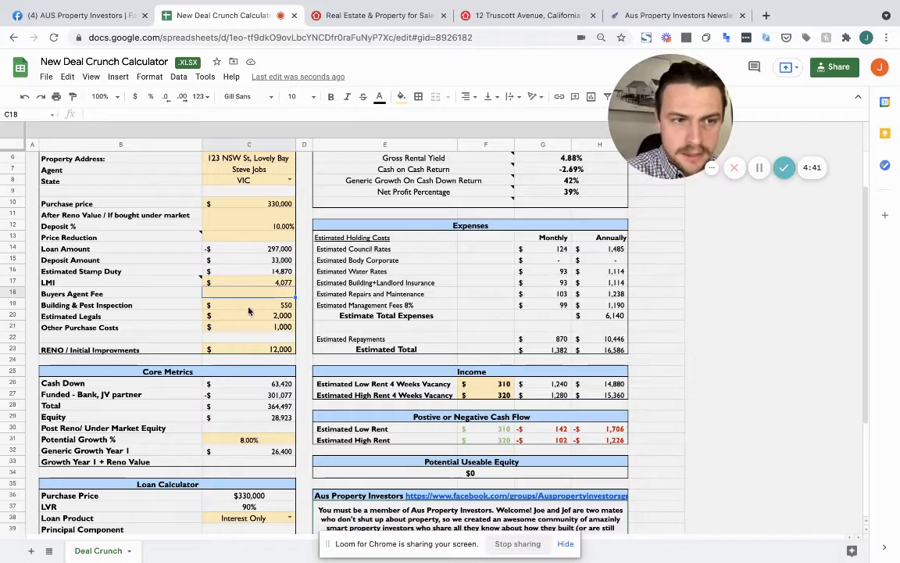
click(249, 312)
key(Down)
key(Down)
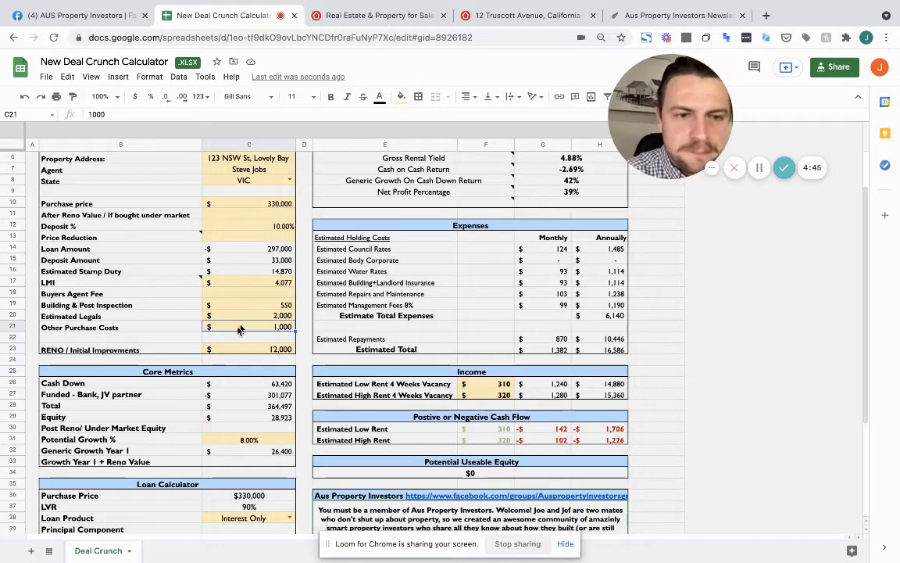
click(241, 354)
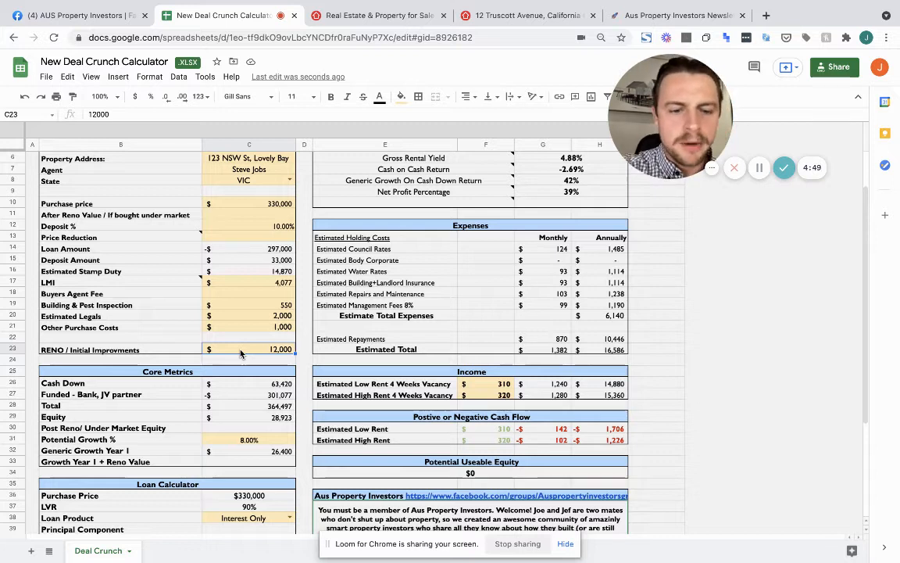
text(3000)
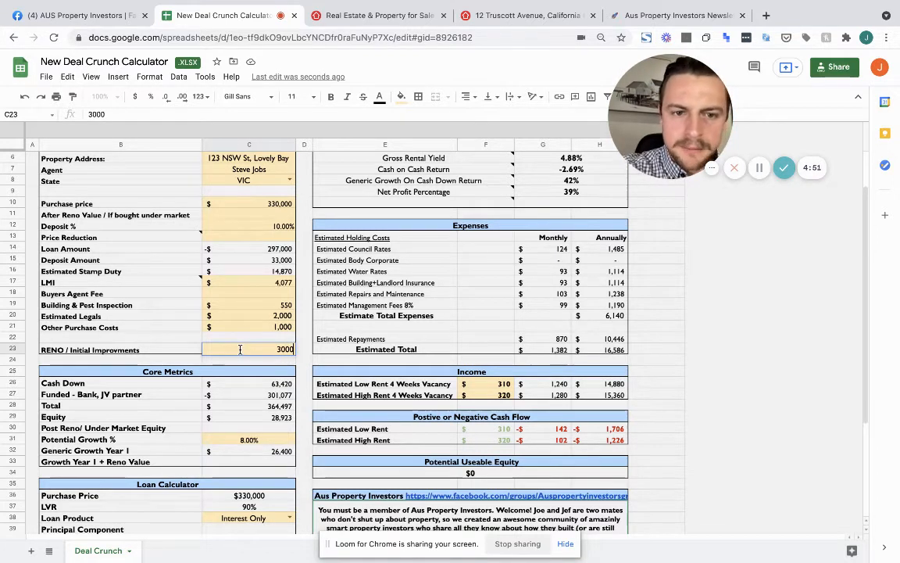
key(Return)
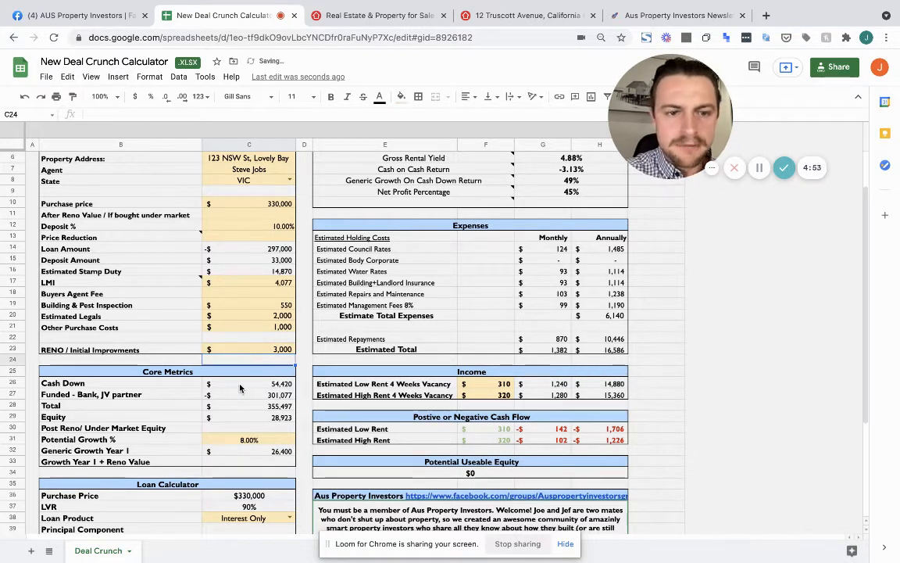
scroll(234, 376, down, 1)
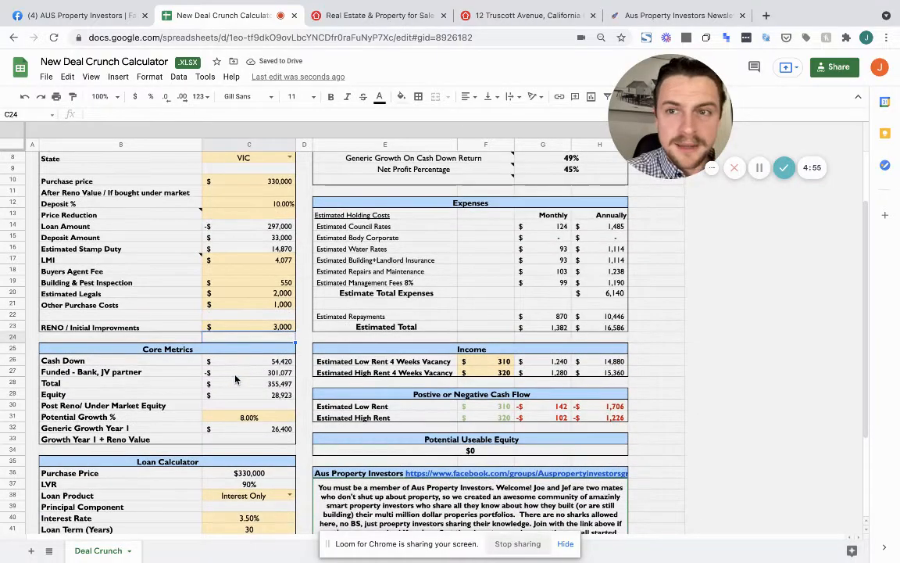
click(243, 361)
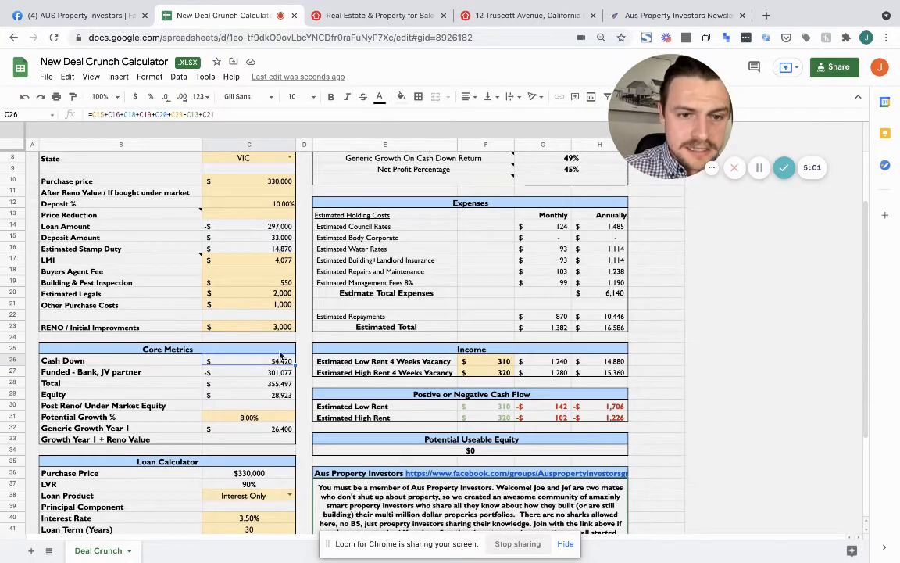
click(268, 203)
text(2)
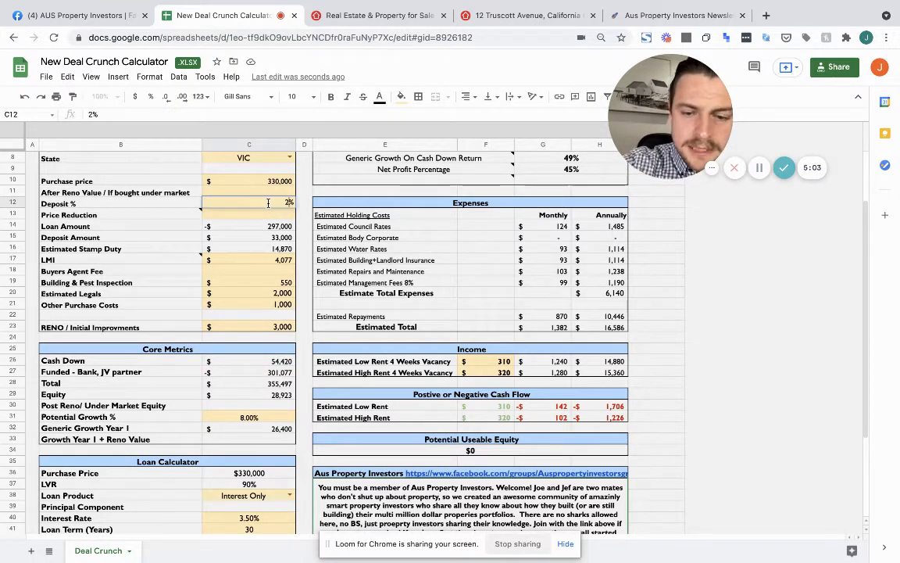
text(0)
key(Return)
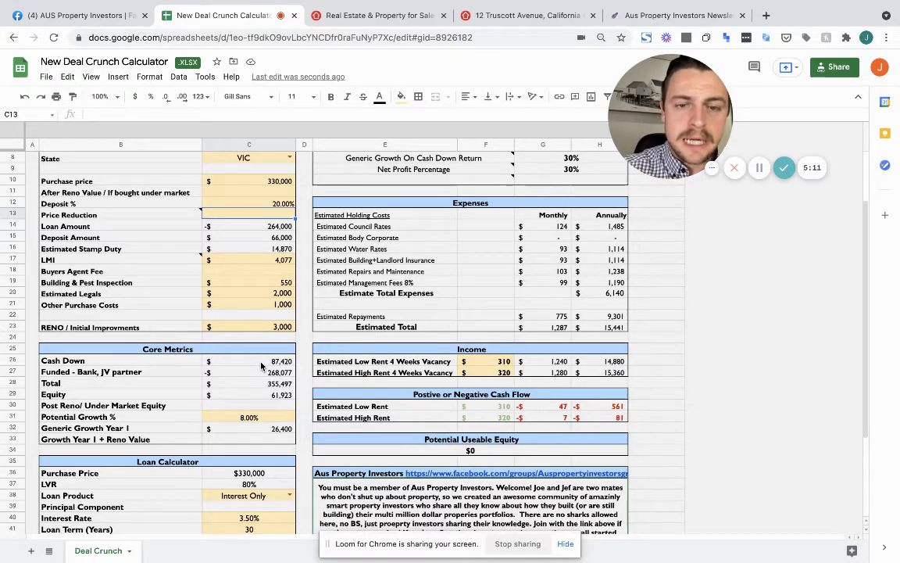
key(ctrl+z)
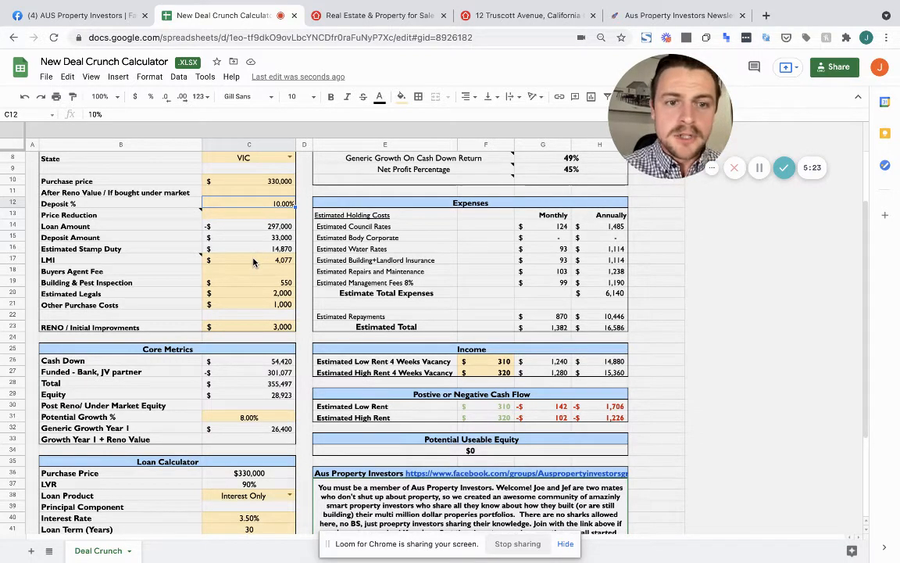
text(2)
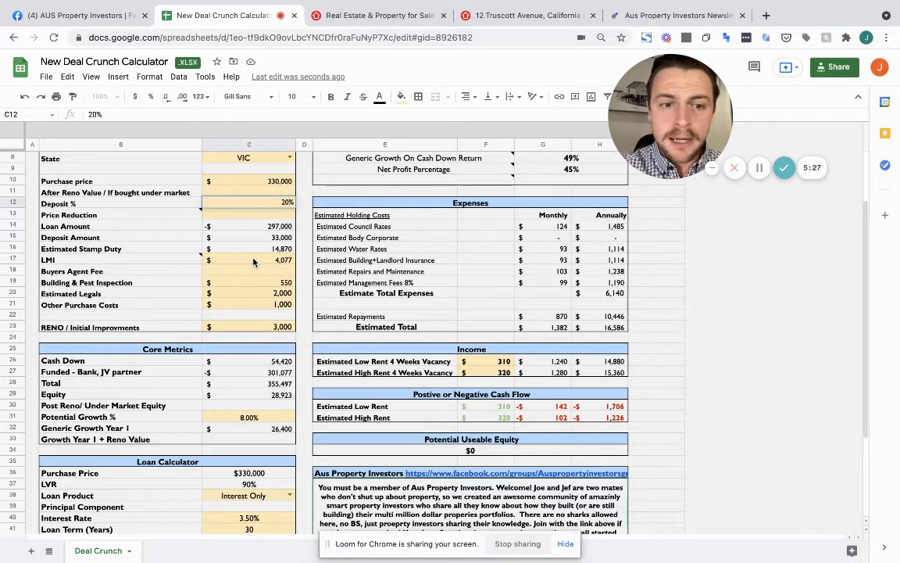
key(Return)
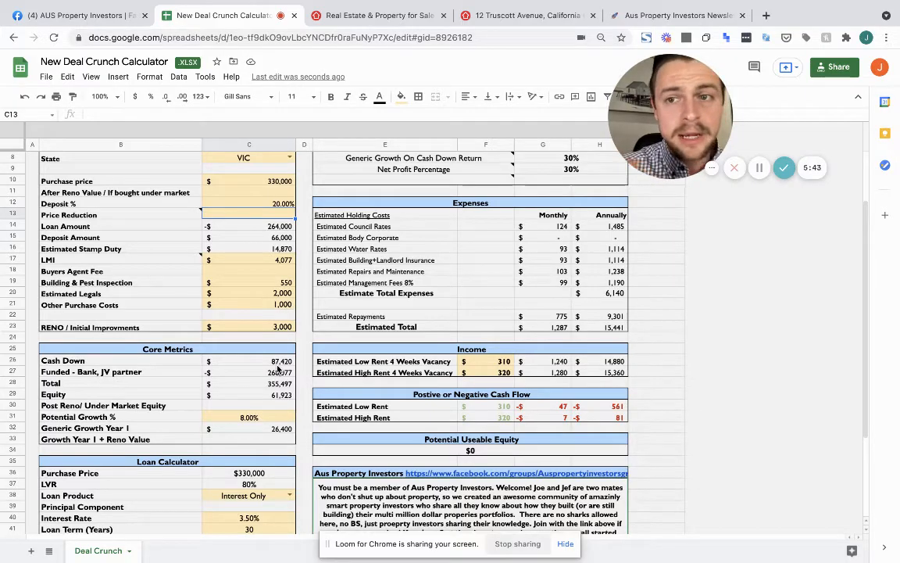
key(super+z)
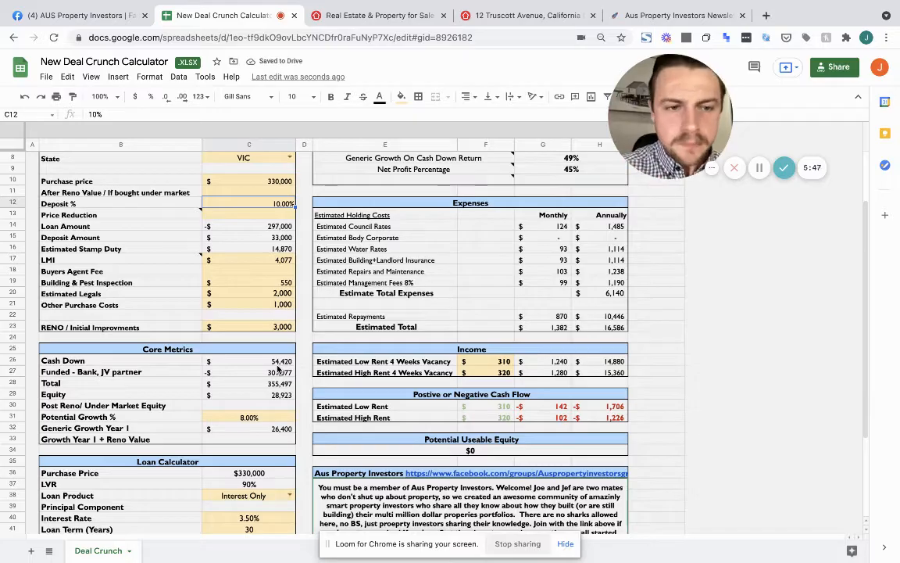
scroll(279, 369, down, 4)
click(260, 374)
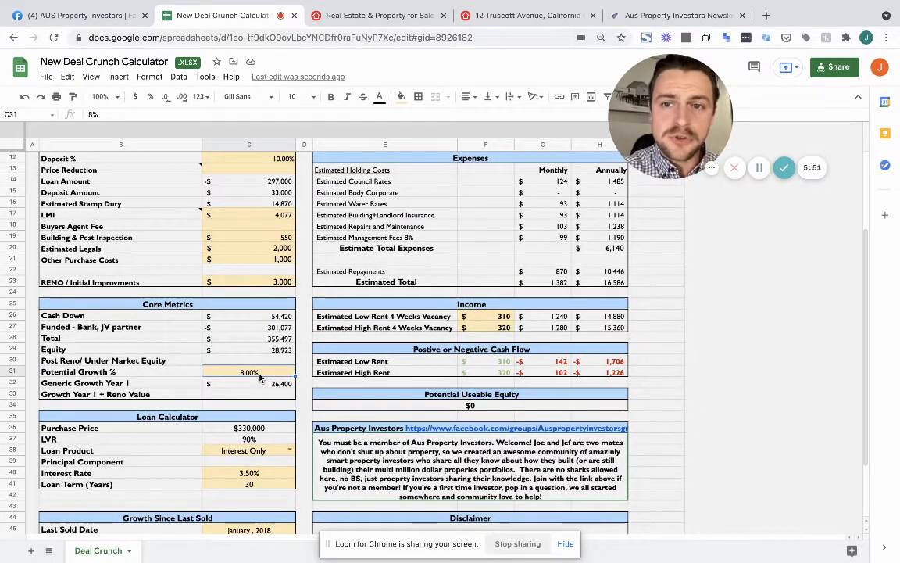
Select the property's full address on the Truscott Avenue listing page, then go back to the spreadsheet
click(369, 16)
click(208, 354)
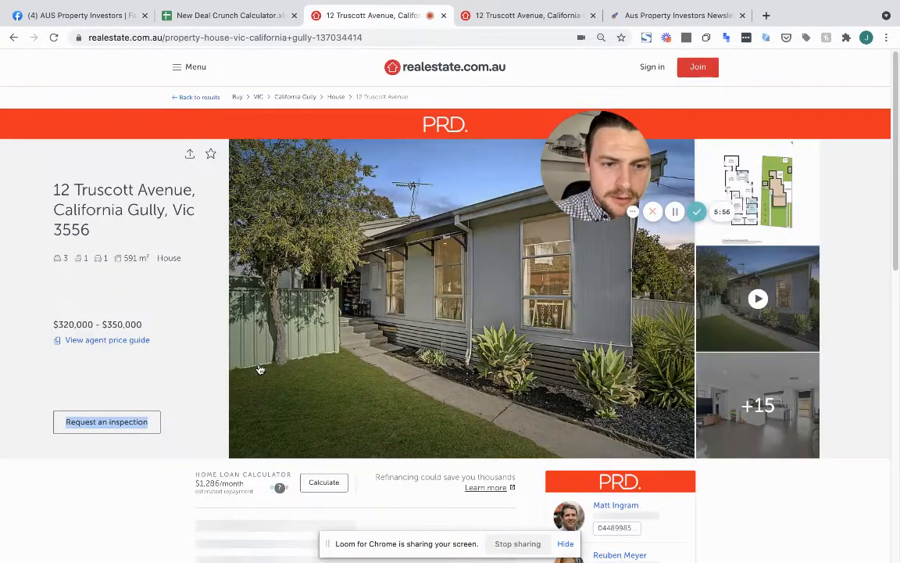
drag(52, 168, 100, 240)
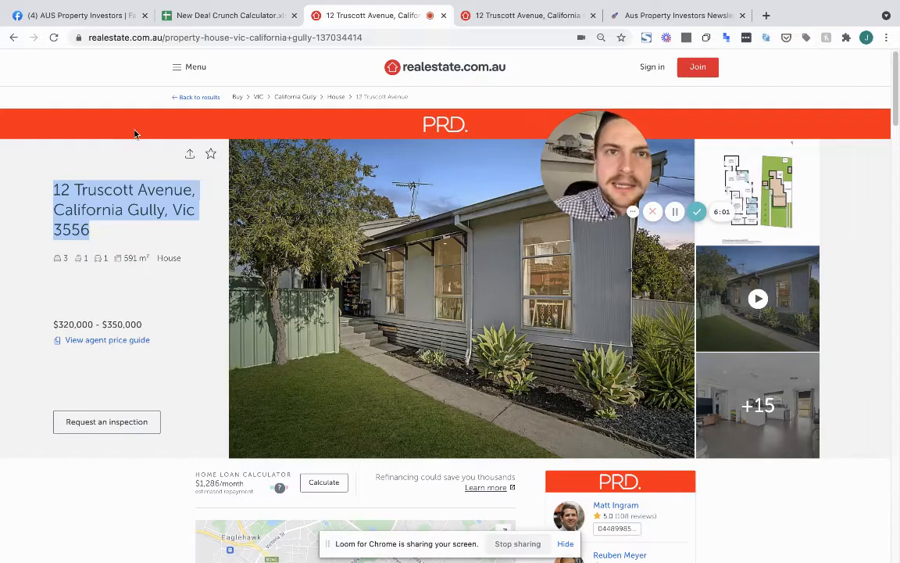
click(211, 15)
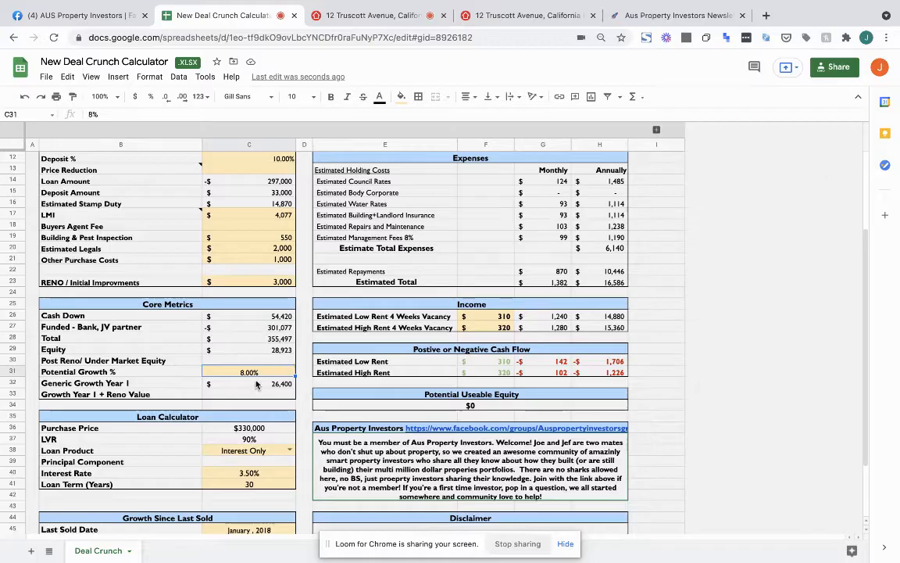
Set Potential Growth % in C31 to 7, test 4, then undo back to 7%
click(256, 373)
text(7)
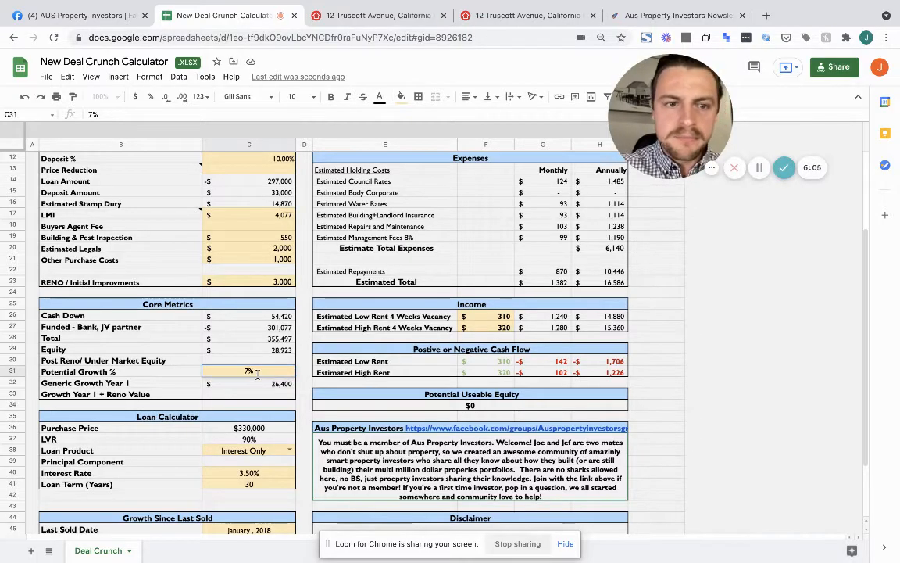
key(Return)
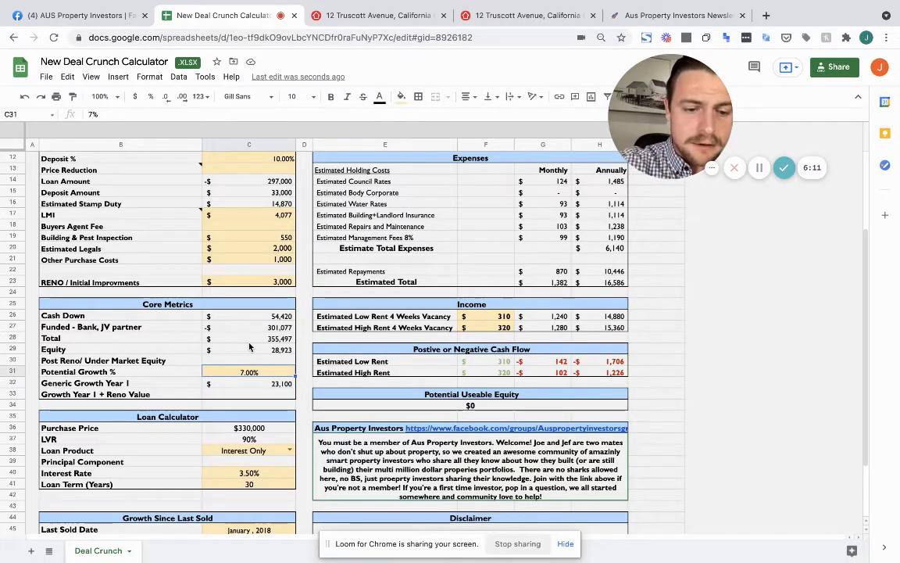
key(Up)
text(4)
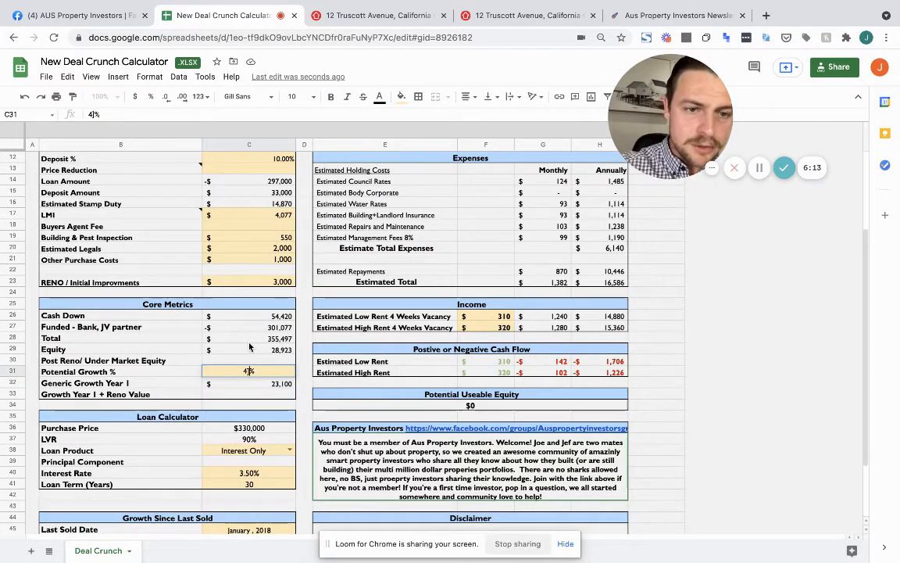
key(Return)
key(super+z)
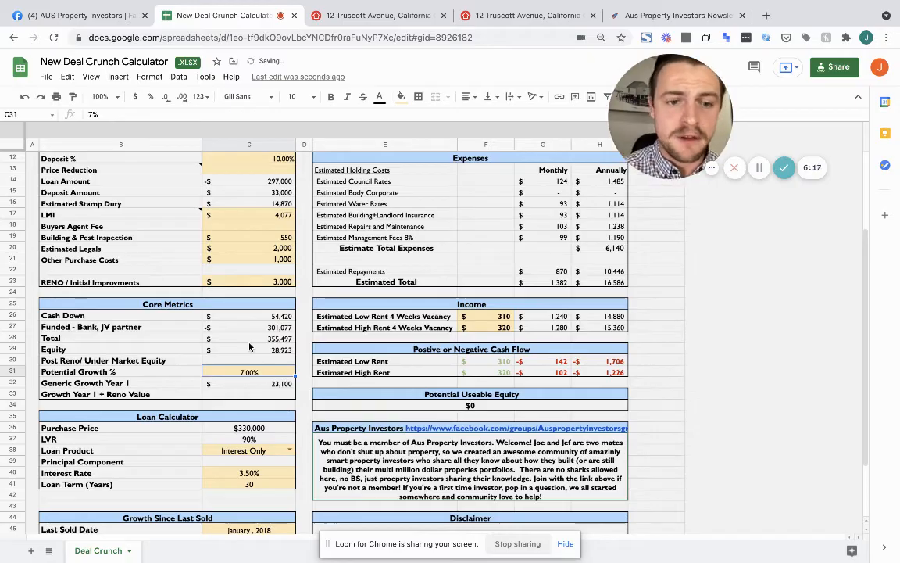
scroll(249, 347, down, 1)
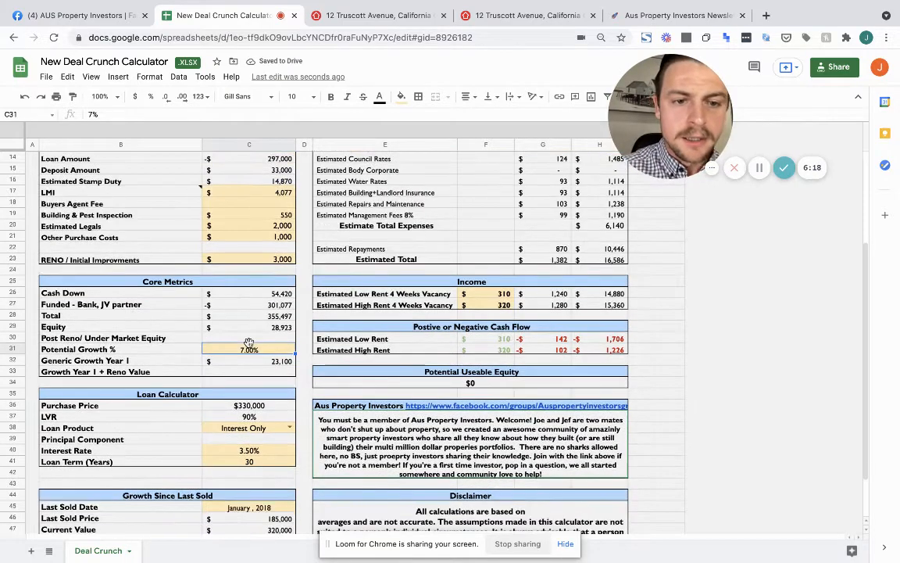
Try Principal & Interest in the Loan Product dropdown, then switch back to Interest Only
click(284, 428)
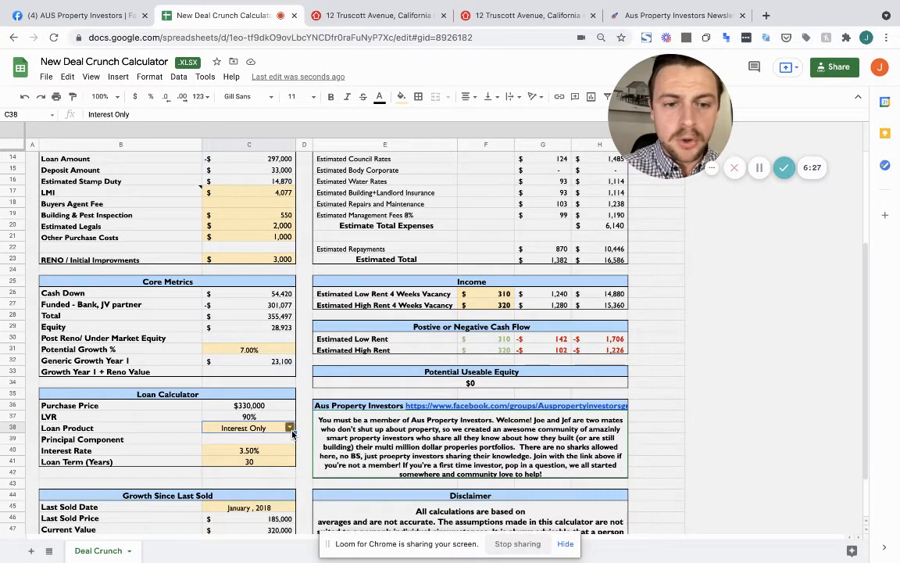
click(290, 428)
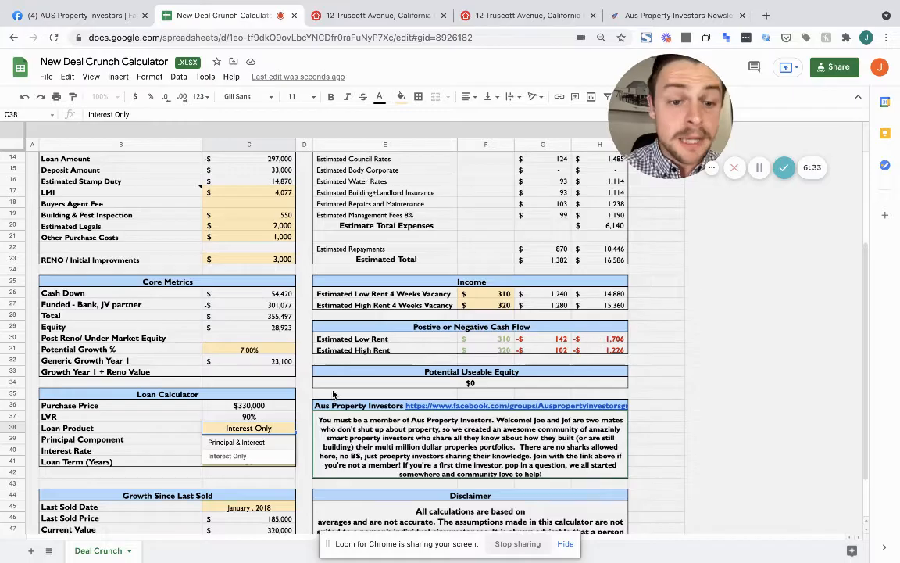
click(237, 442)
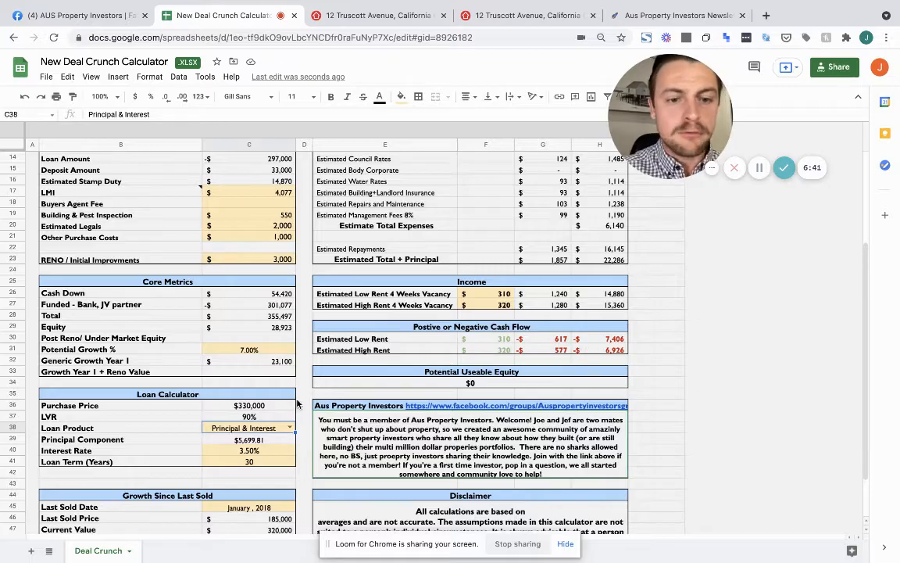
click(289, 426)
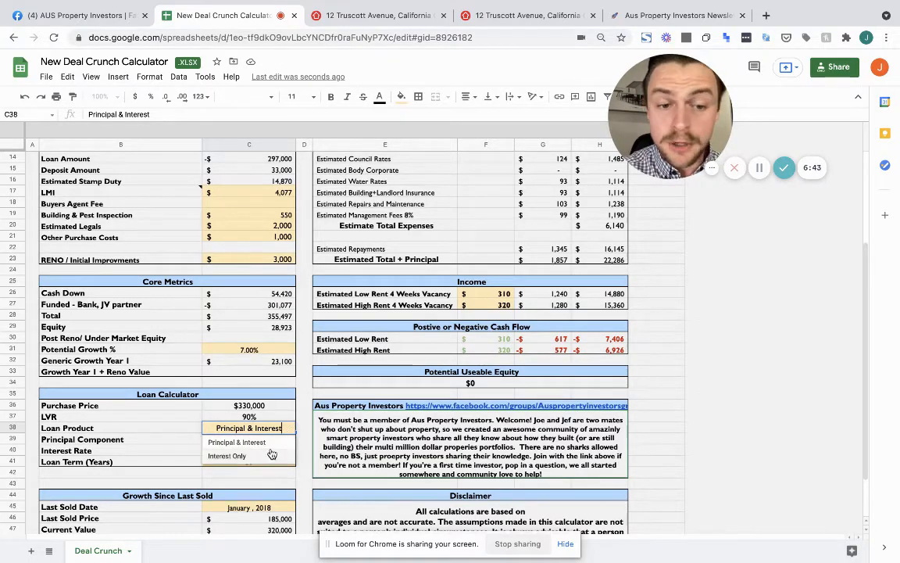
click(269, 454)
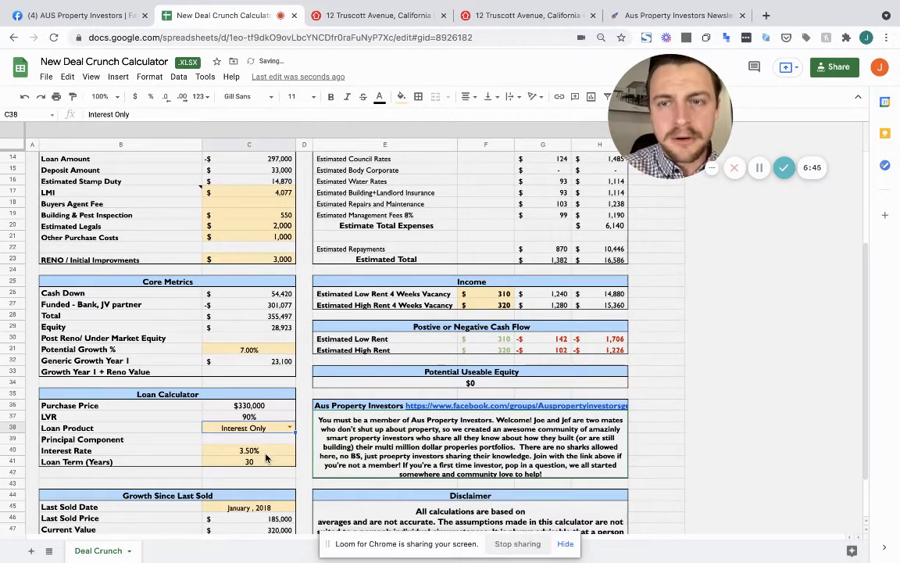
scroll(264, 454, down, 1)
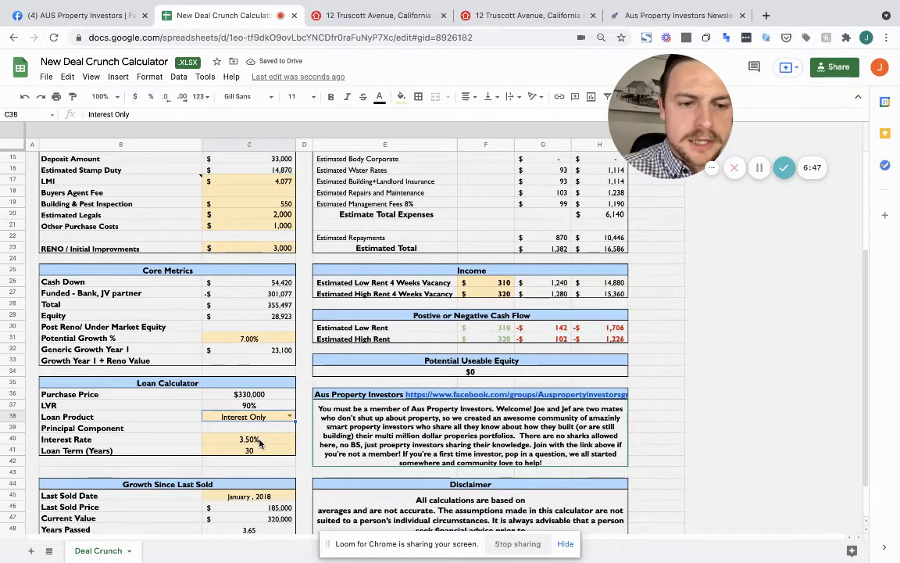
scroll(235, 404, down, 1)
Set the interest rate to 3.20% and the loan term to 25 years
click(265, 429)
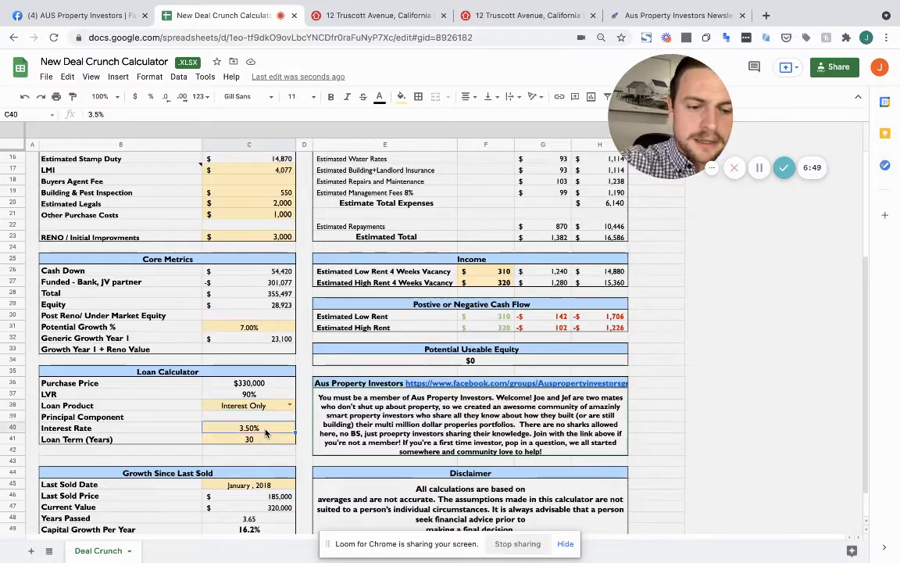
text(3)
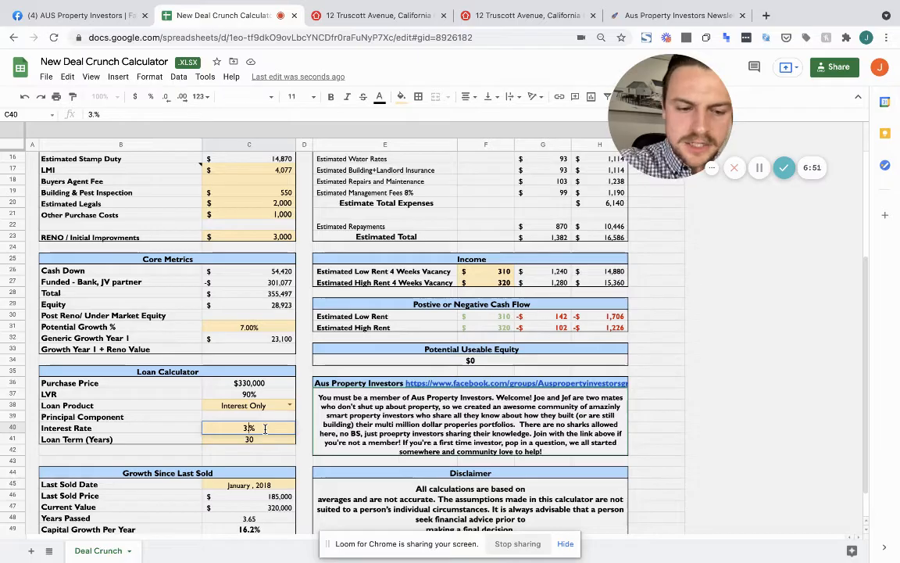
key(Return)
scroll(265, 432, down, 1)
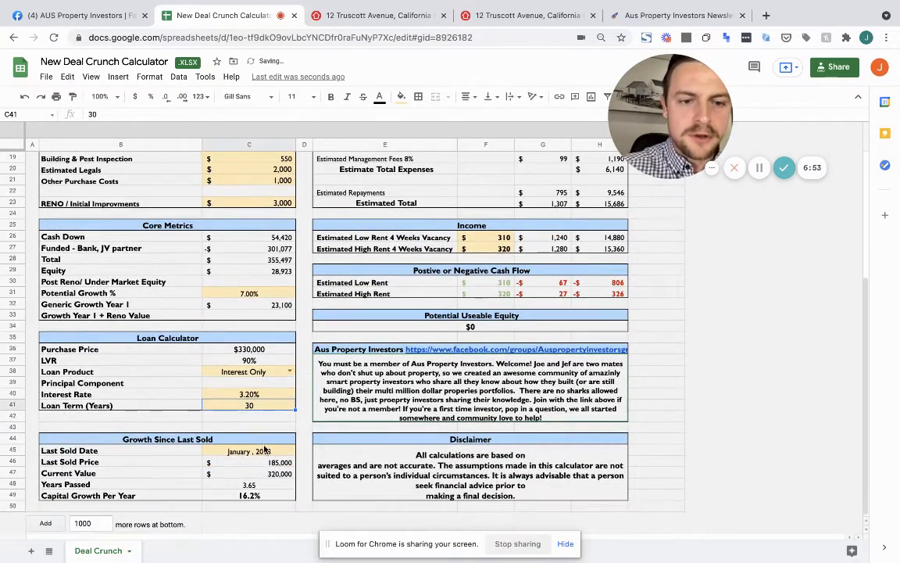
text(25)
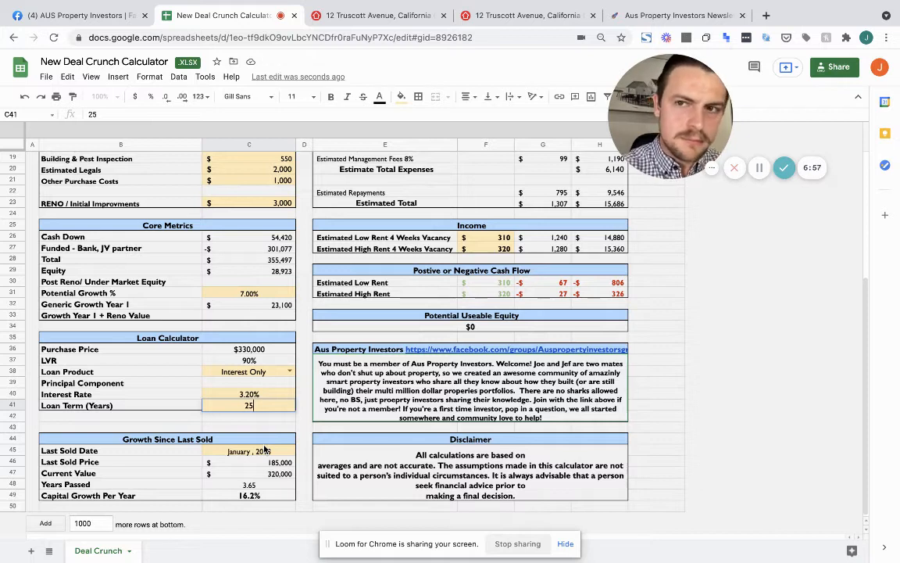
key(Return)
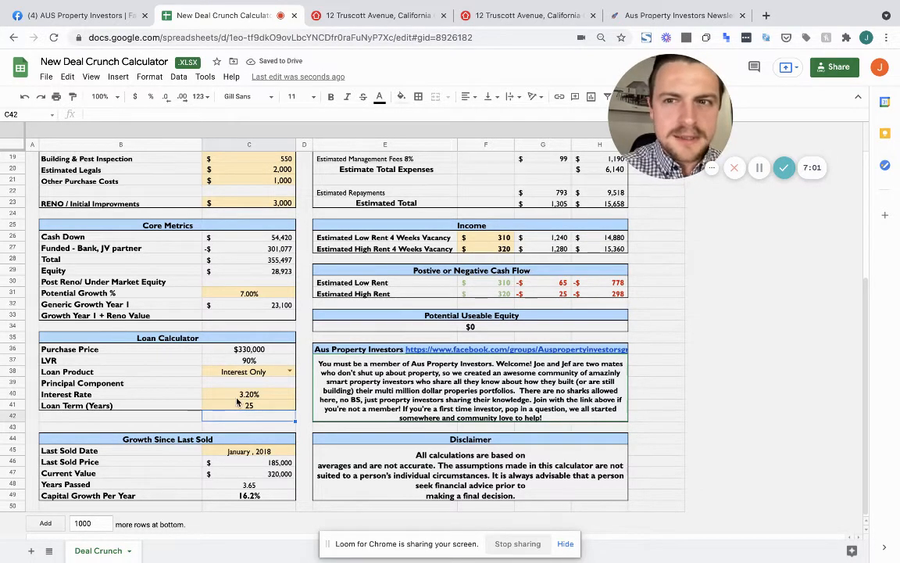
scroll(195, 425, down, 1)
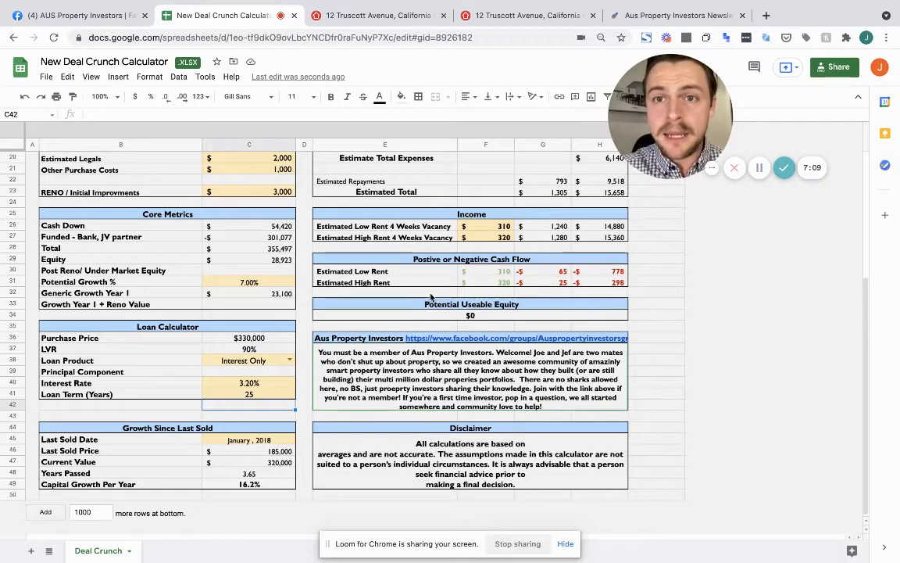
In a new tab, search Google for the pasted property address plus 'sold', then open the realestate.com.au result
click(766, 15)
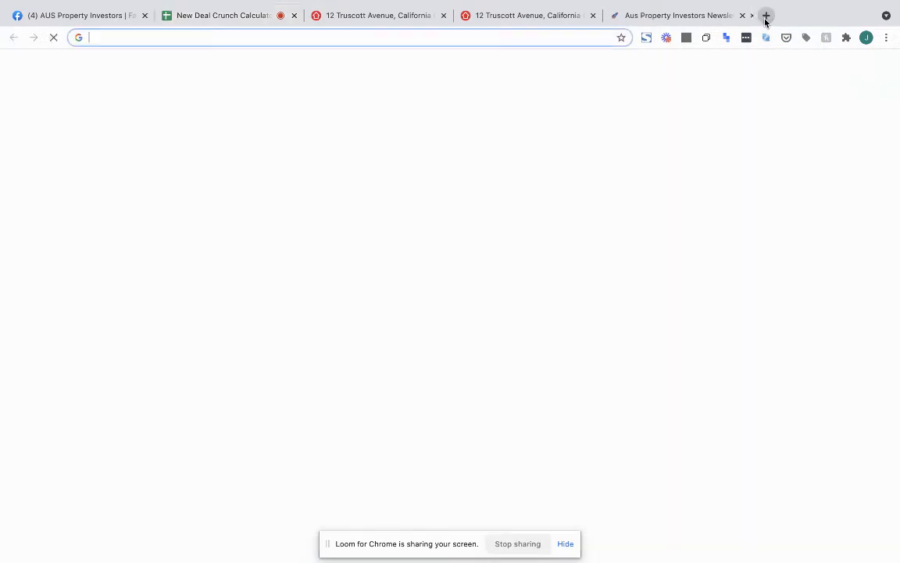
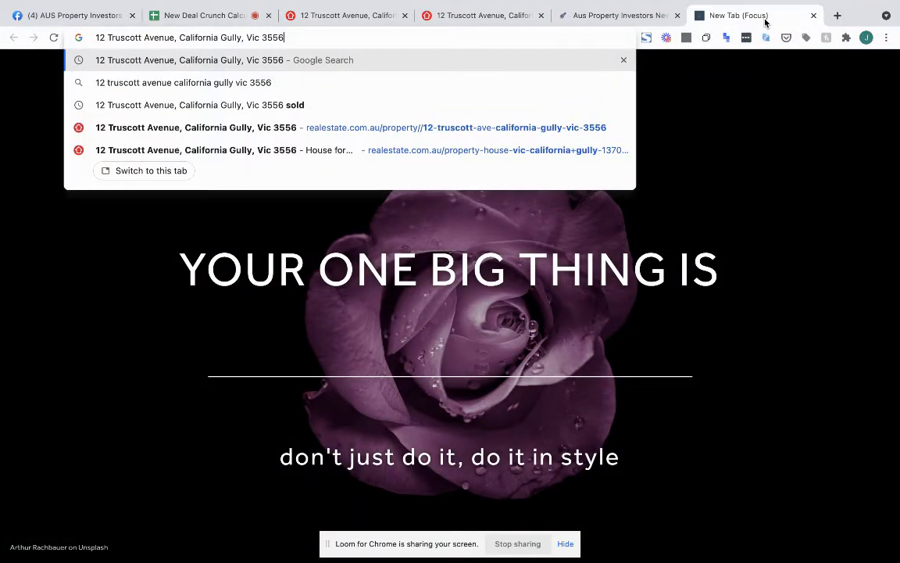
text(sold)
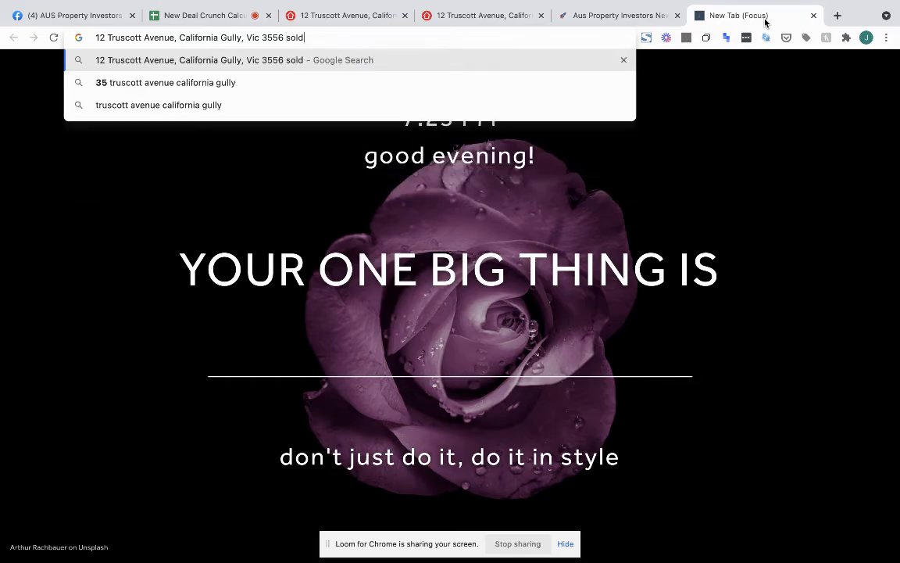
key(Return)
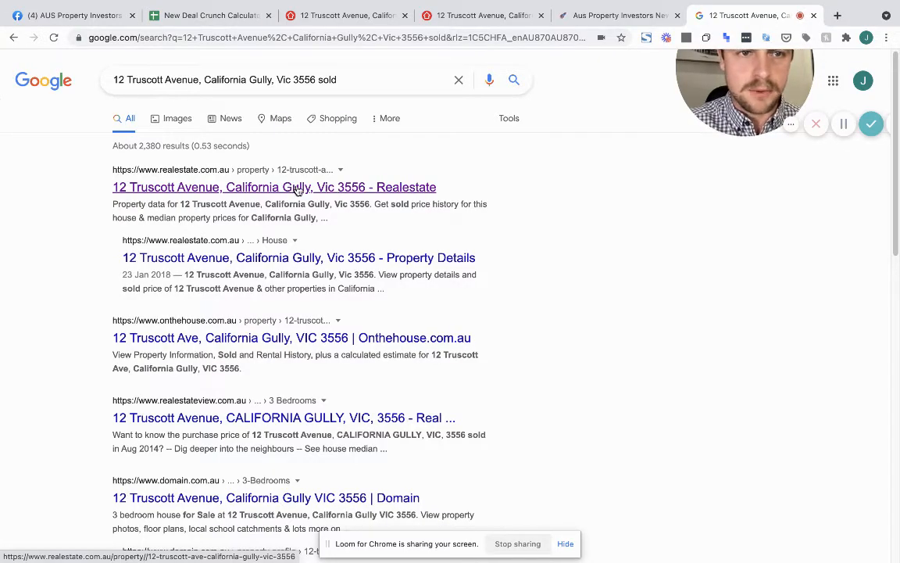
click(298, 190)
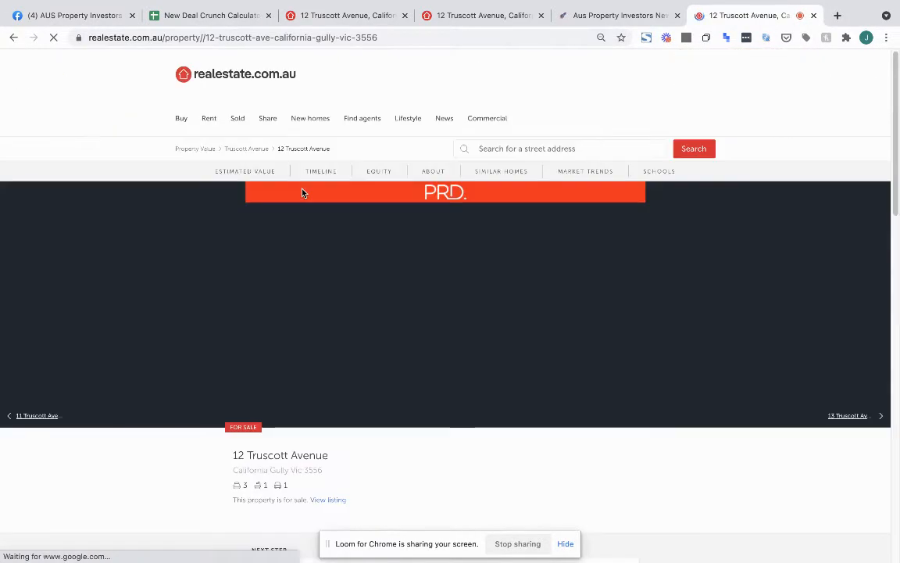
Scroll to the property sale history ($185,000 in 2018, $160,000 in 2014), then return to the spreadsheet
click(489, 15)
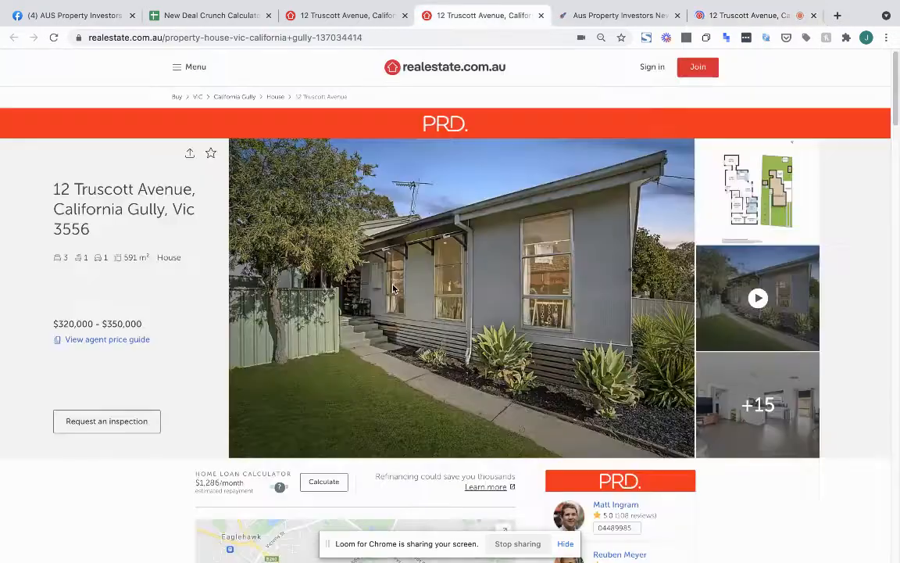
scroll(394, 289, down, 15)
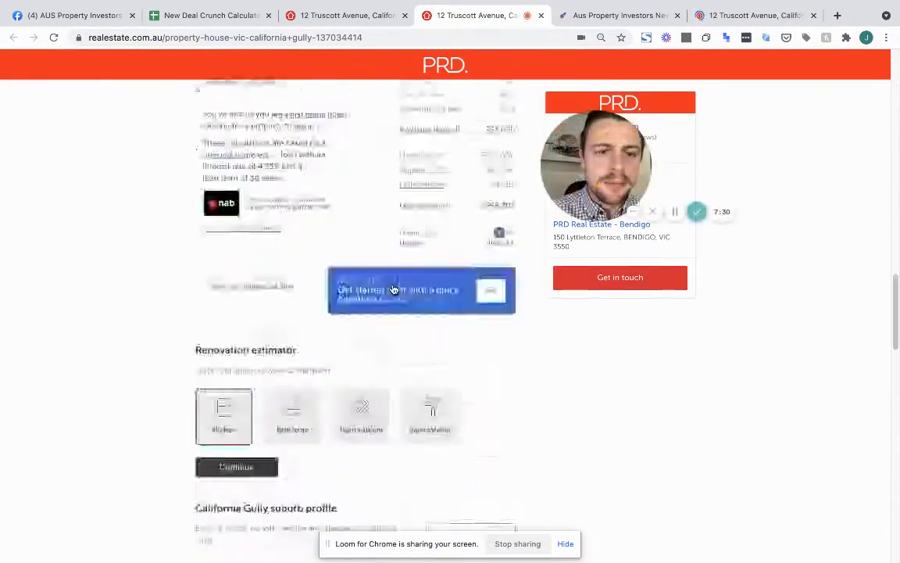
scroll(393, 289, down, 15)
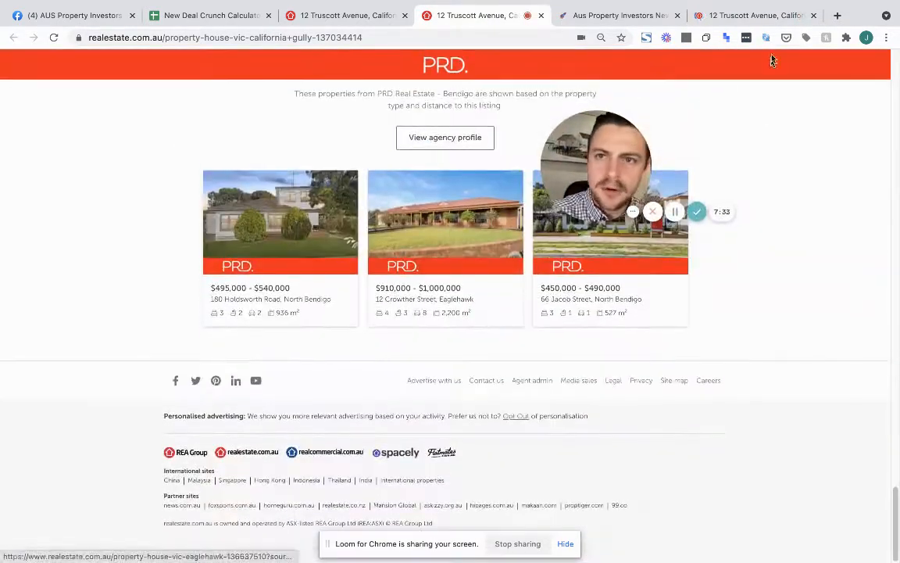
click(751, 16)
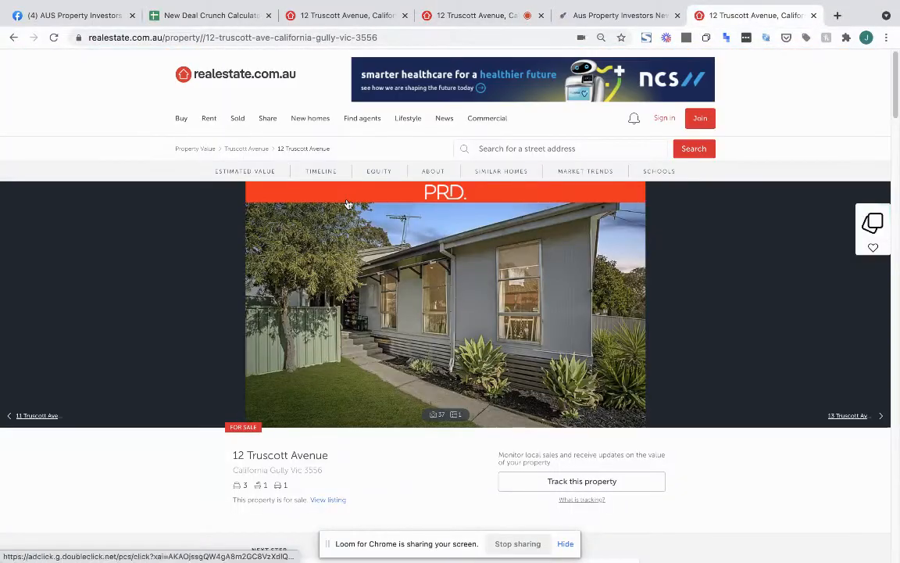
scroll(347, 204, down, 5)
scroll(349, 204, down, 2)
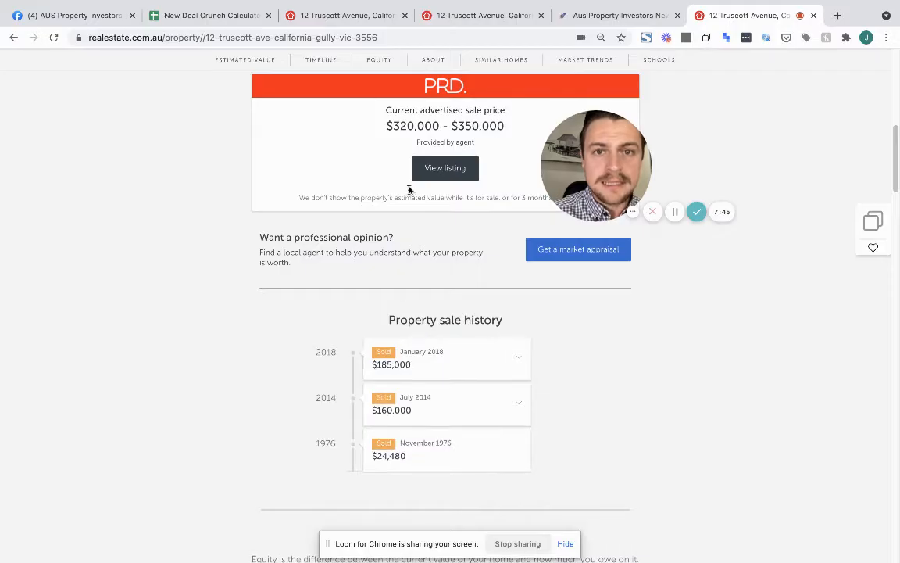
click(233, 20)
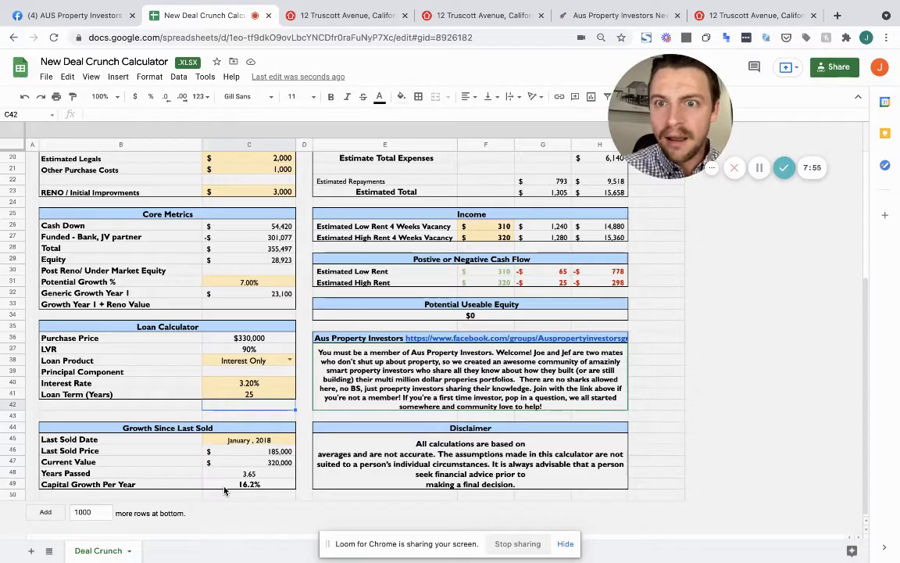
click(258, 283)
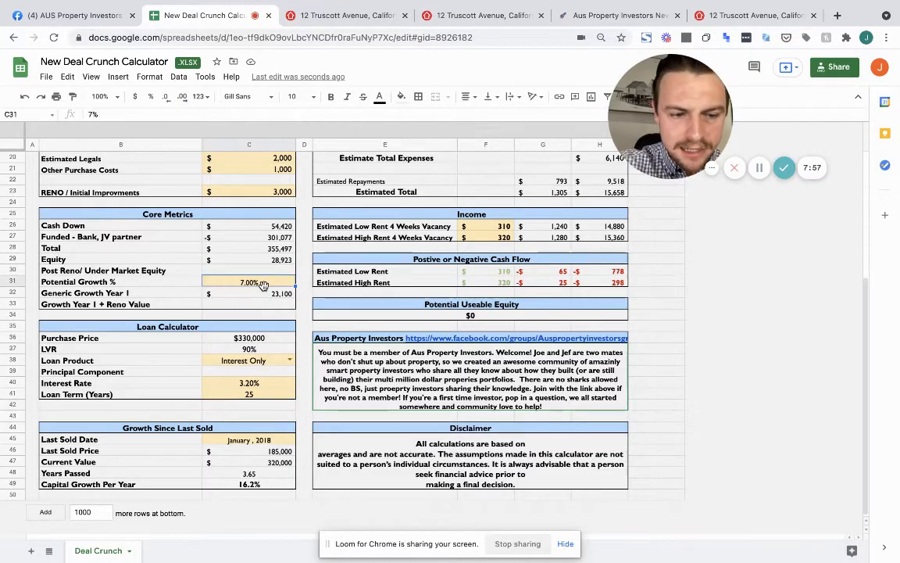
text(1)
text(6.2)
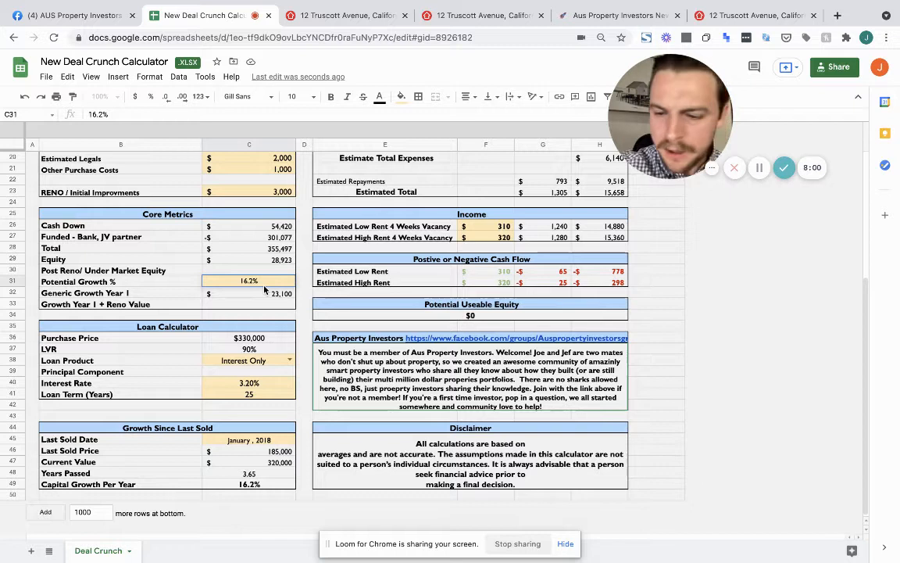
key(Return)
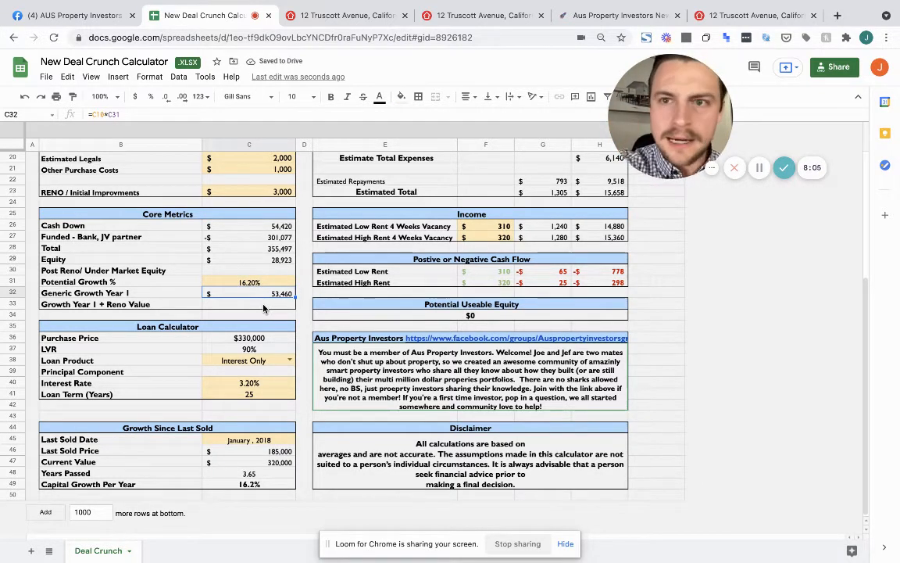
key(super+z)
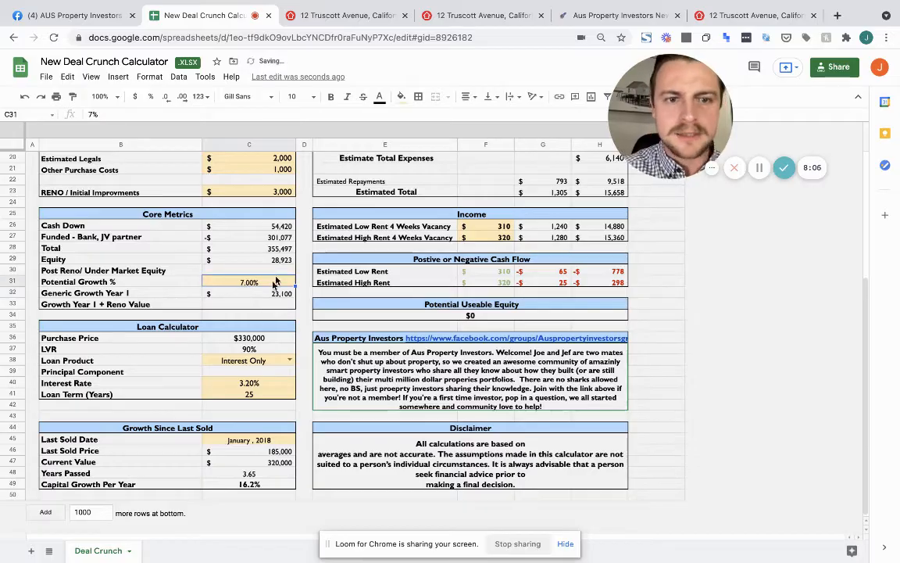
click(459, 18)
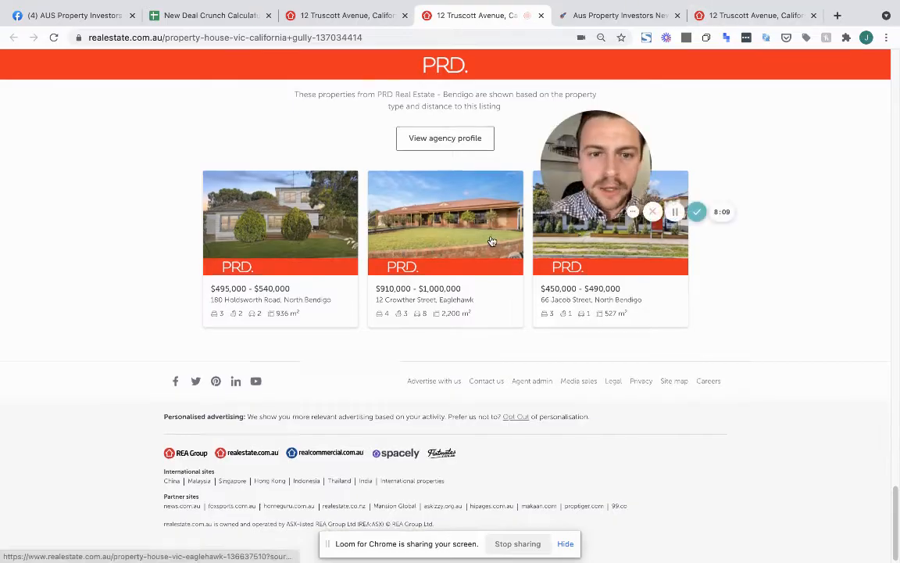
scroll(491, 240, up, 15)
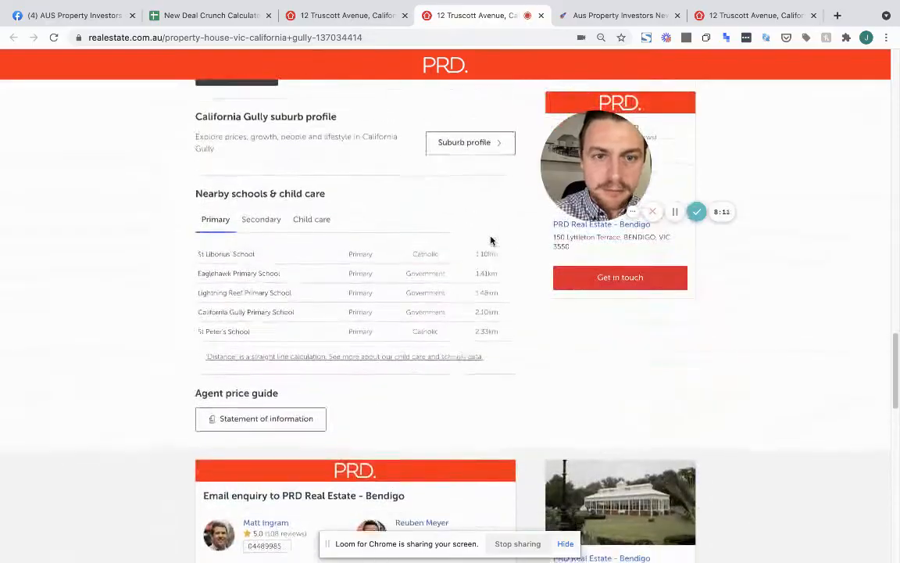
scroll(491, 240, down, 13)
scroll(492, 241, up, 20)
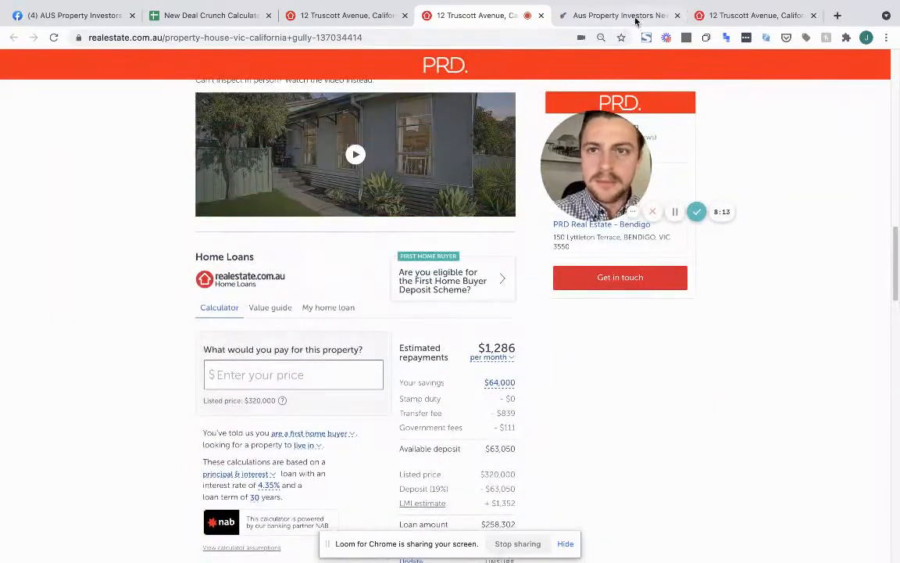
click(748, 19)
scroll(312, 266, down, 2)
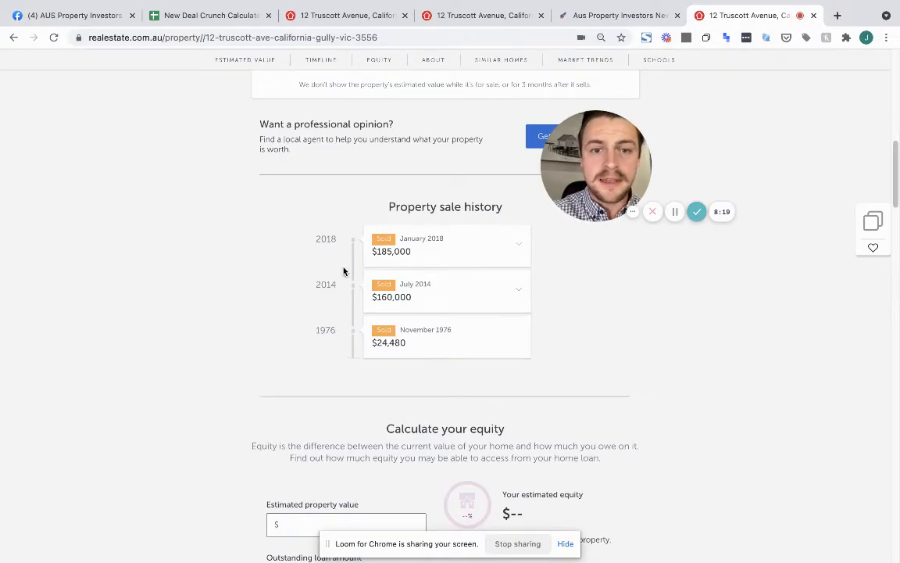
click(227, 13)
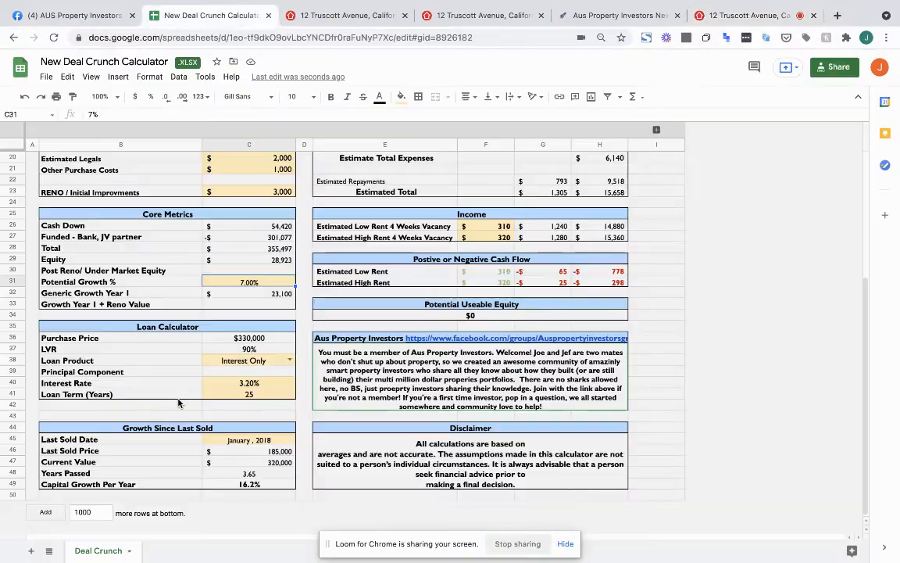
Change the Last Sold Date in C45 to 01/01/2014 using the date picker
double_click(265, 439)
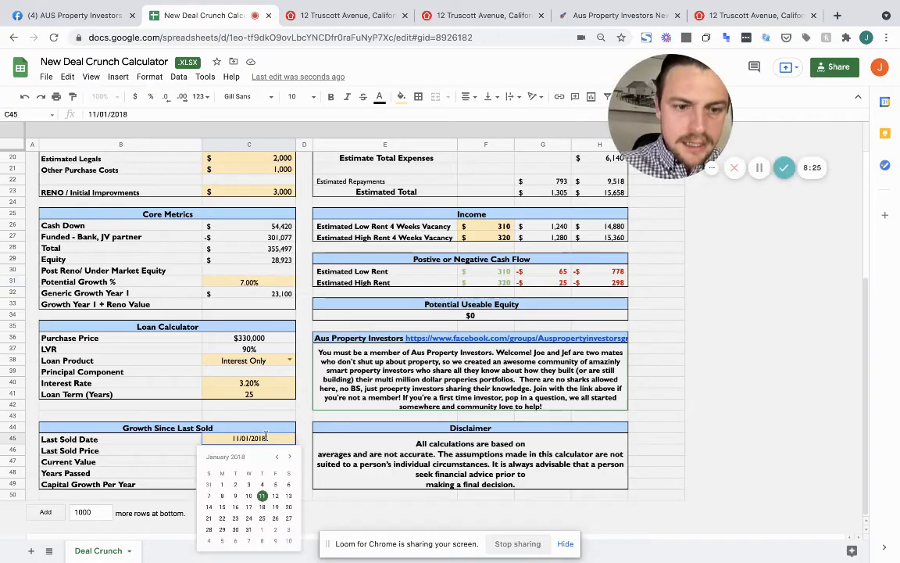
click(276, 459)
click(277, 459)
click(276, 460)
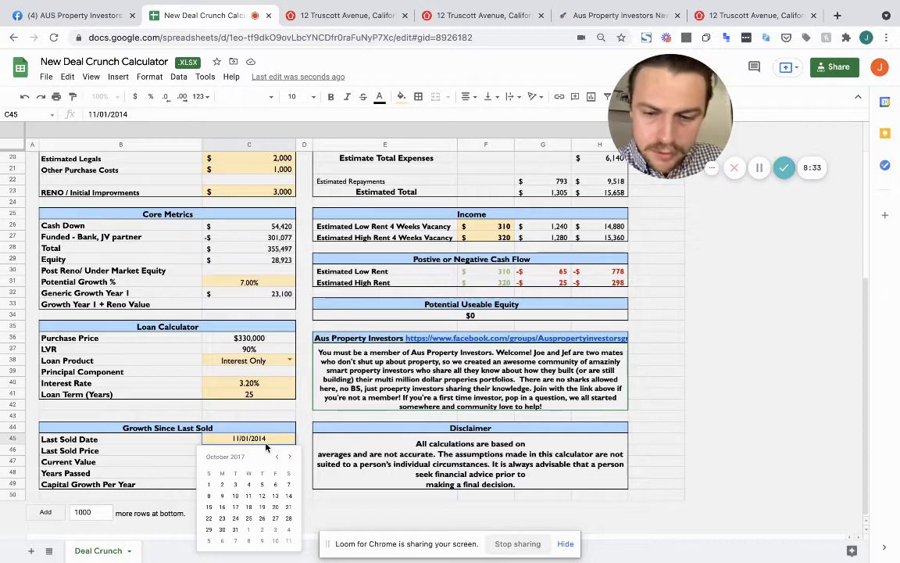
key(BackSpace)
key(BackSpace)
text(01)
key(Return)
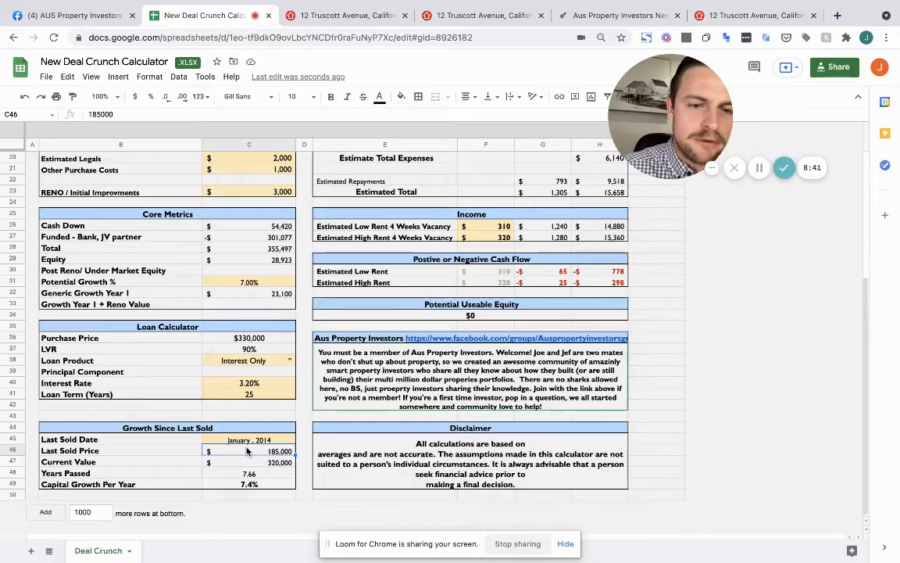
scroll(247, 451, up, 5)
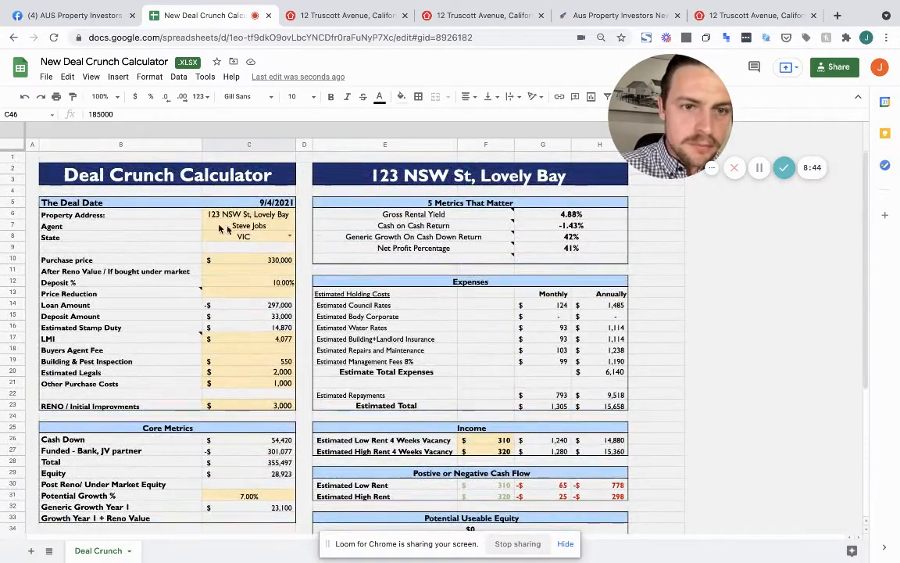
Replace the Property Address in C6 with the new listing's street address
click(262, 215)
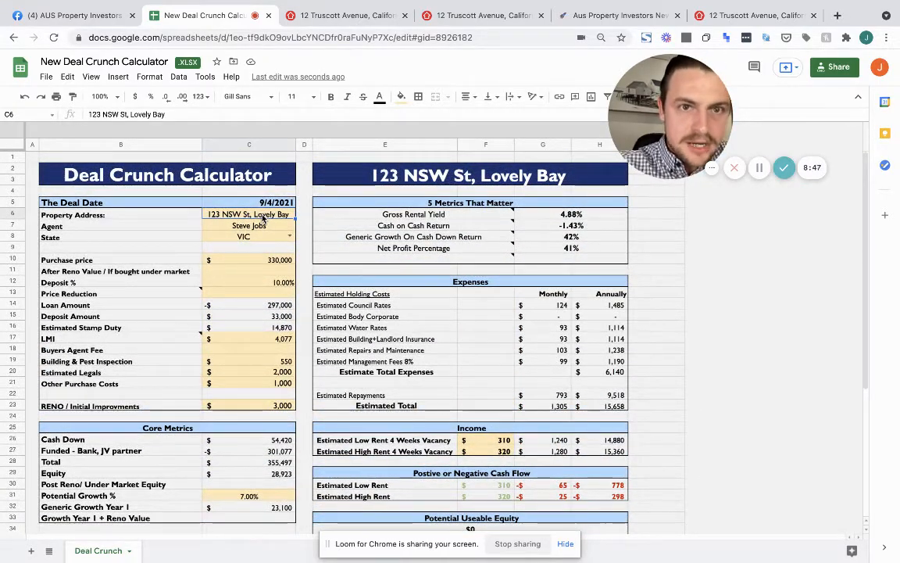
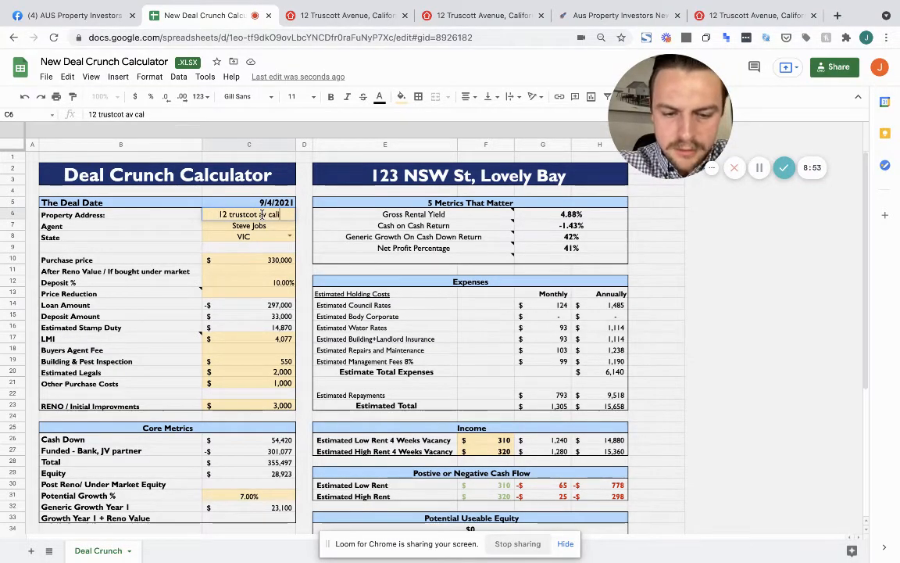
key(Return)
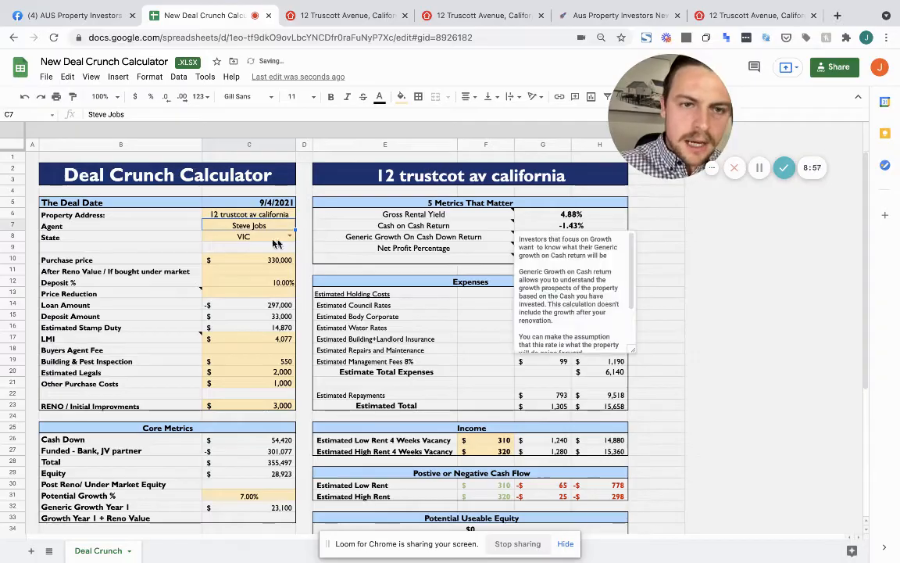
click(306, 273)
scroll(307, 271, down, 5)
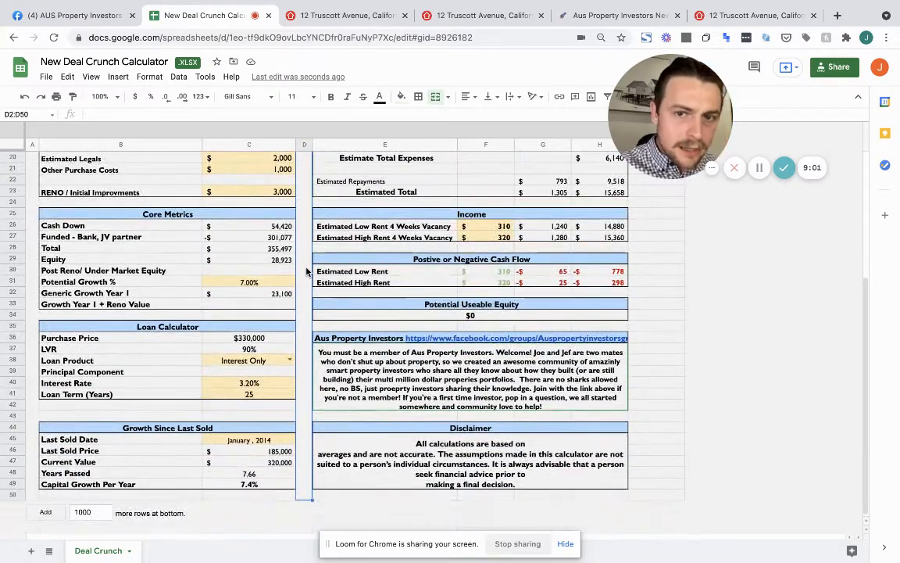
scroll(308, 272, up, 4)
scroll(307, 271, up, 4)
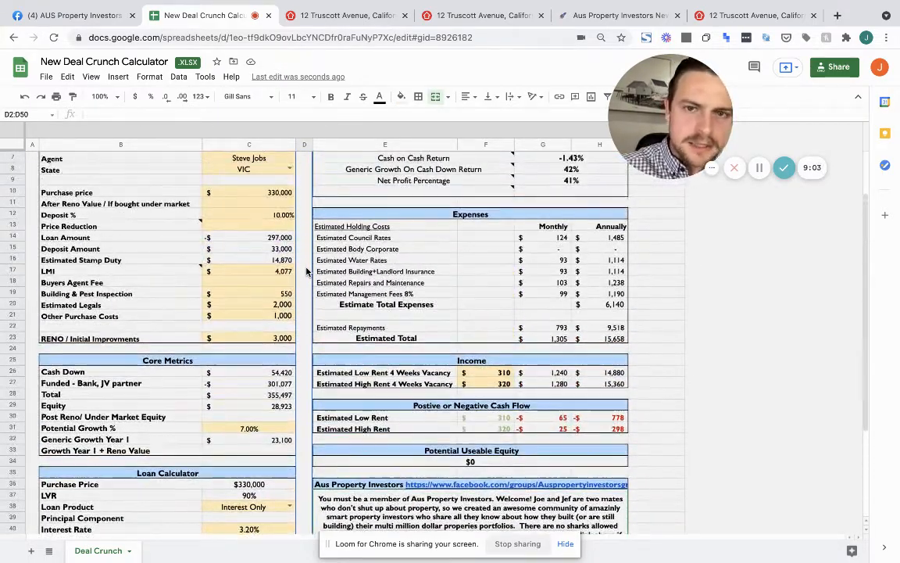
scroll(307, 271, down, 4)
scroll(307, 271, down, 2)
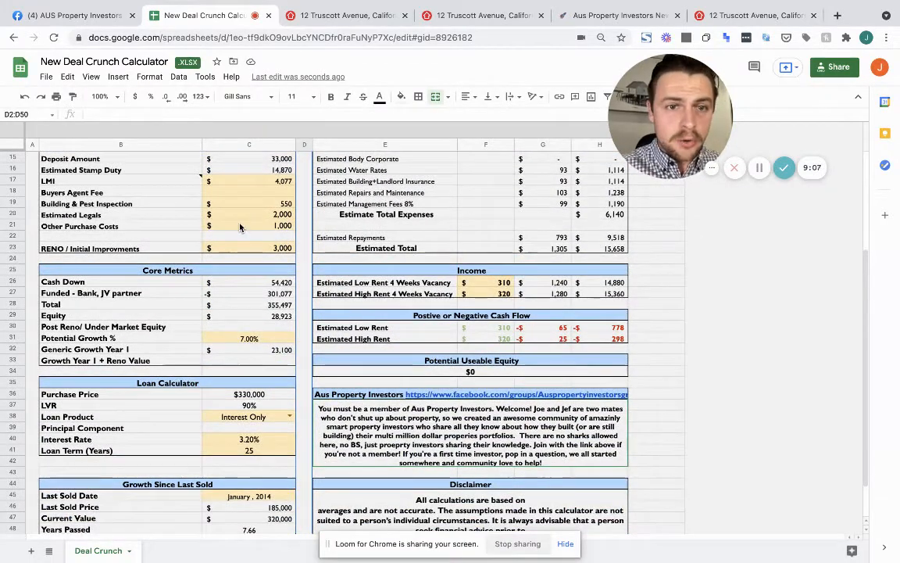
scroll(240, 226, up, 3)
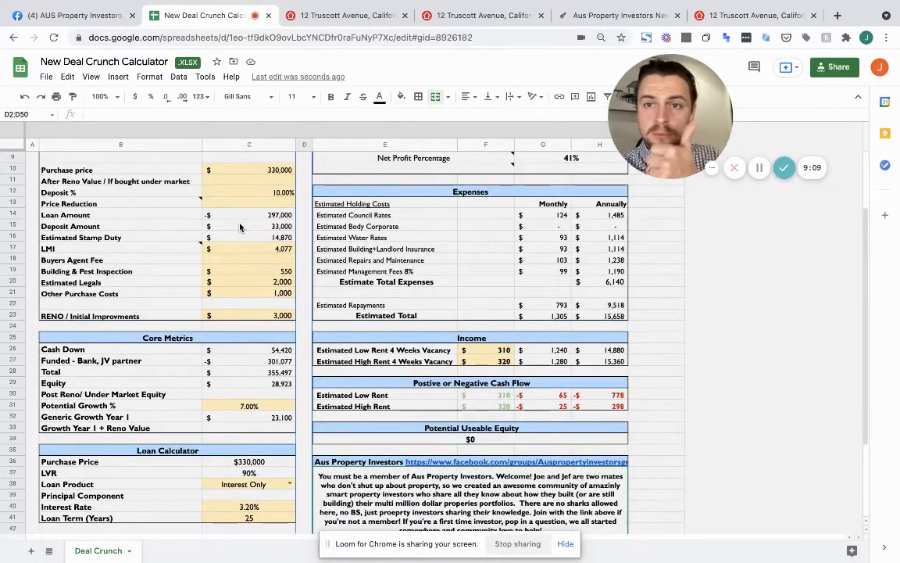
click(263, 354)
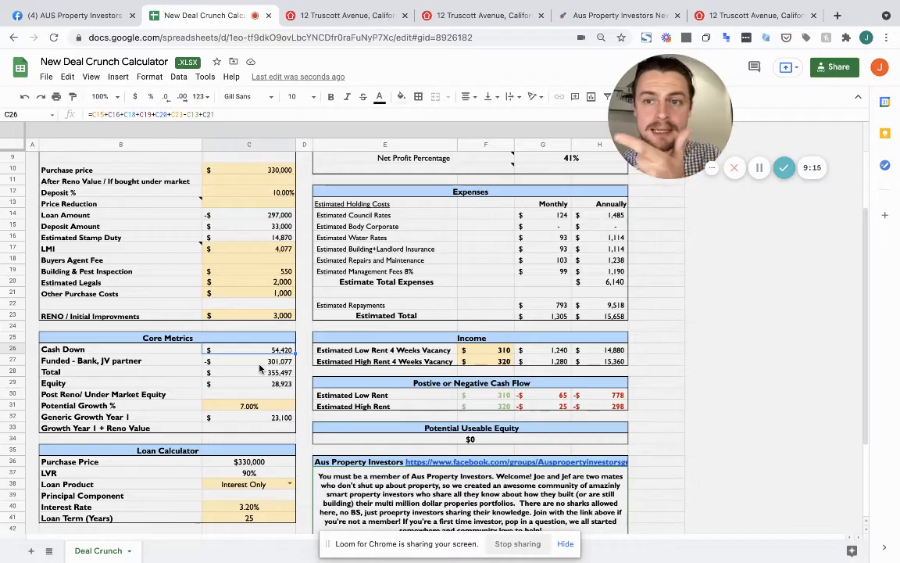
click(260, 369)
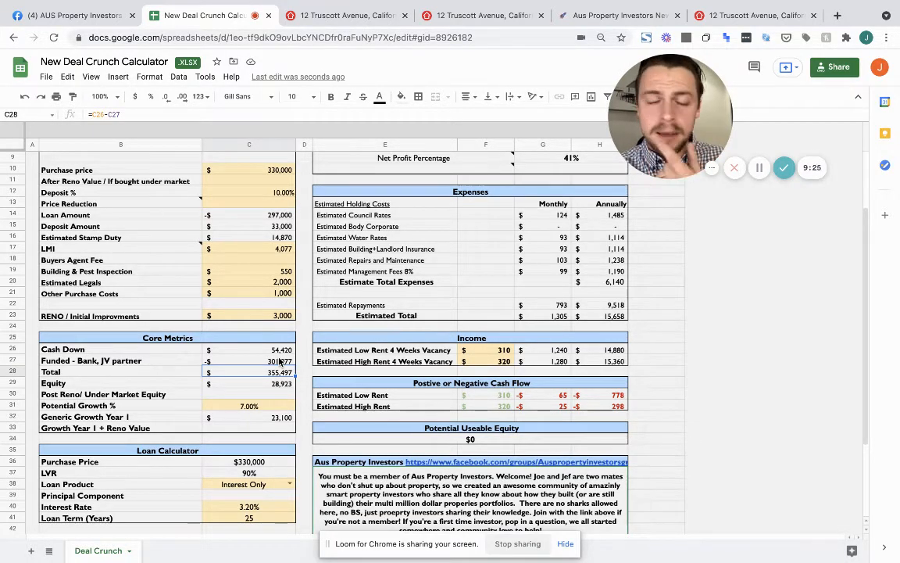
double_click(264, 384)
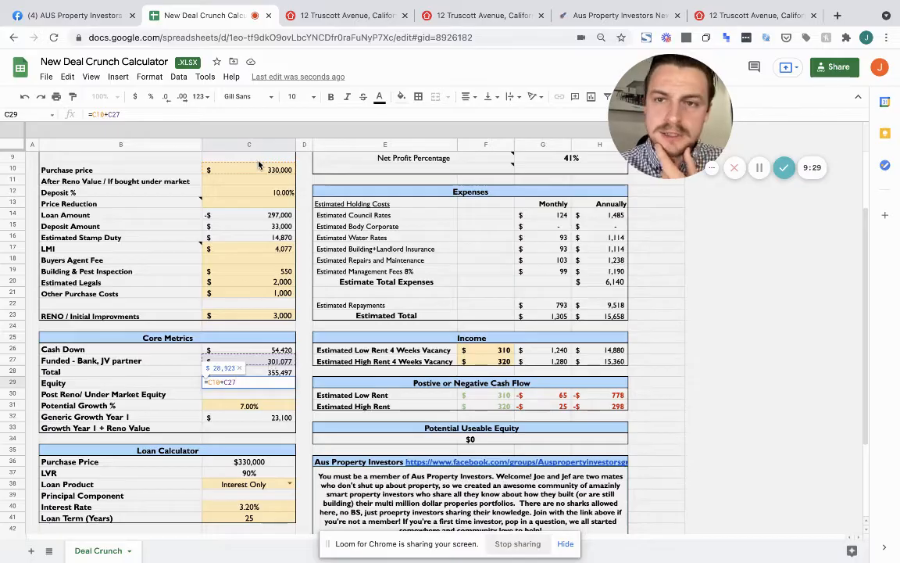
click(274, 361)
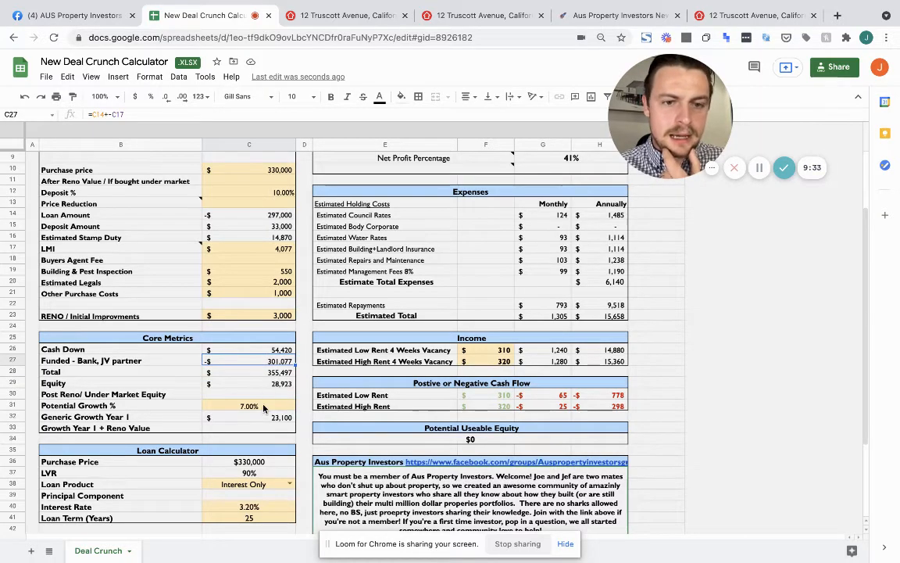
scroll(396, 402, up, 3)
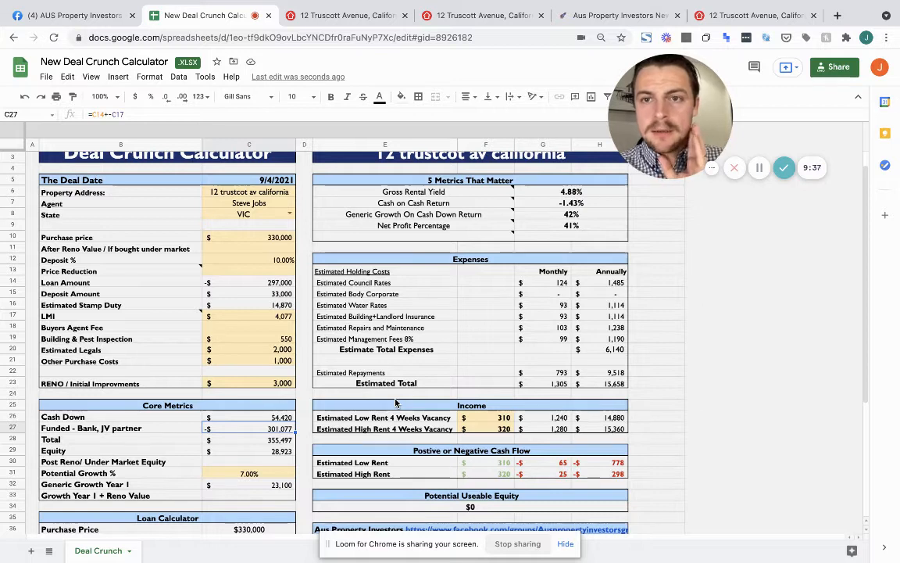
drag(693, 115, 772, 125)
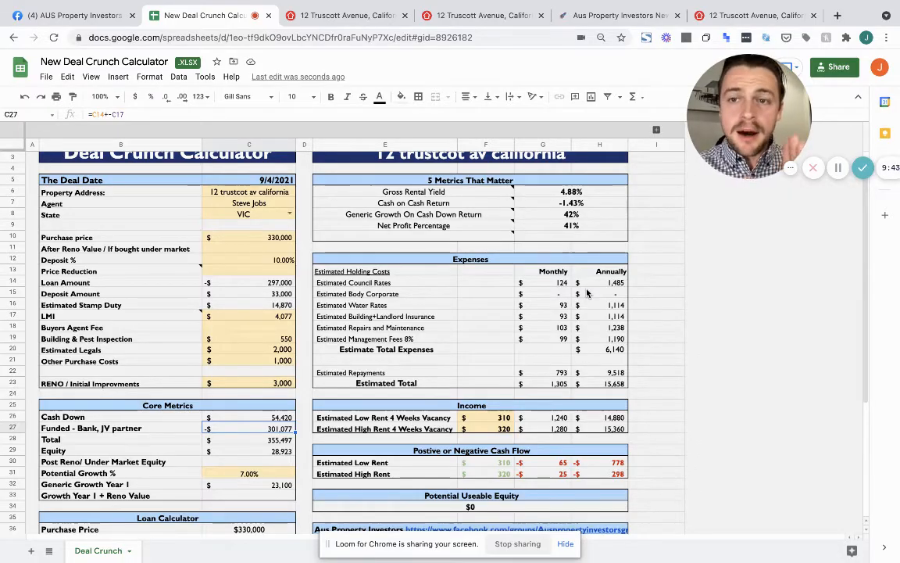
drag(599, 283, 597, 385)
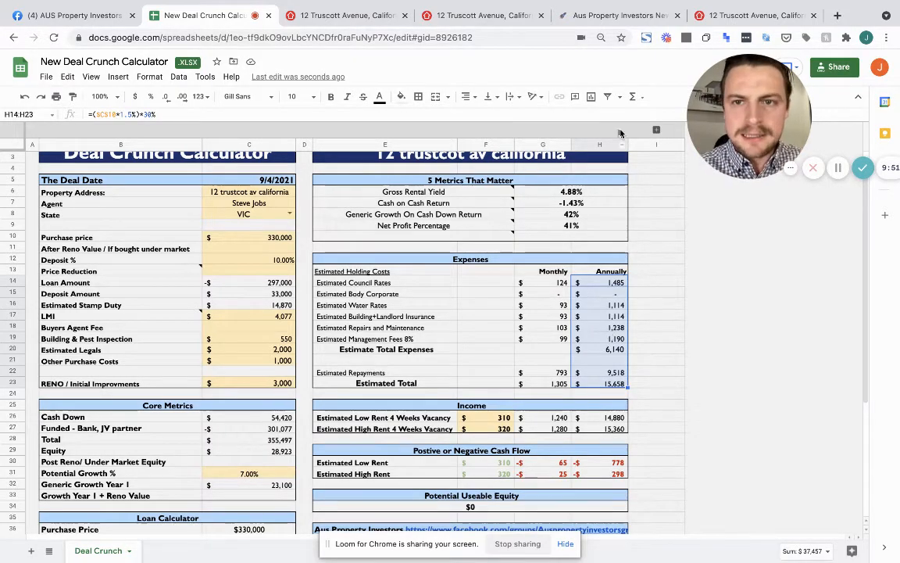
Unhide columns J–L and check the 8% management fee and 1.5% holding costs assumptions
click(655, 130)
scroll(692, 301, right, 2)
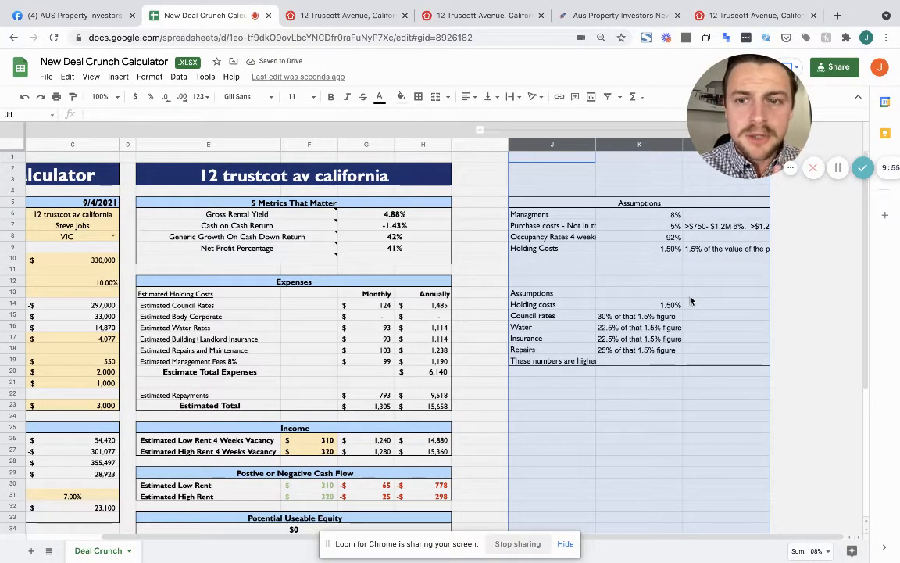
click(641, 252)
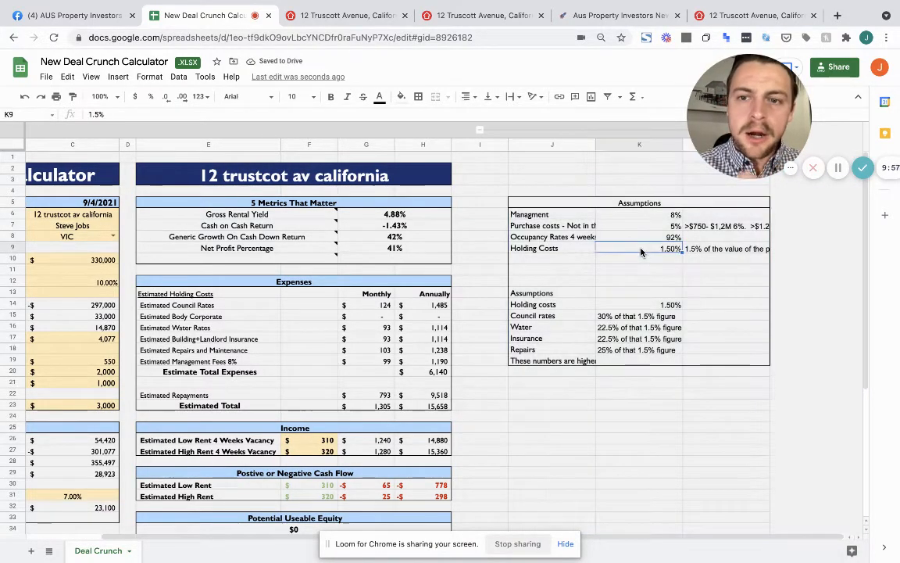
click(643, 217)
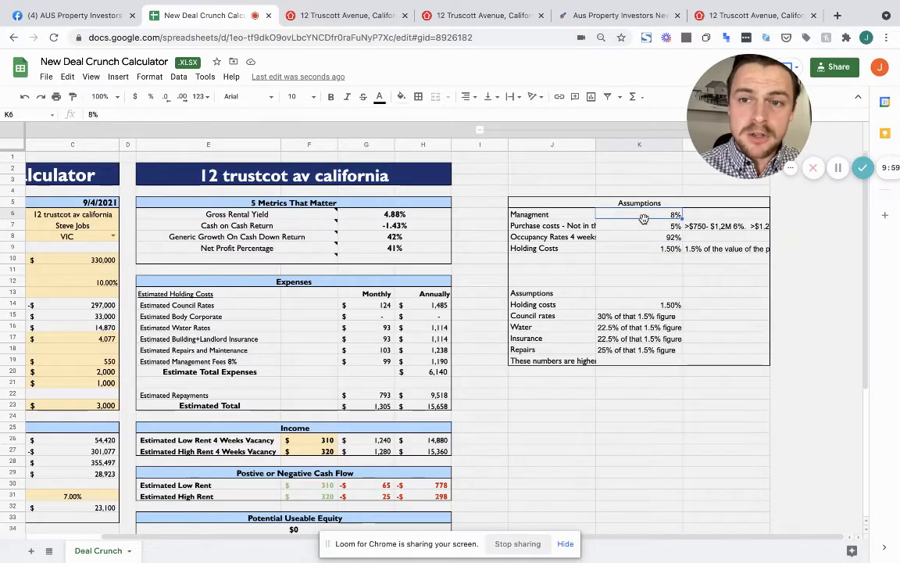
key(Down)
key(Down)
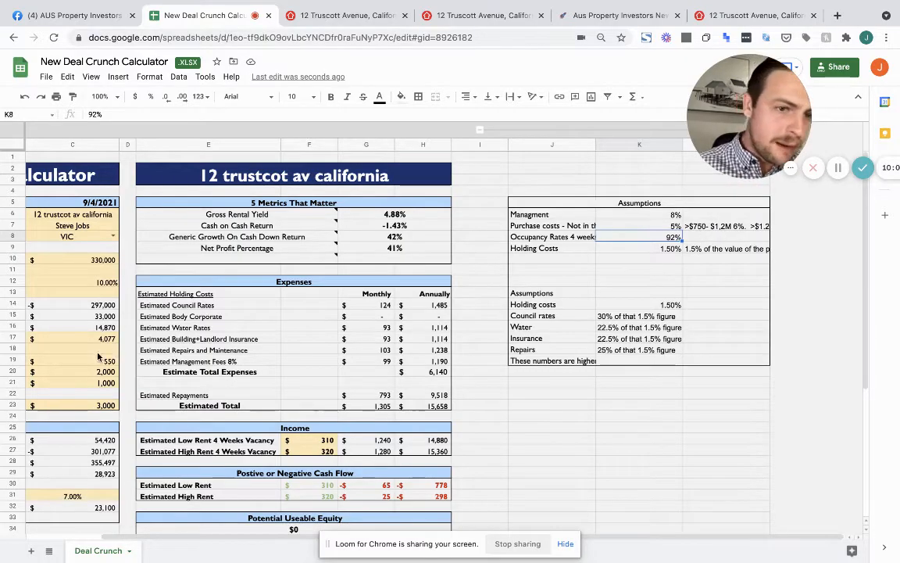
click(638, 250)
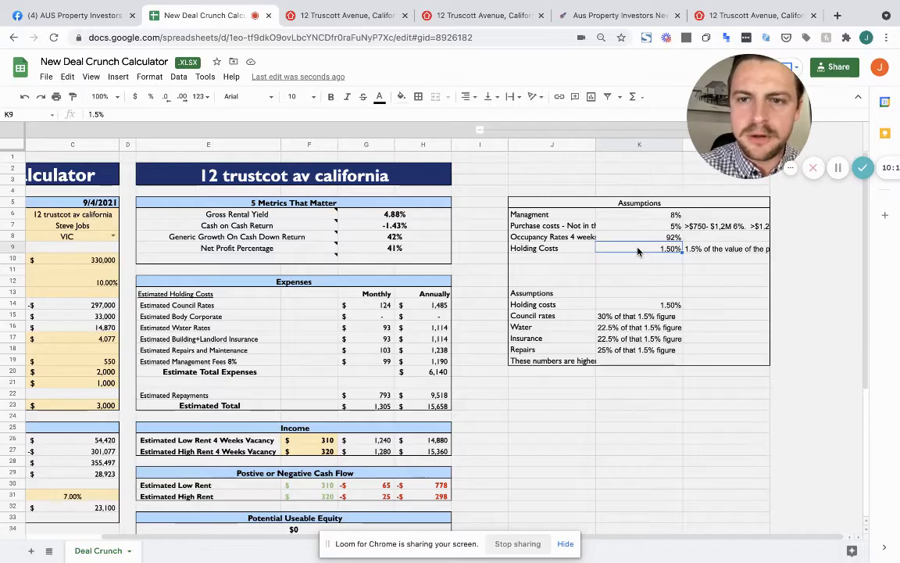
Select the council, water, insurance and repairs breakdown, then collapse columns J–L
click(615, 317)
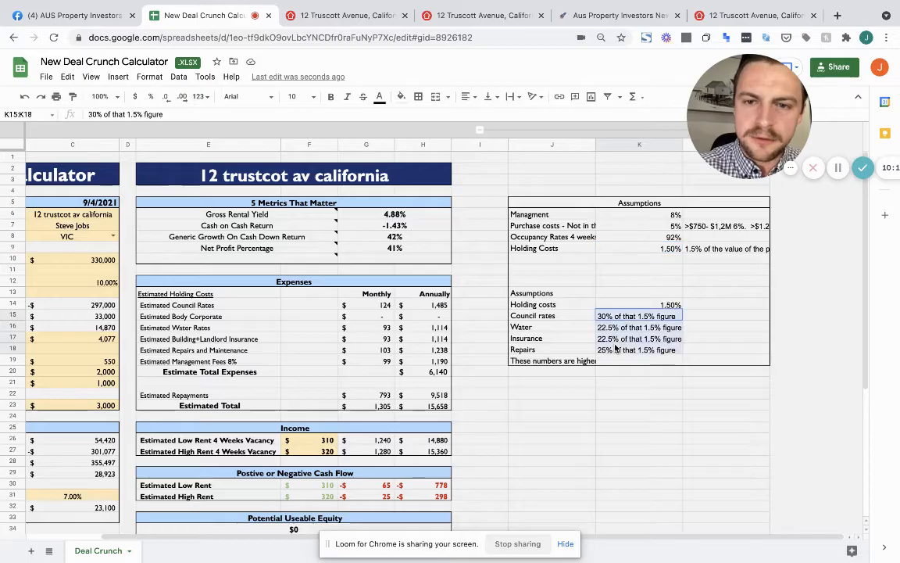
drag(615, 316, 637, 350)
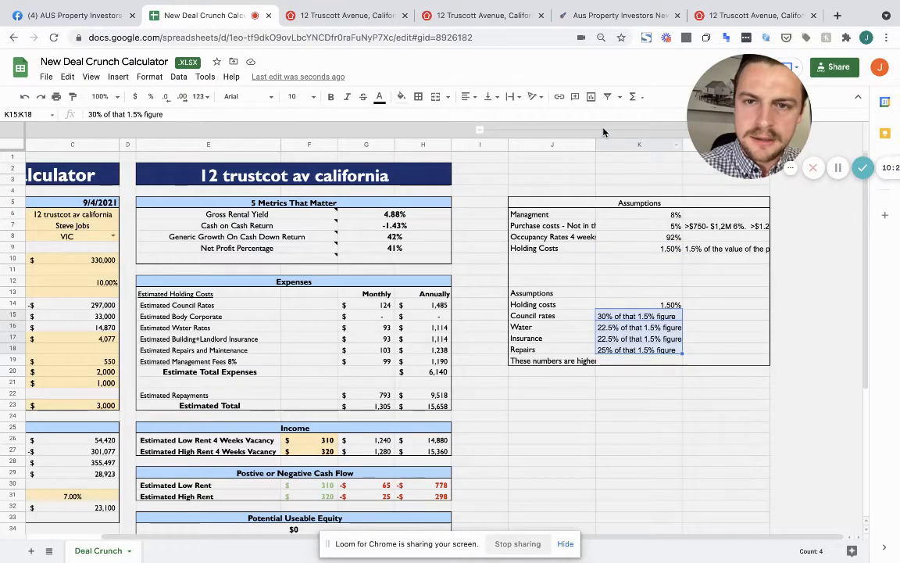
click(480, 130)
scroll(477, 344, down, 1)
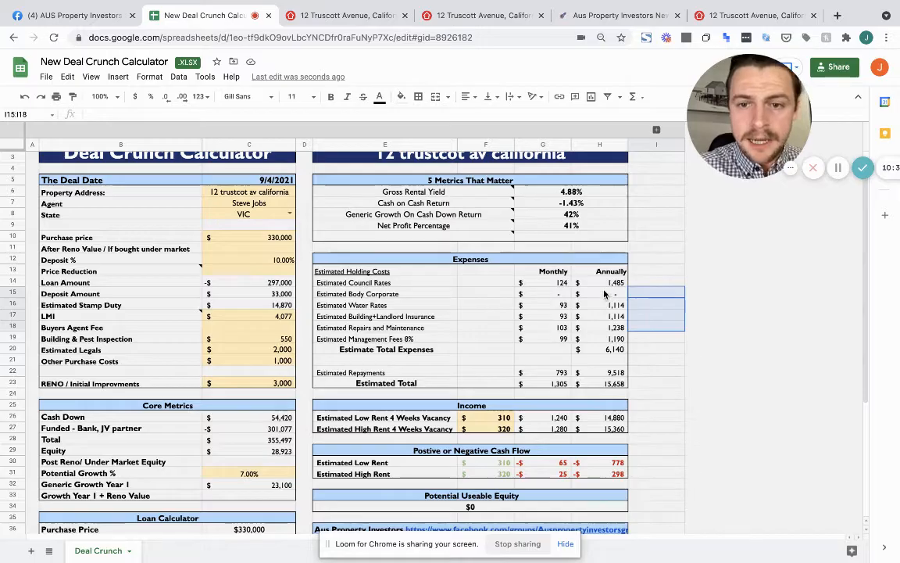
Review the annual estimated total and annual low-rent income formulas
scroll(604, 293, down, 1)
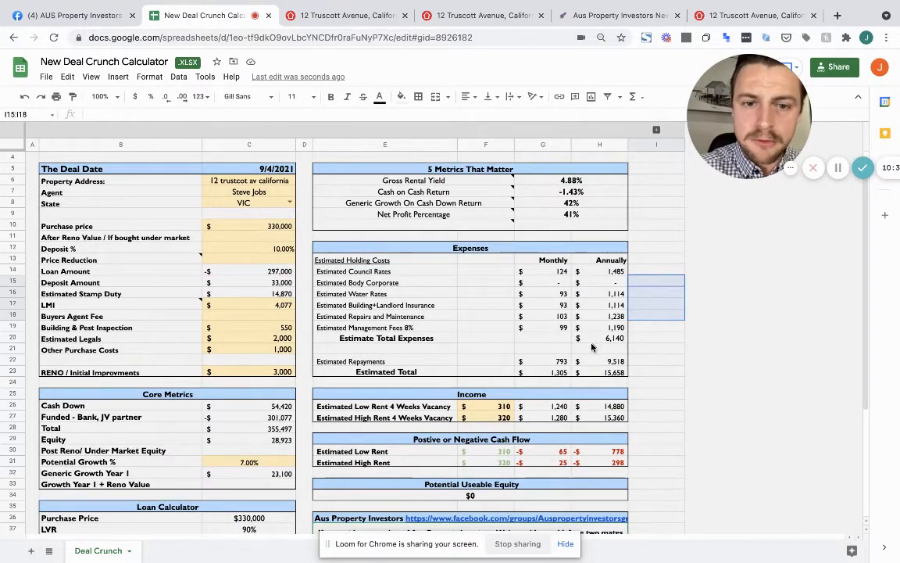
scroll(278, 406, down, 3)
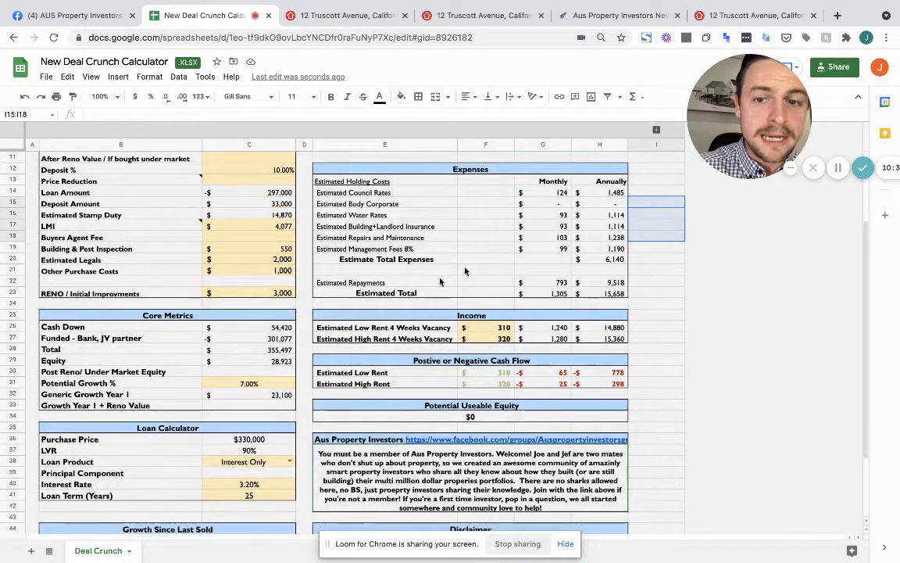
click(598, 293)
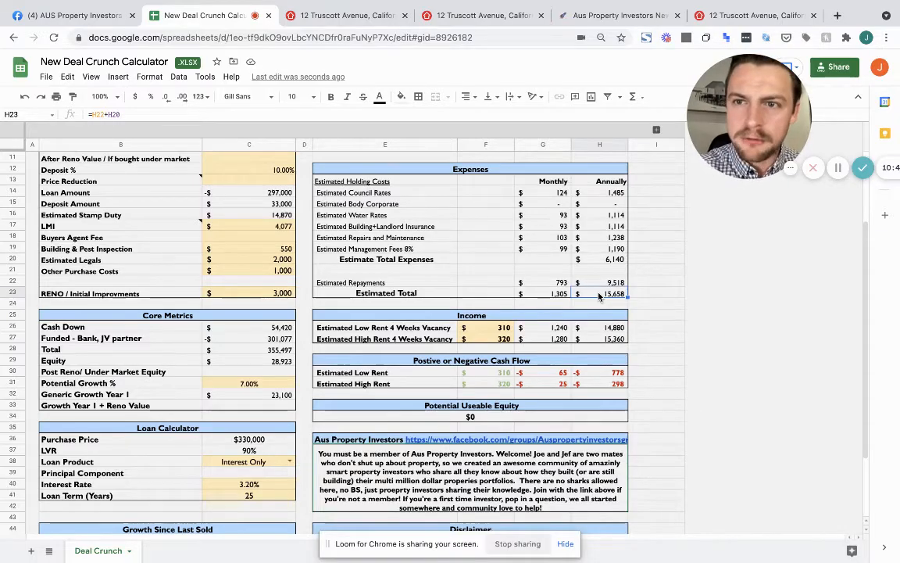
click(586, 331)
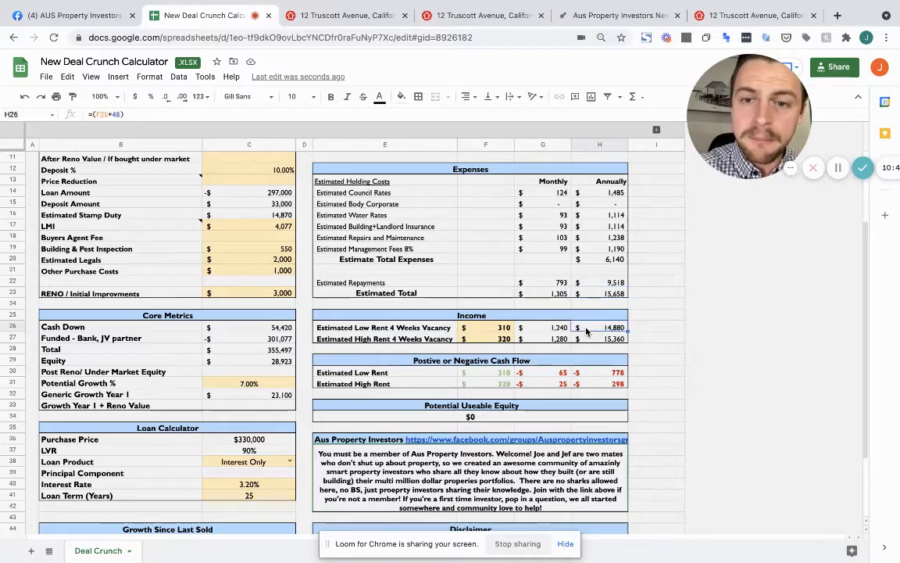
Set weekly rents to $350 low and $370 high, then check the low-rent cash flow formula
click(501, 331)
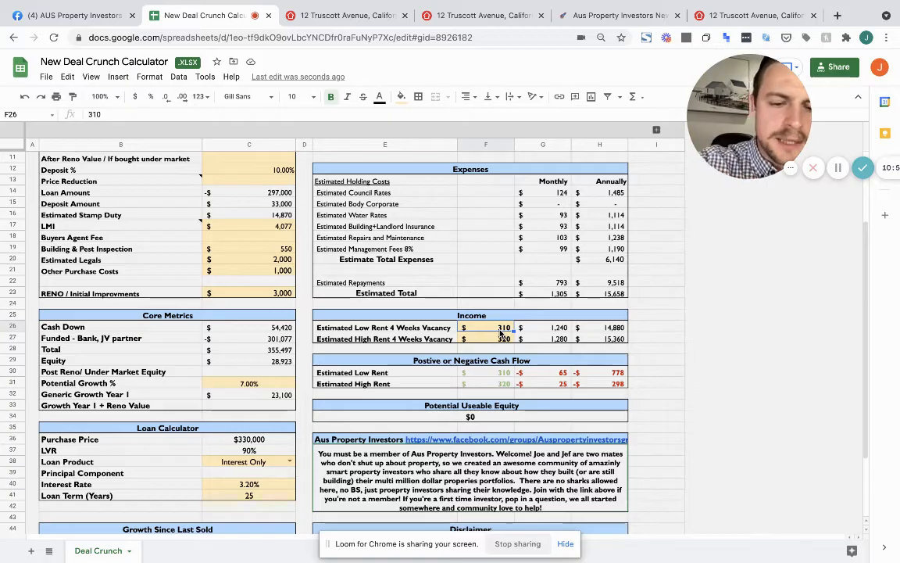
text(350)
key(Return)
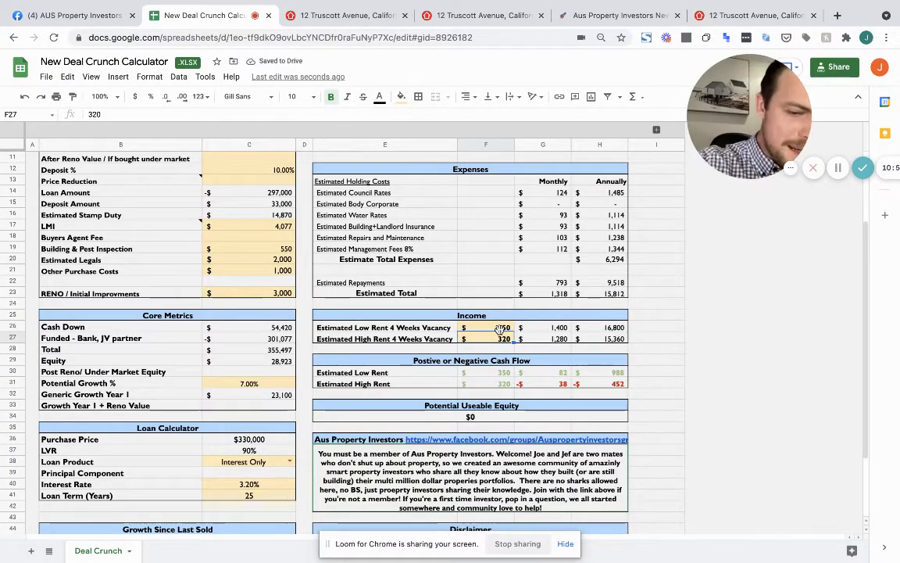
text(3)
key(Return)
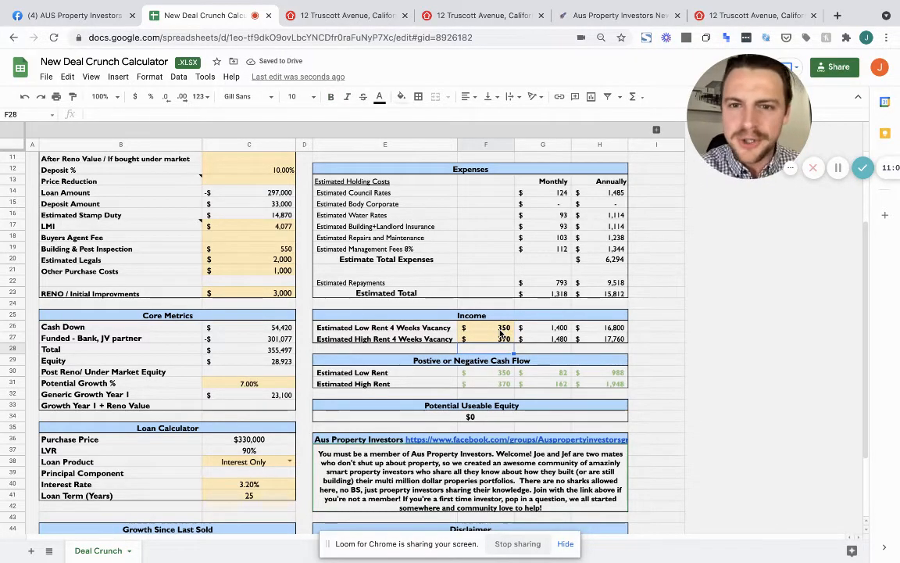
click(591, 376)
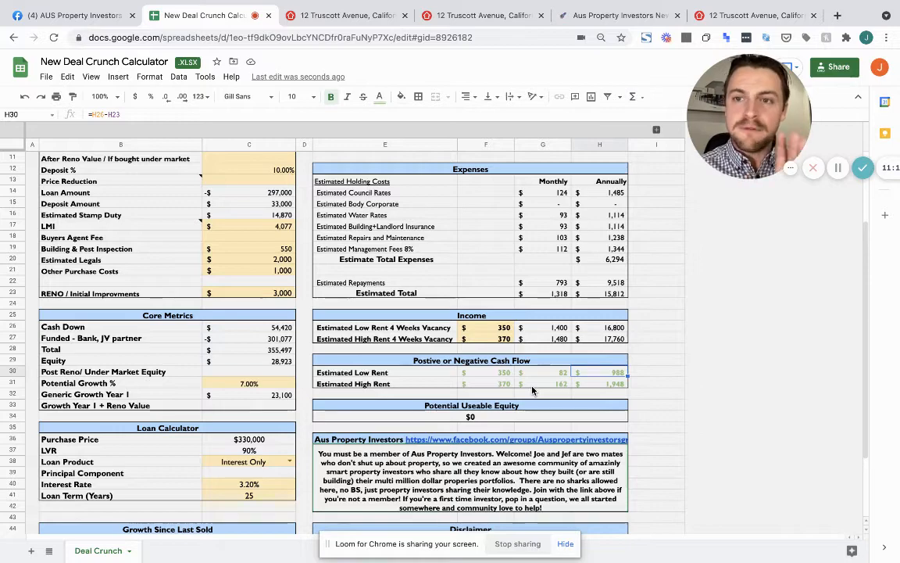
scroll(532, 391, up, 3)
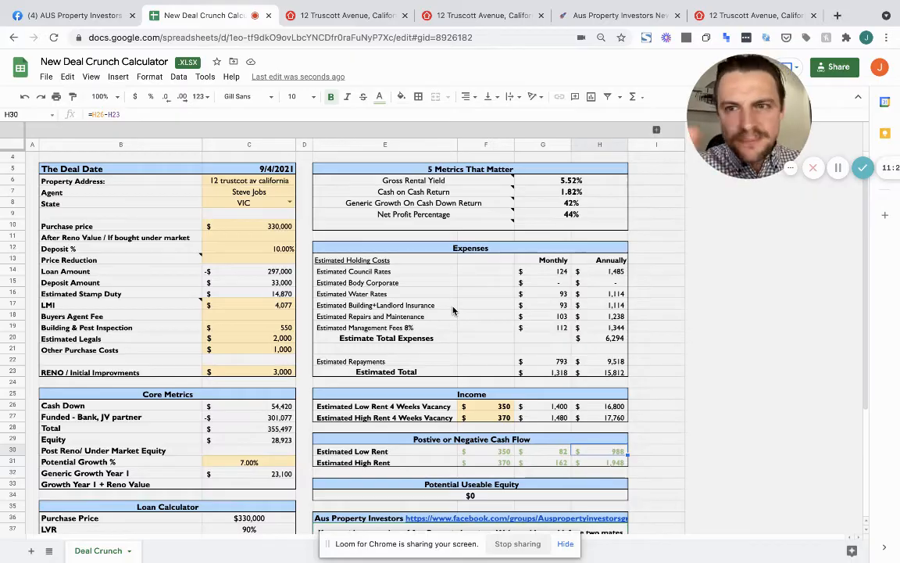
Review the Gross Rental Yield note, the 5.52% yield formula and the cash on cash return formula
click(448, 182)
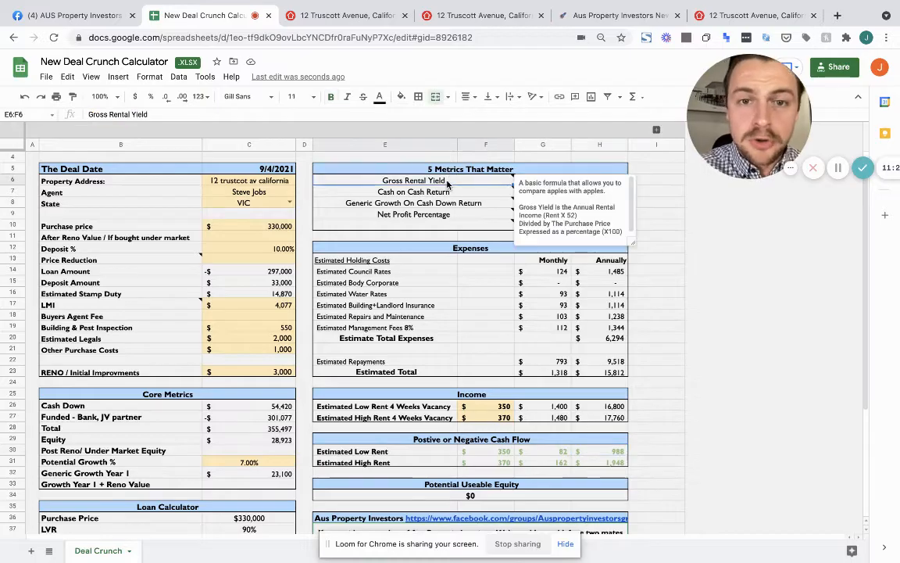
click(659, 183)
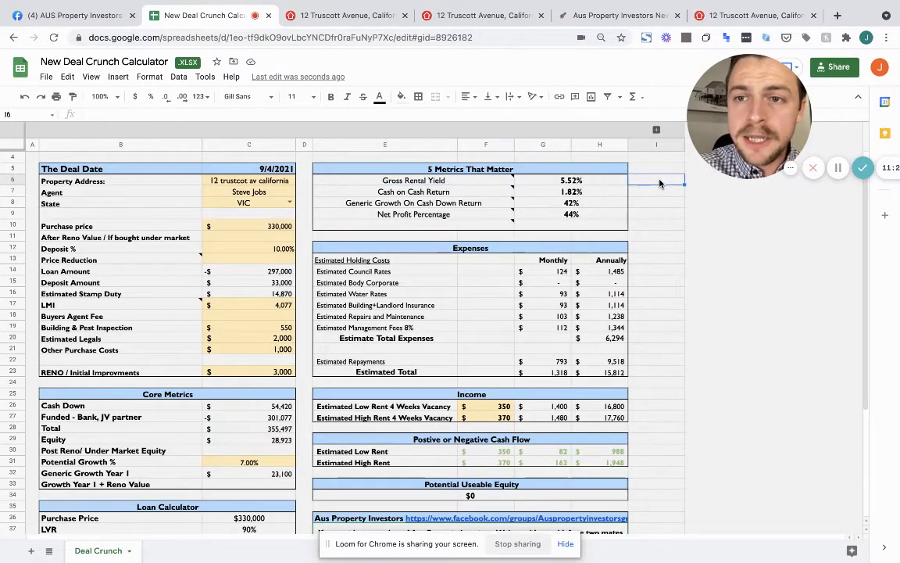
click(598, 185)
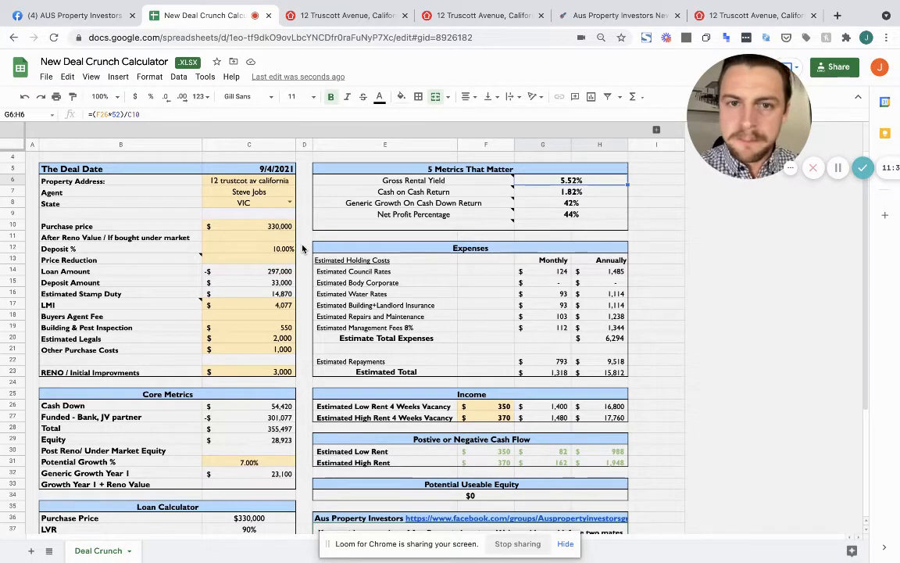
click(116, 115)
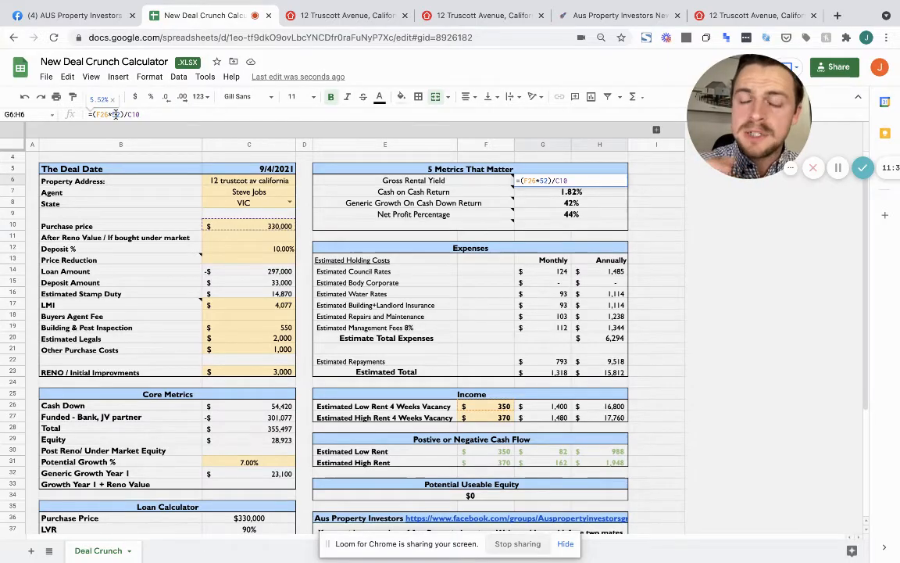
click(414, 181)
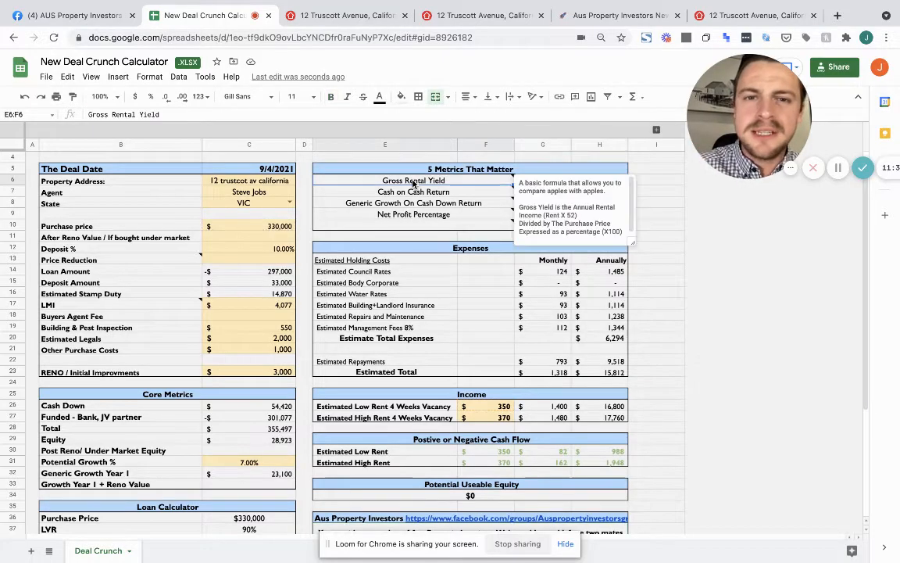
click(659, 186)
click(600, 194)
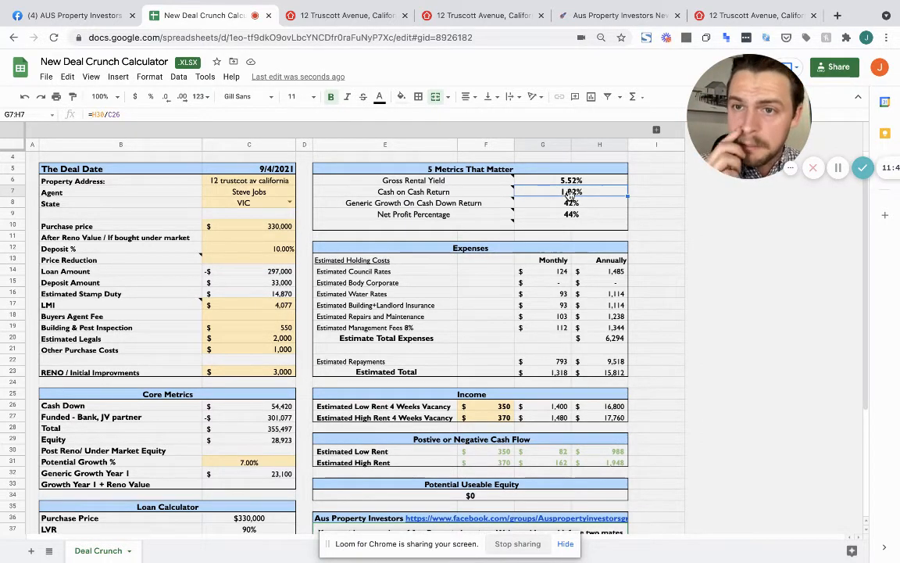
Change the C38 loan product to Principal & Interest
scroll(240, 438, down, 1)
scroll(240, 438, down, 1)
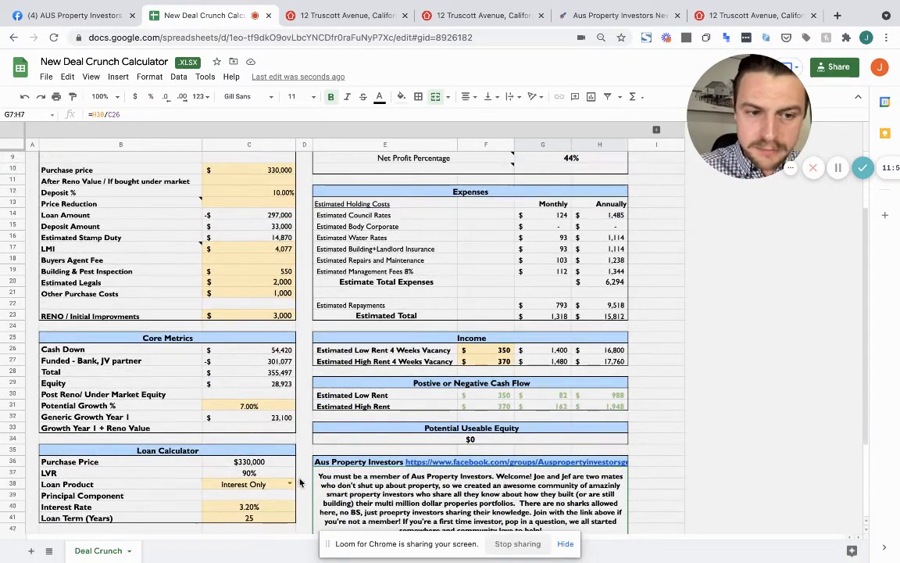
click(273, 483)
click(249, 467)
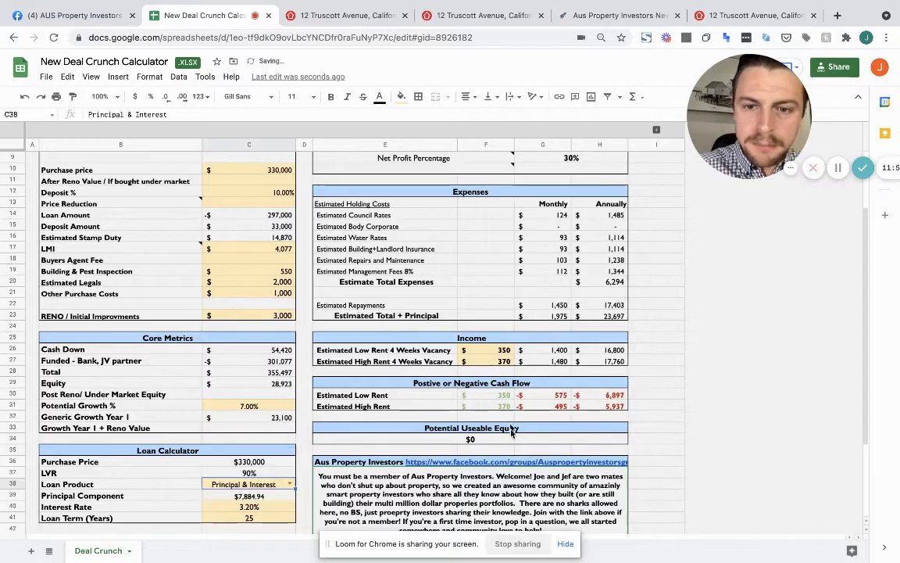
scroll(469, 434, up, 1)
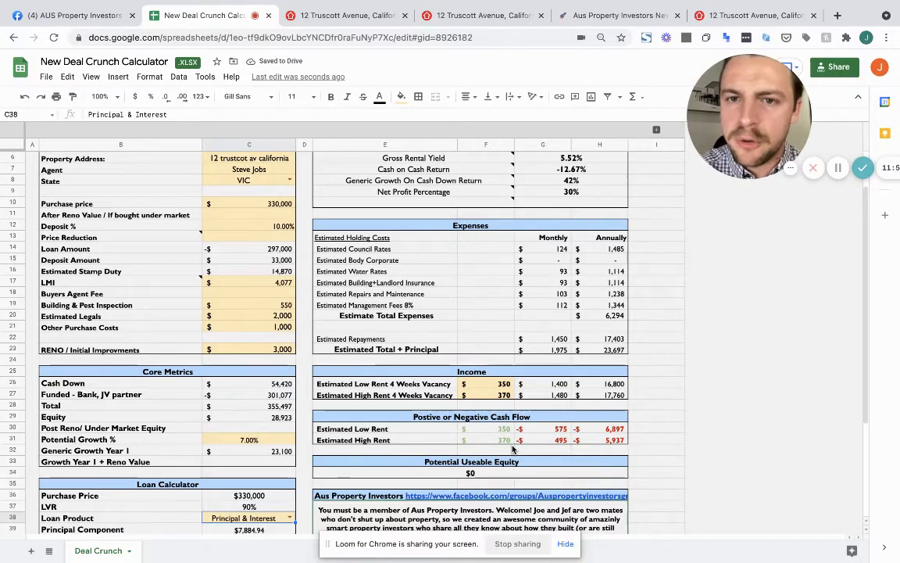
scroll(513, 449, up, 1)
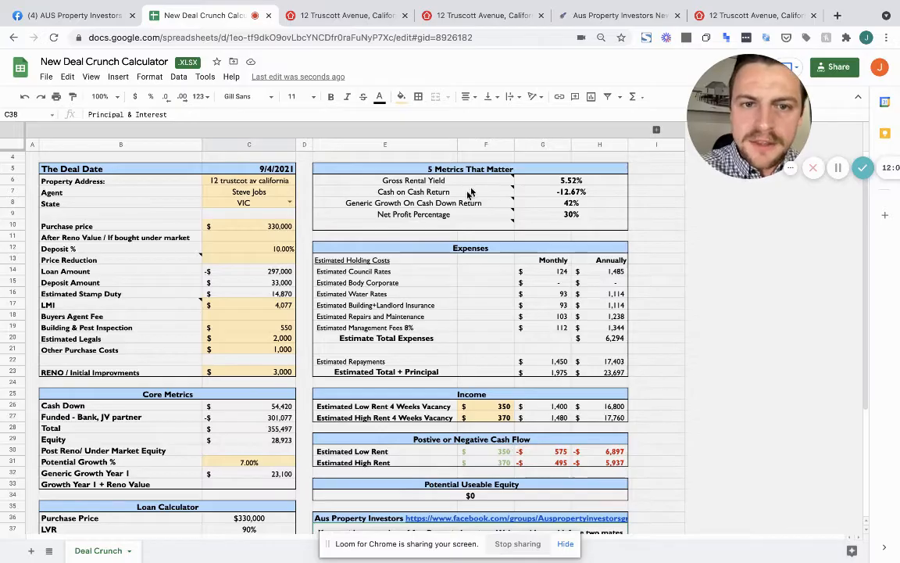
mouse_move(426, 207)
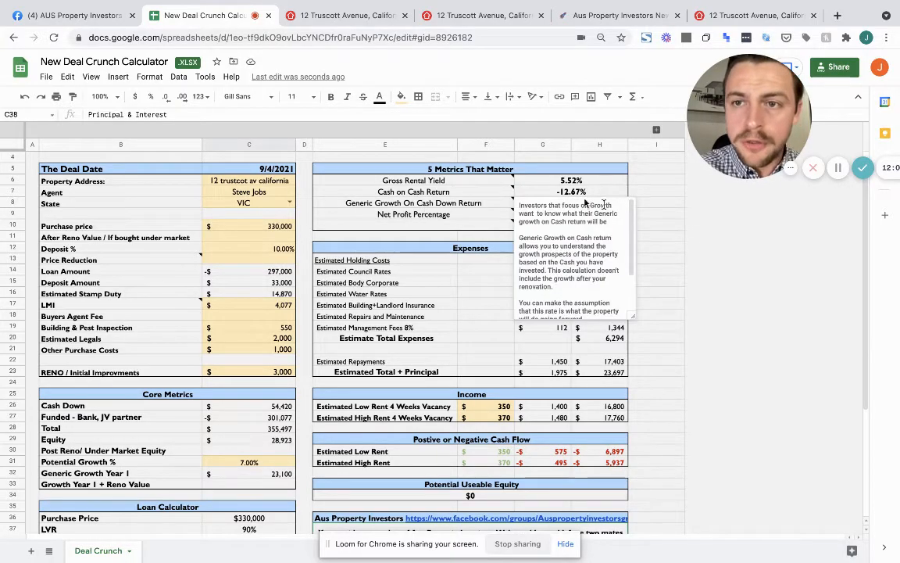
click(680, 228)
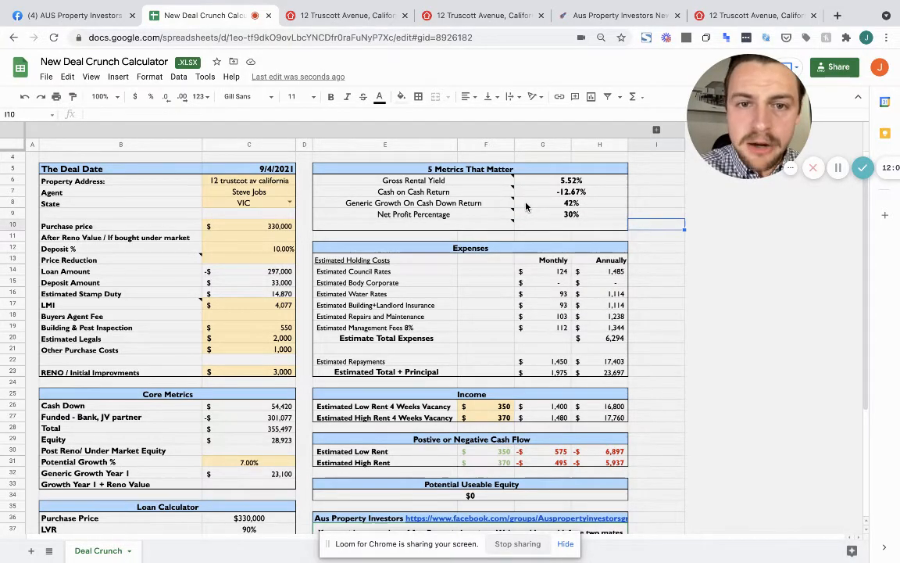
mouse_move(408, 202)
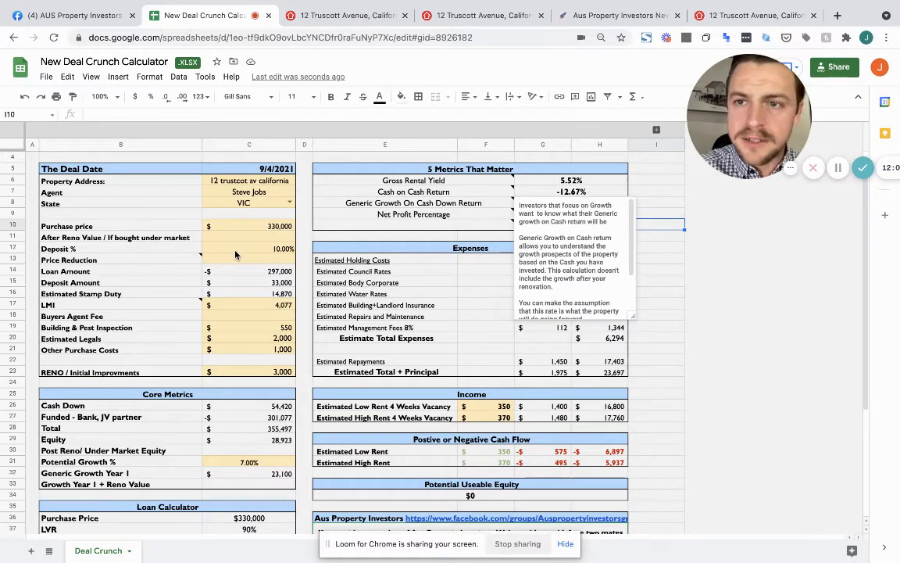
scroll(236, 254, down, 2)
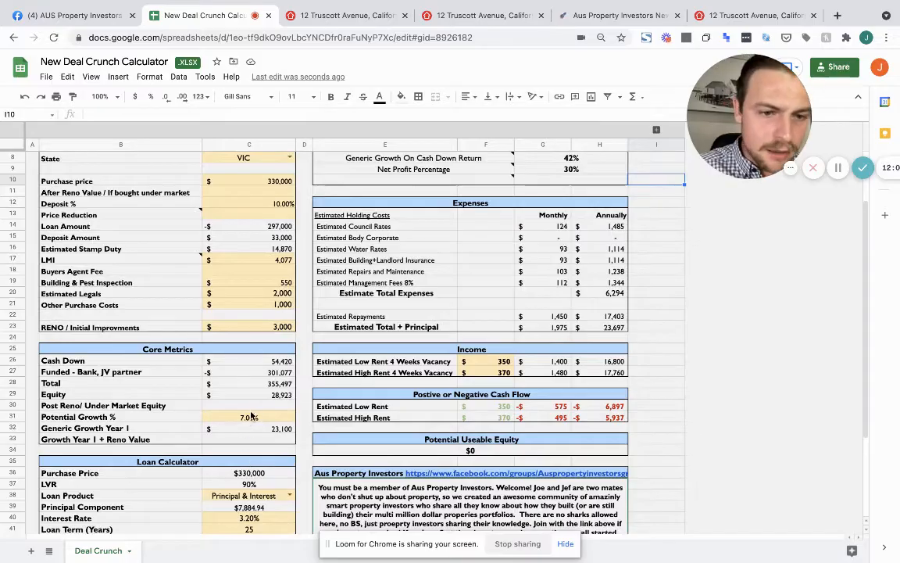
click(242, 433)
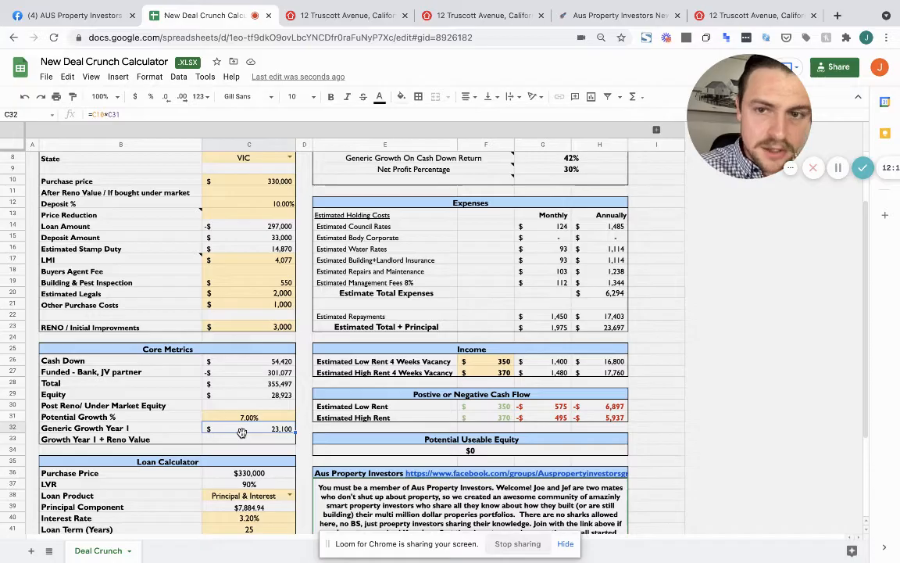
click(290, 498)
click(258, 514)
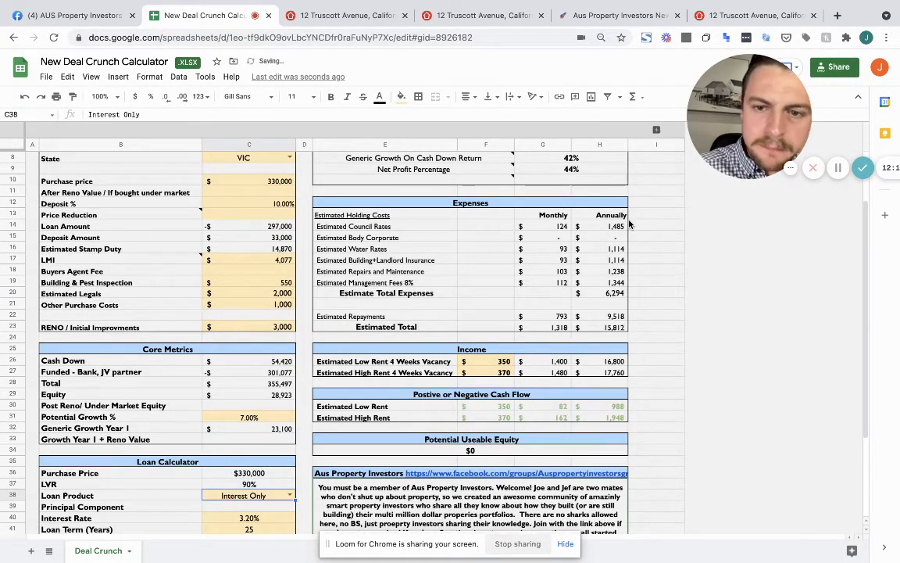
double_click(282, 498)
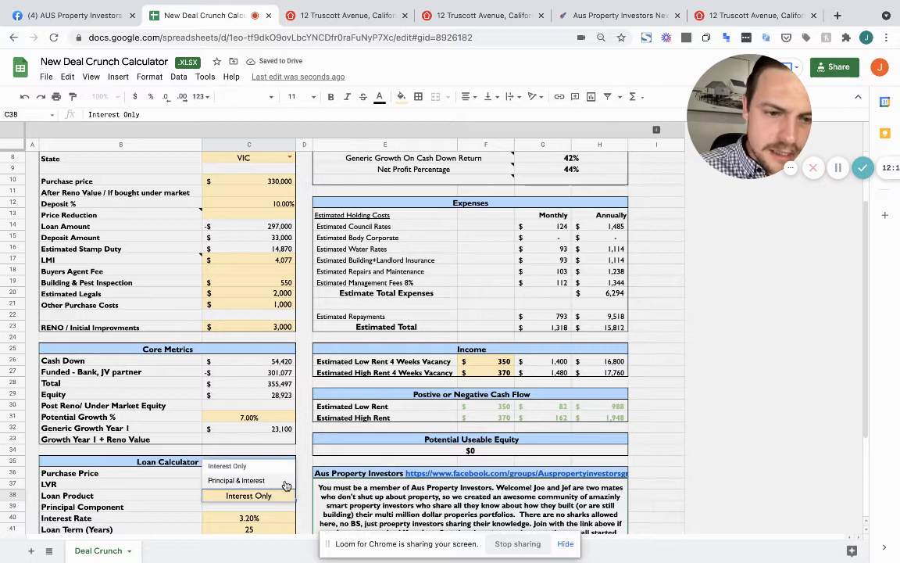
click(286, 482)
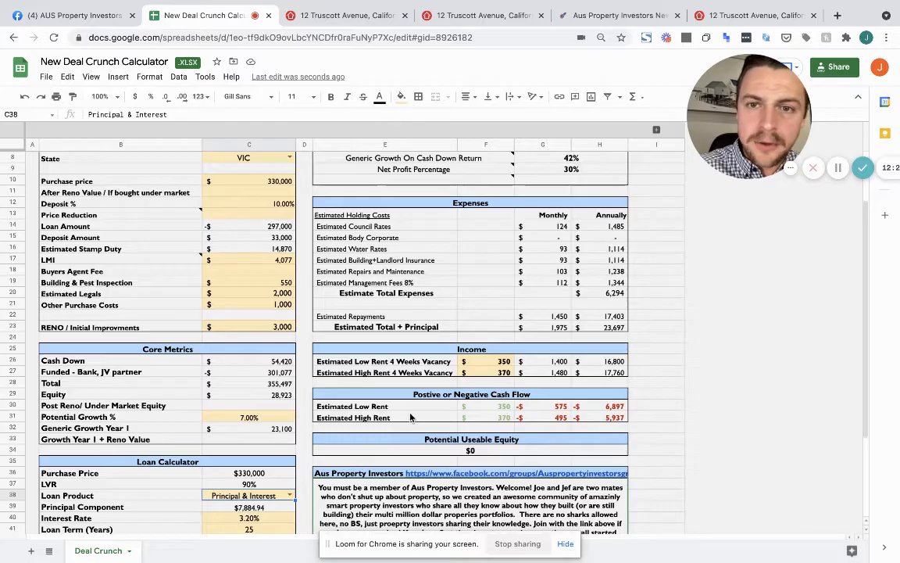
scroll(369, 371, up, 2)
mouse_move(415, 210)
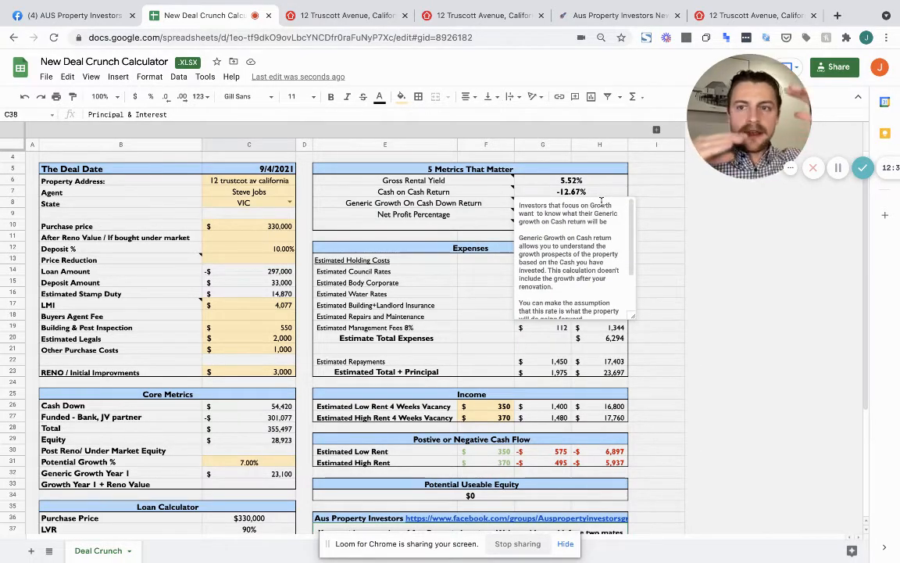
click(666, 223)
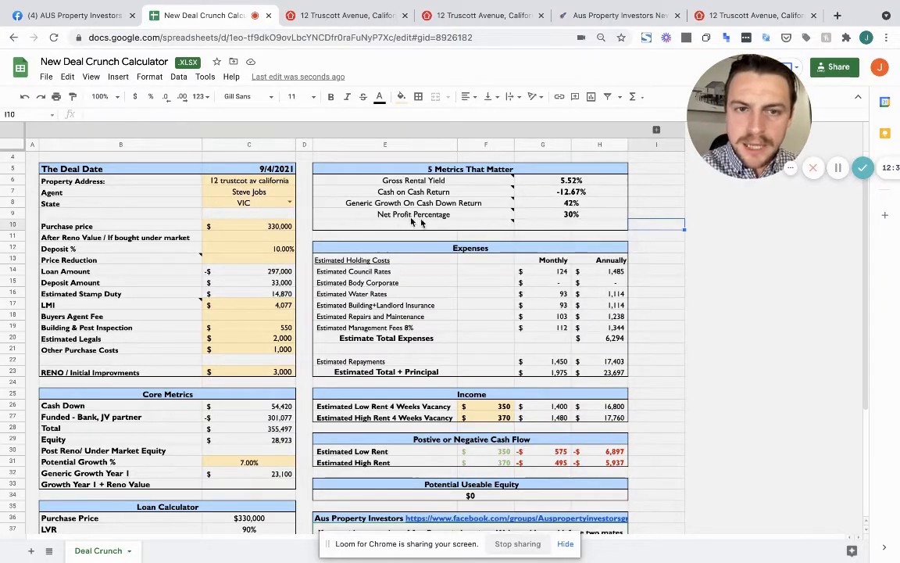
mouse_move(400, 217)
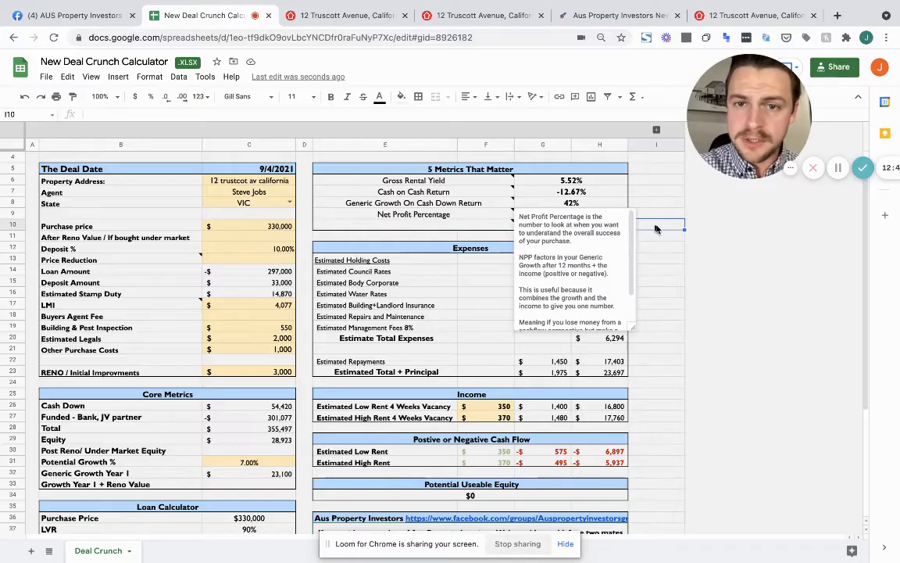
click(683, 233)
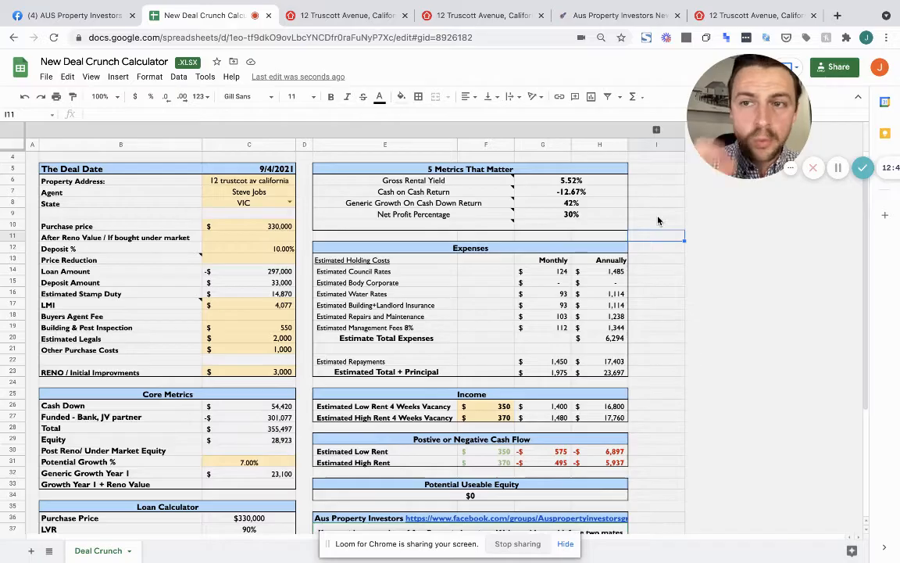
click(608, 185)
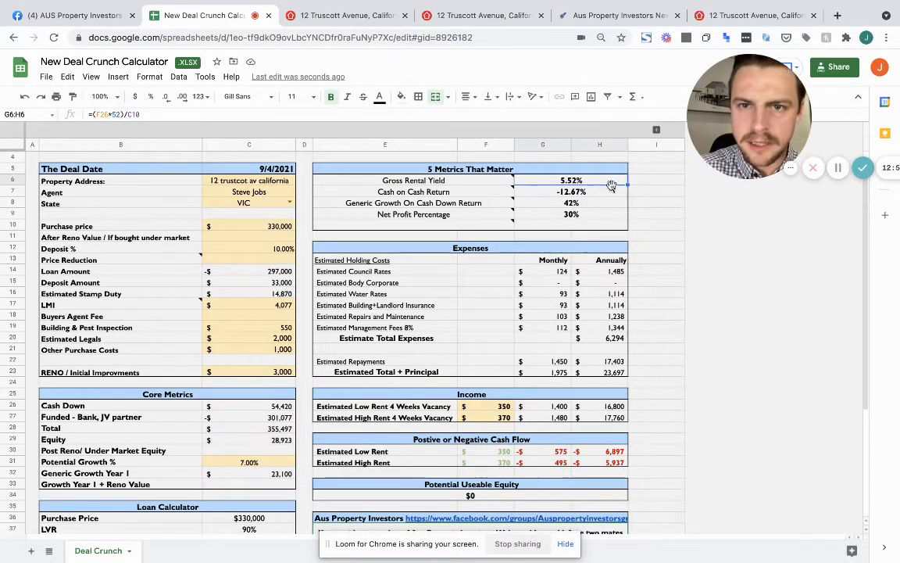
click(651, 196)
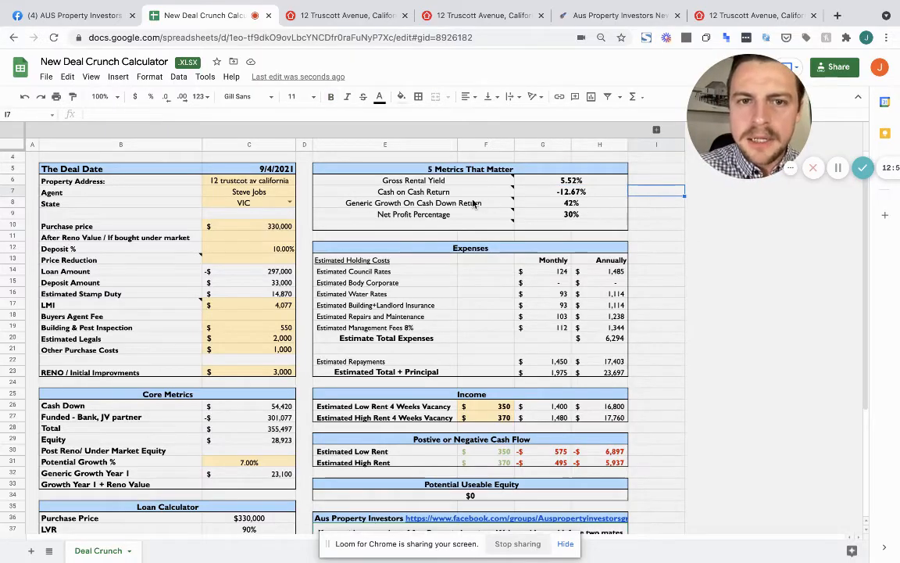
mouse_move(451, 195)
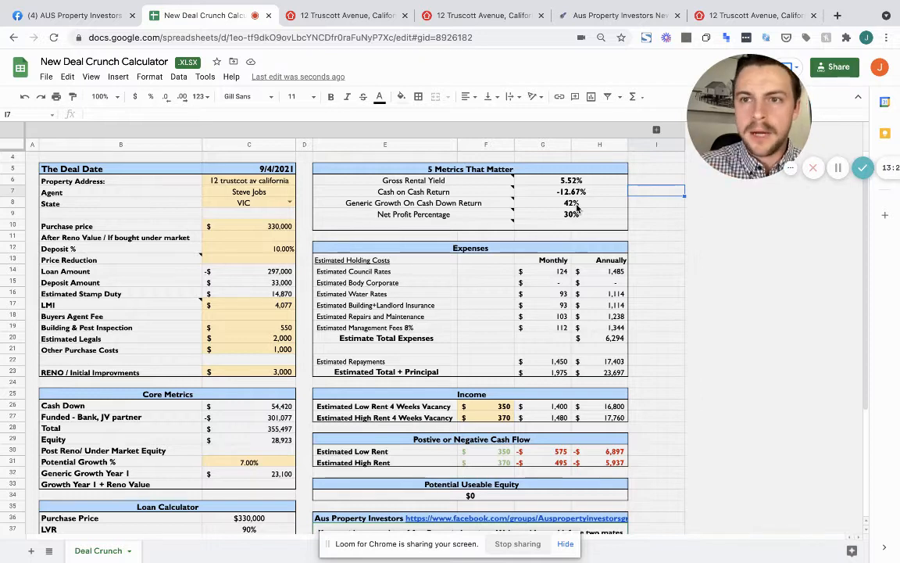
After reviewing the Net Profit Percentage formula, switch the C38 loan product to Interest Only
click(538, 218)
drag(564, 196, 562, 205)
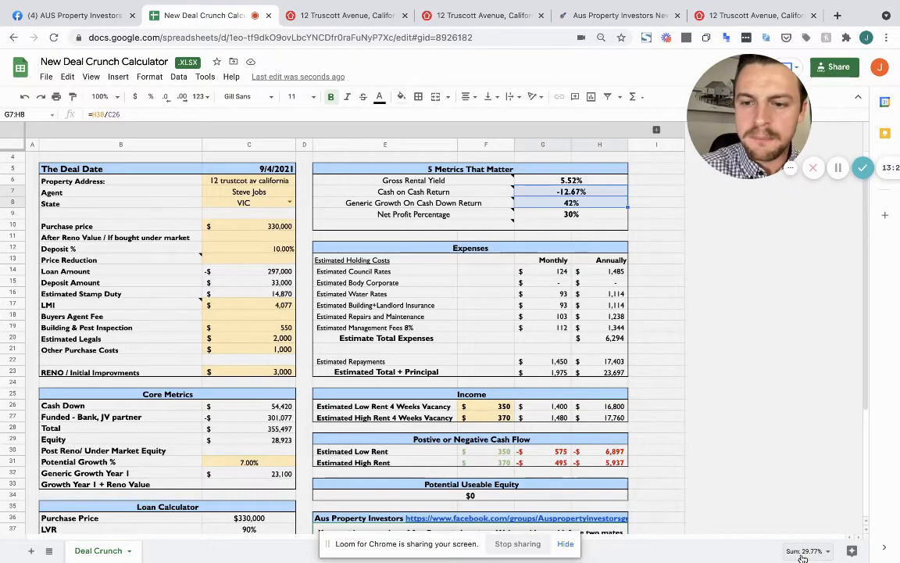
click(578, 219)
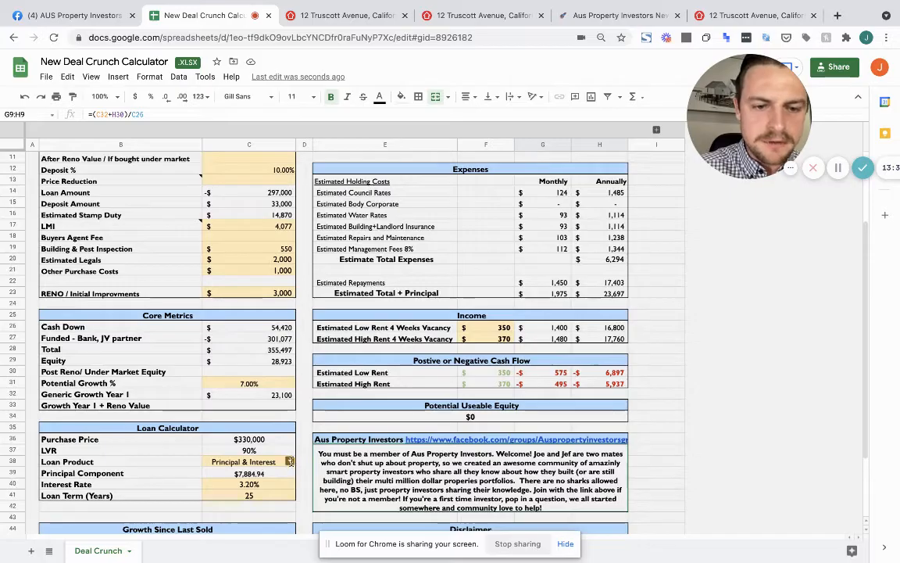
click(288, 462)
click(225, 391)
scroll(648, 252, up, 5)
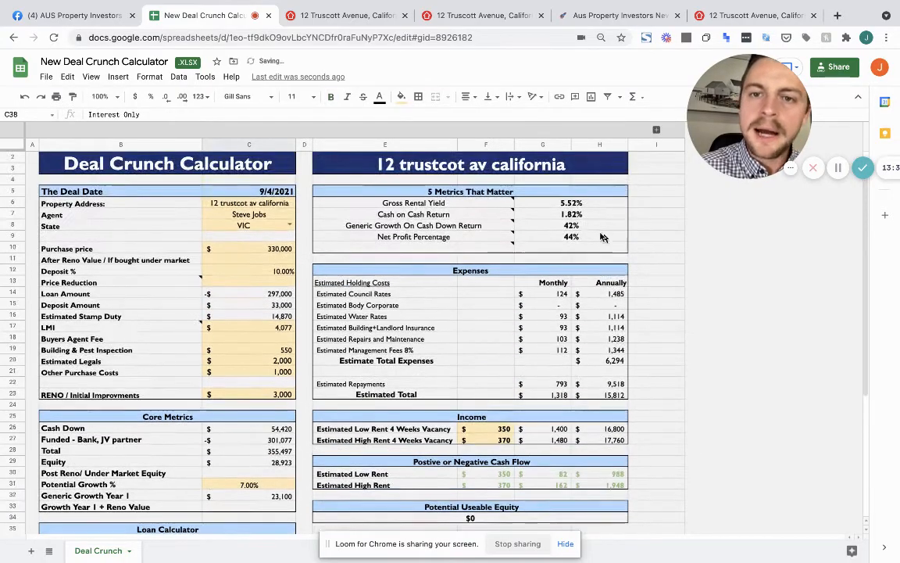
click(578, 243)
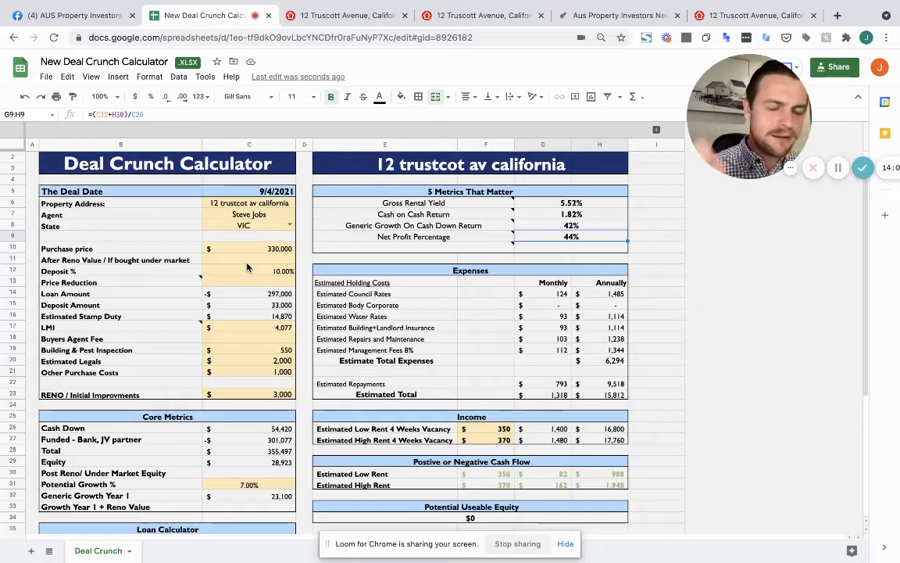
Enter 310,000 as the C10 purchase price, replacing the earlier mistyped entries
click(268, 248)
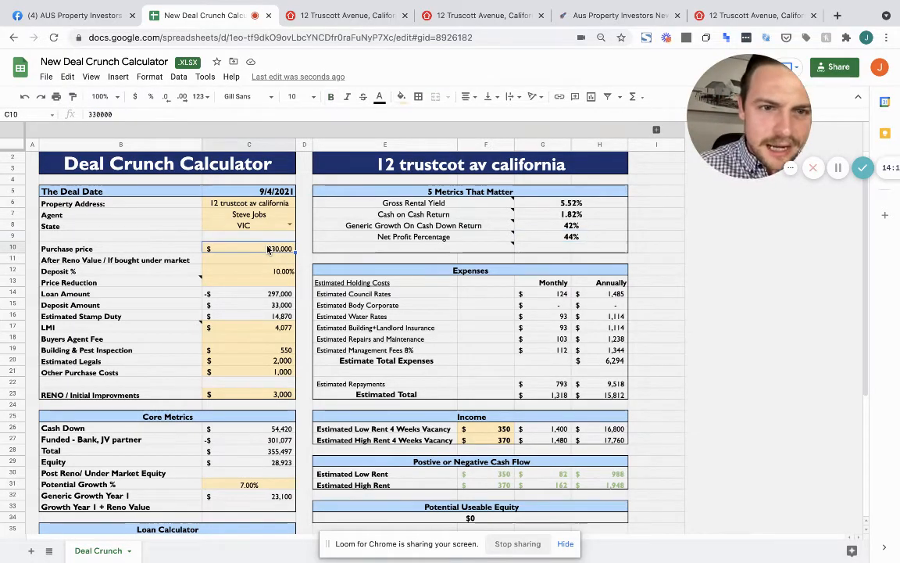
text(28)
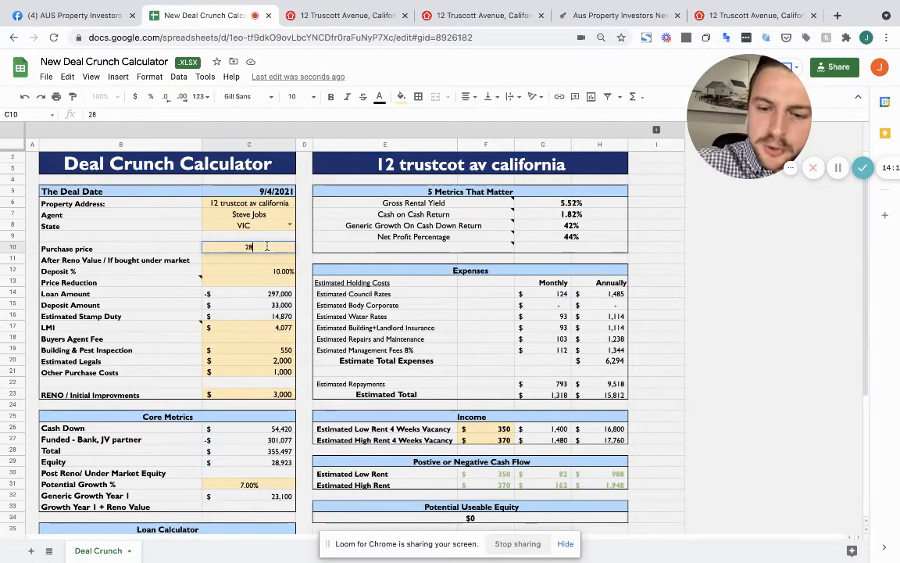
text(0000)
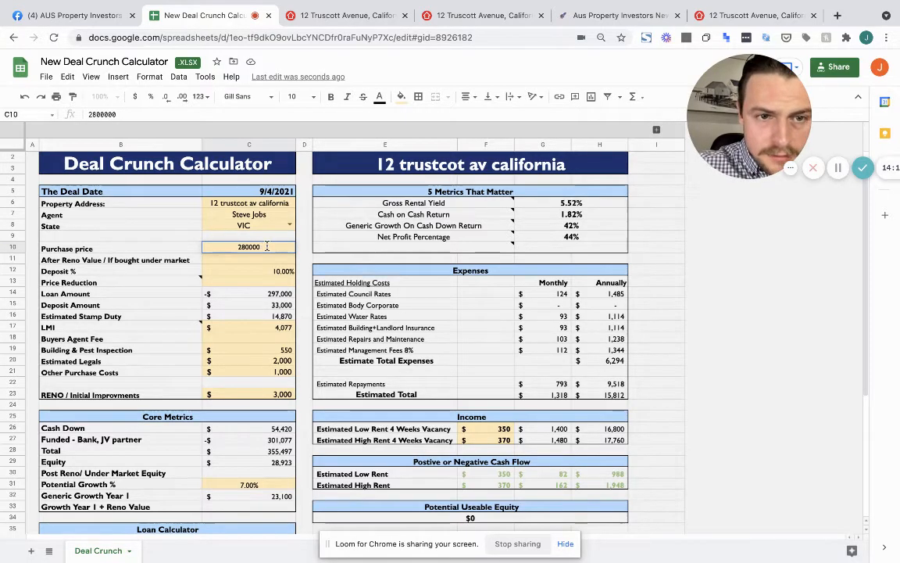
key(BackSpace)
key(BackSpace)
key(BackSpace)
key(BackSpace)
key(BackSpace)
key(BackSpace)
text(31)
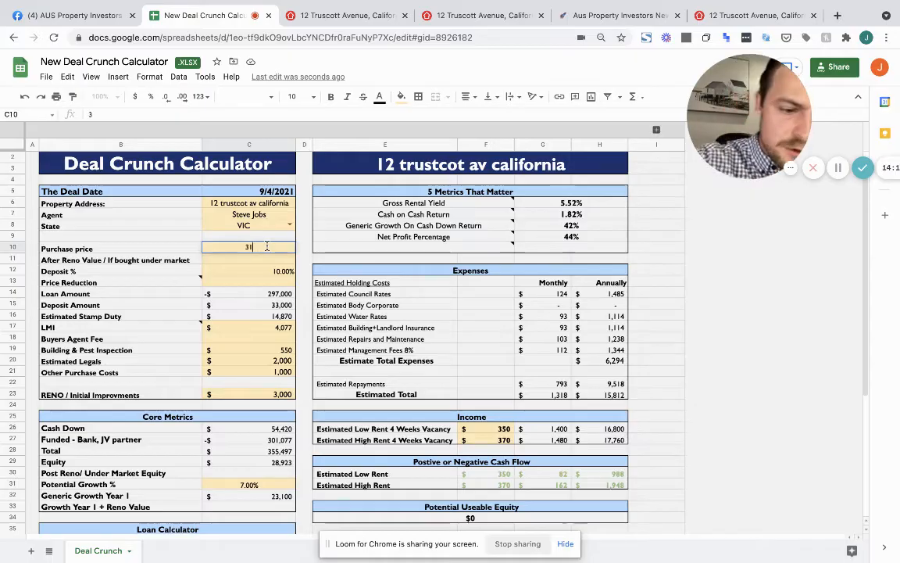
text(00000)
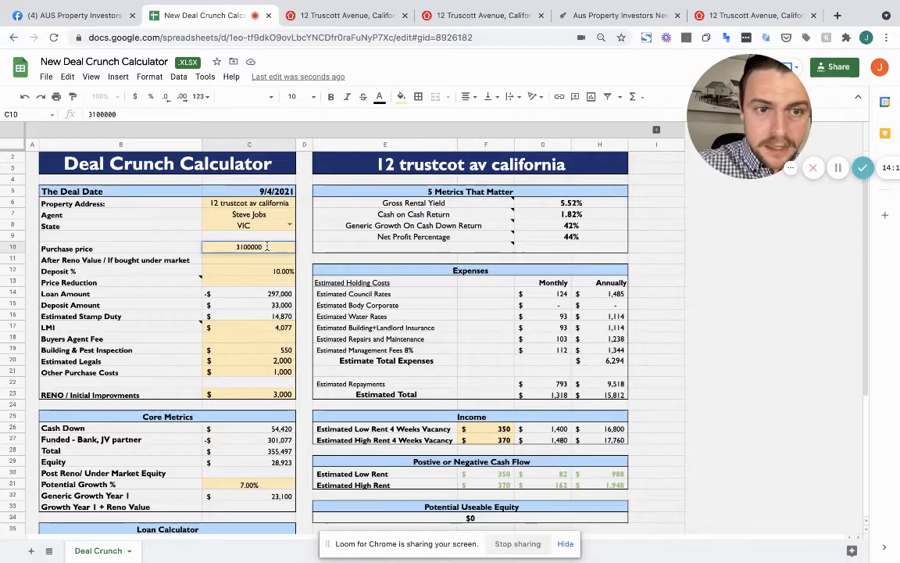
key(Return)
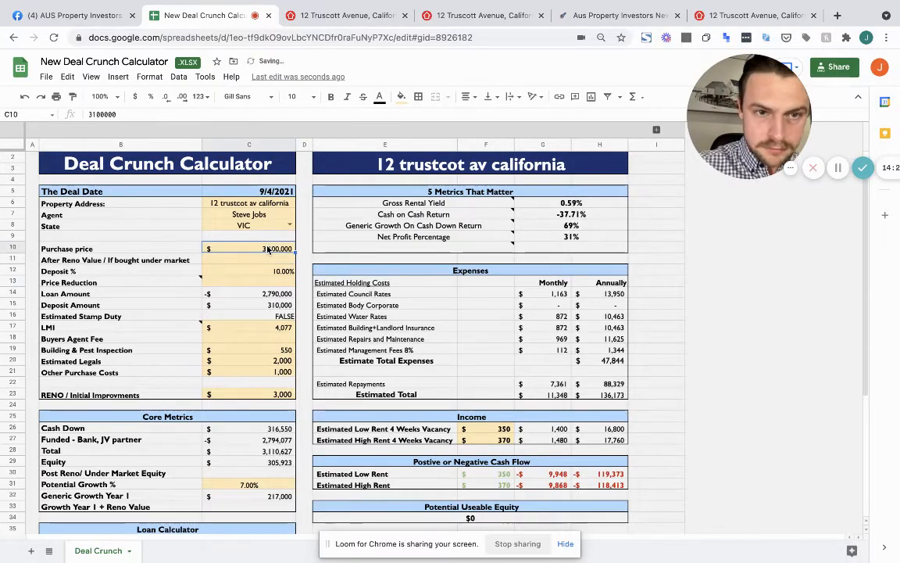
double_click(267, 248)
text(0)
key(Return)
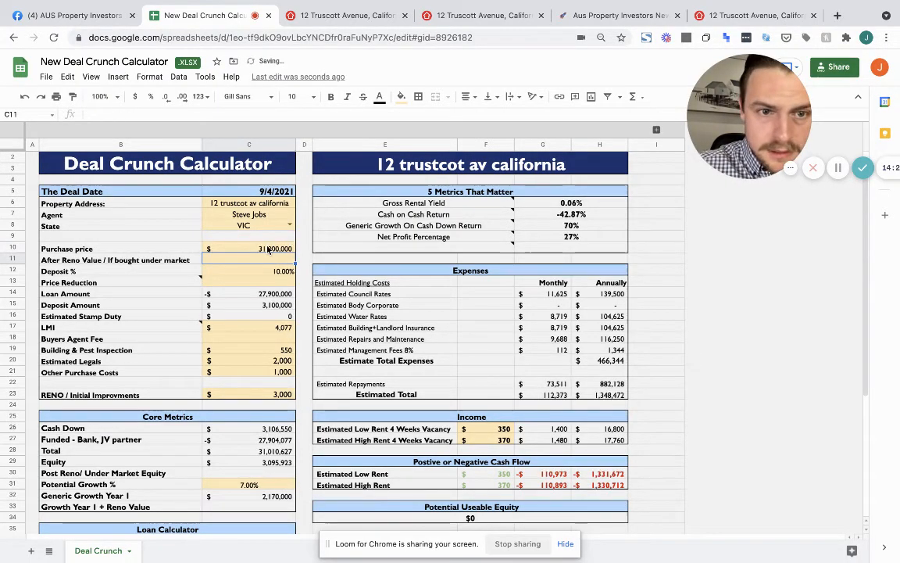
click(268, 249)
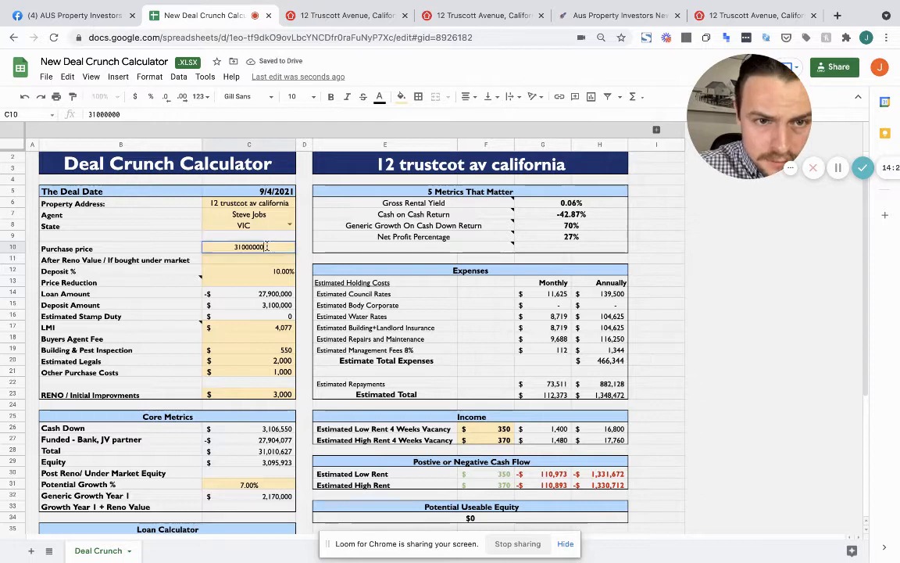
double_click(268, 249)
text(0)
key(Return)
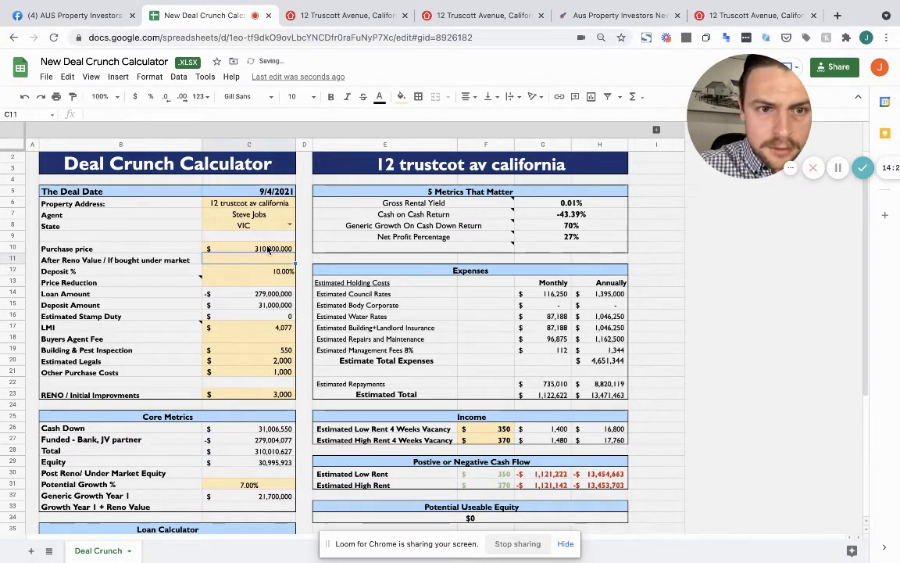
click(268, 249)
text(31)
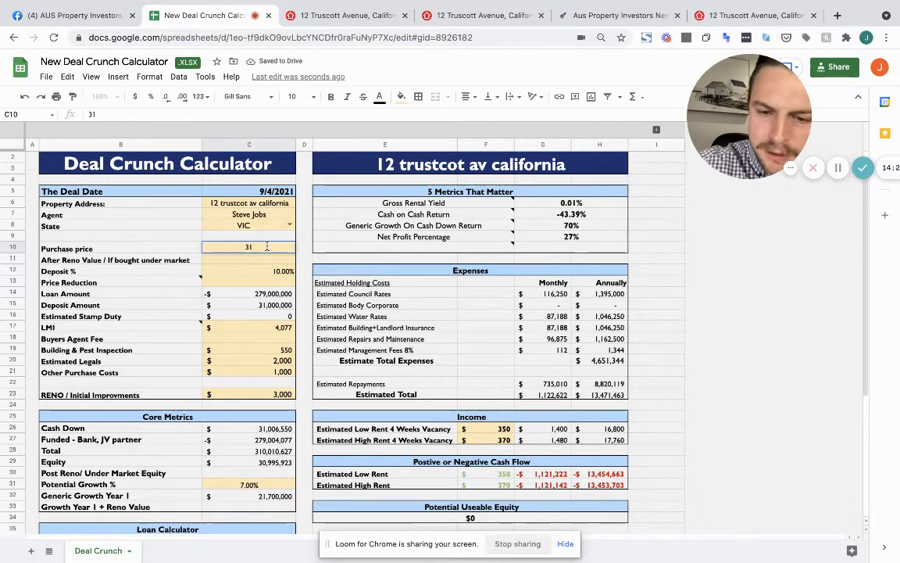
text(0,000000)
key(Return)
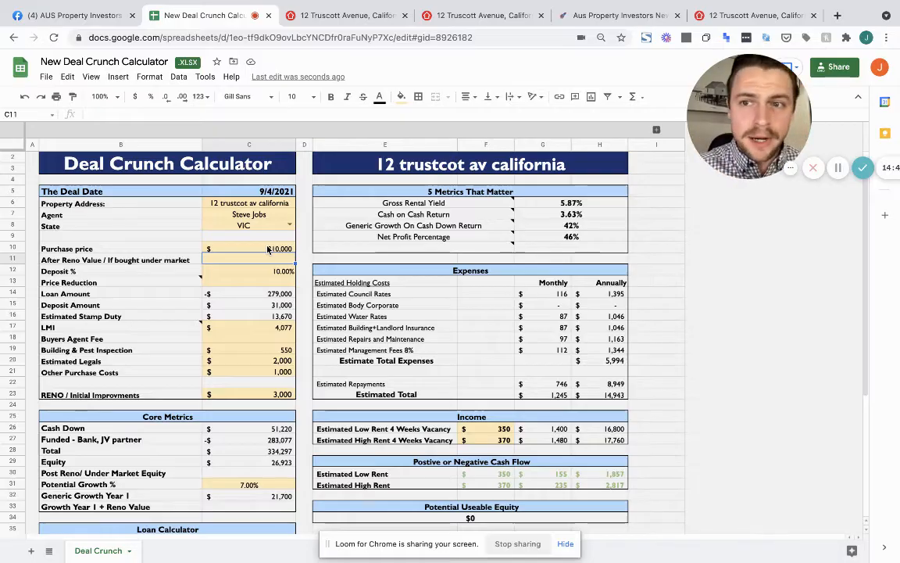
Enter 369,000 as the C11 After Reno Value, then delete it so the cell is blank
text(36)
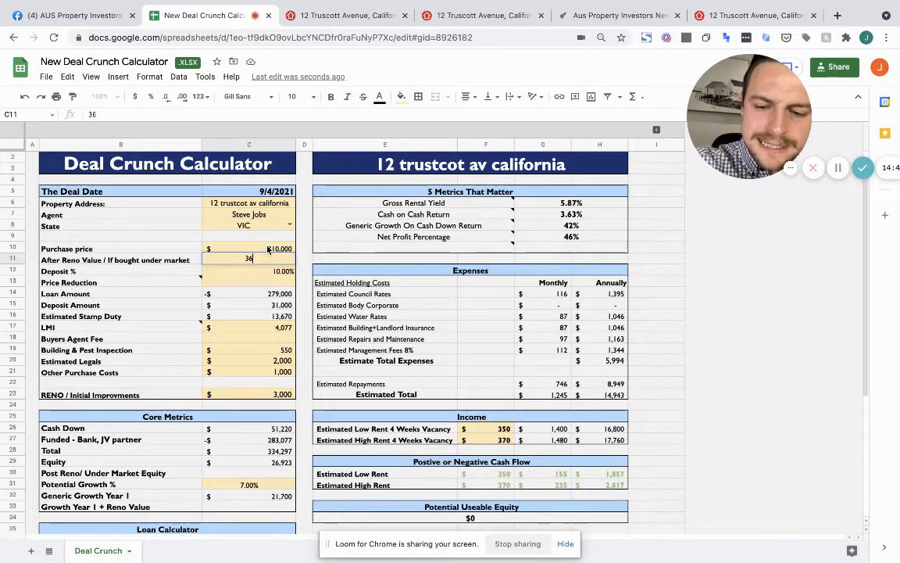
text(9000)
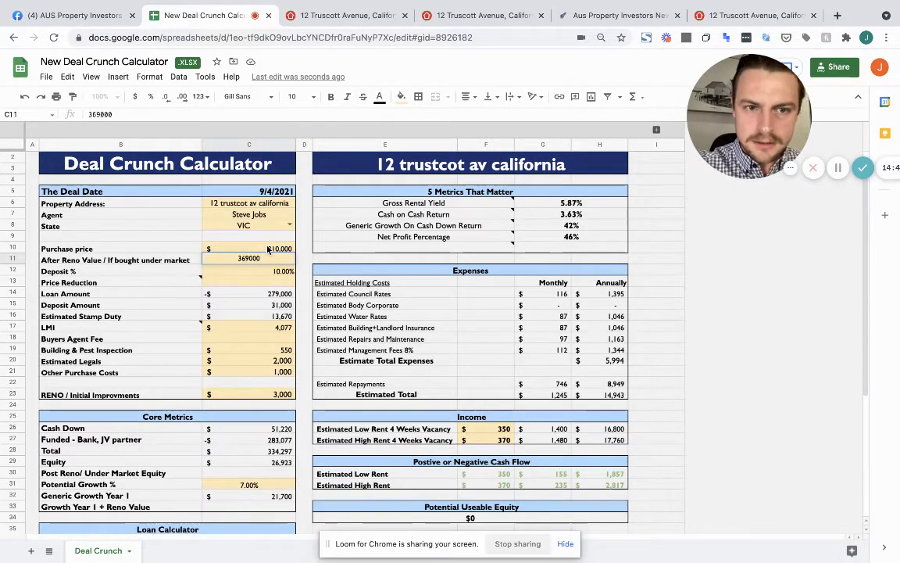
key(Return)
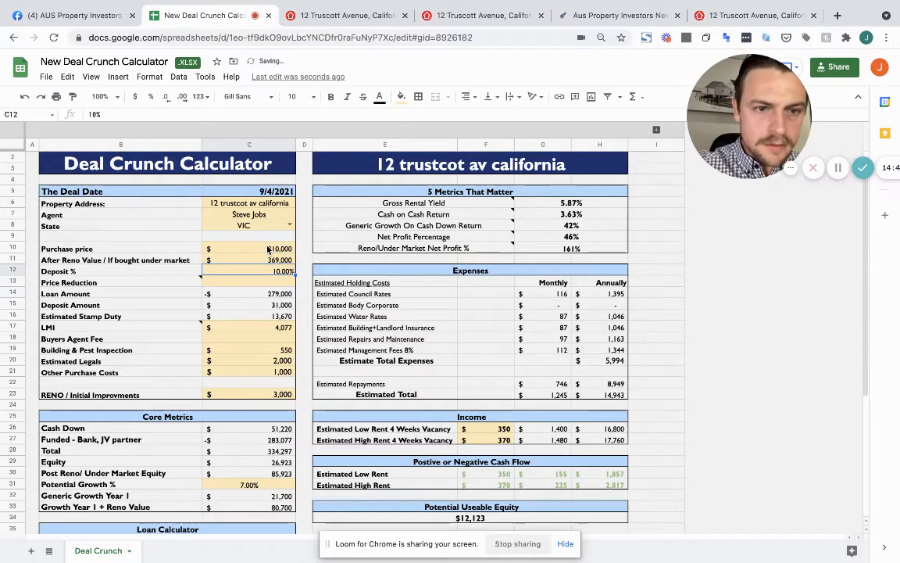
key(Up)
key(Delete)
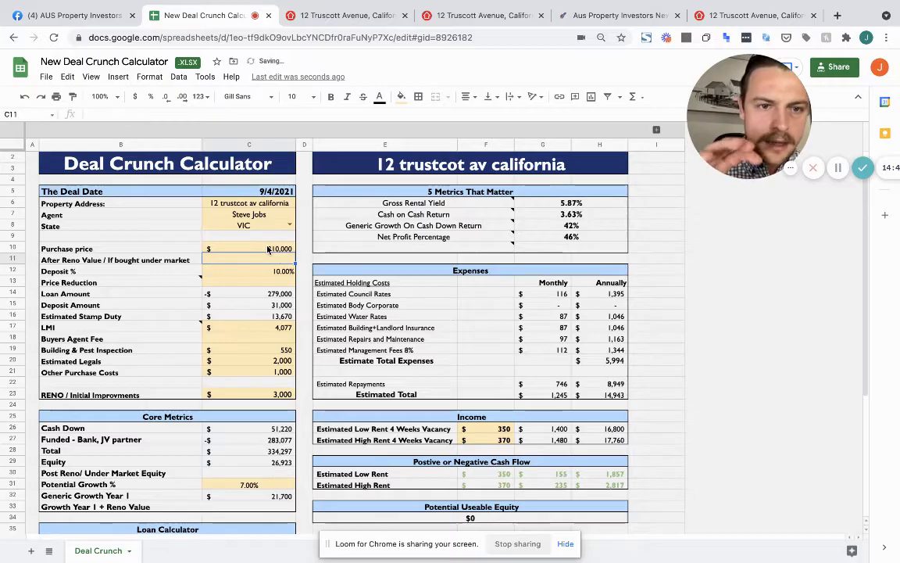
click(261, 284)
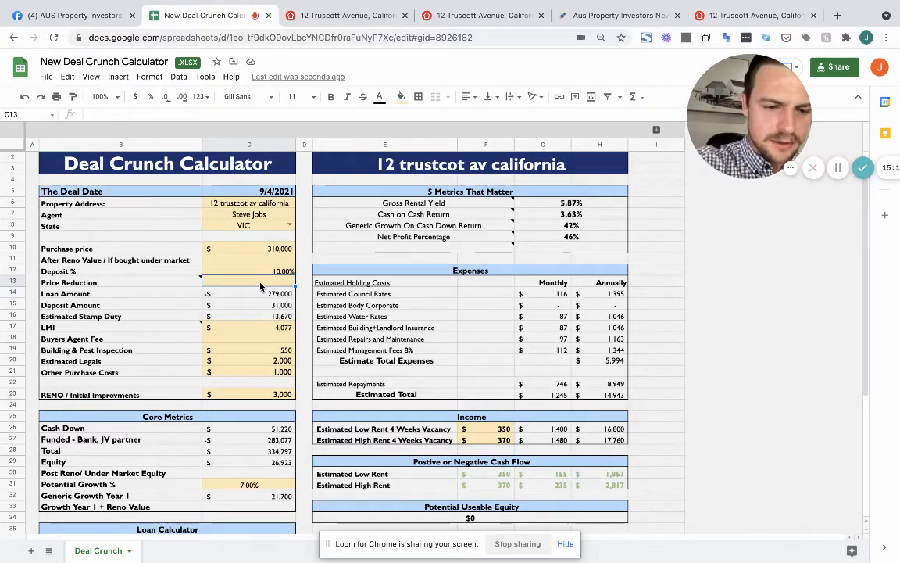
Set the C13 Price Reduction to 30,000
text(30,0)
text(0)
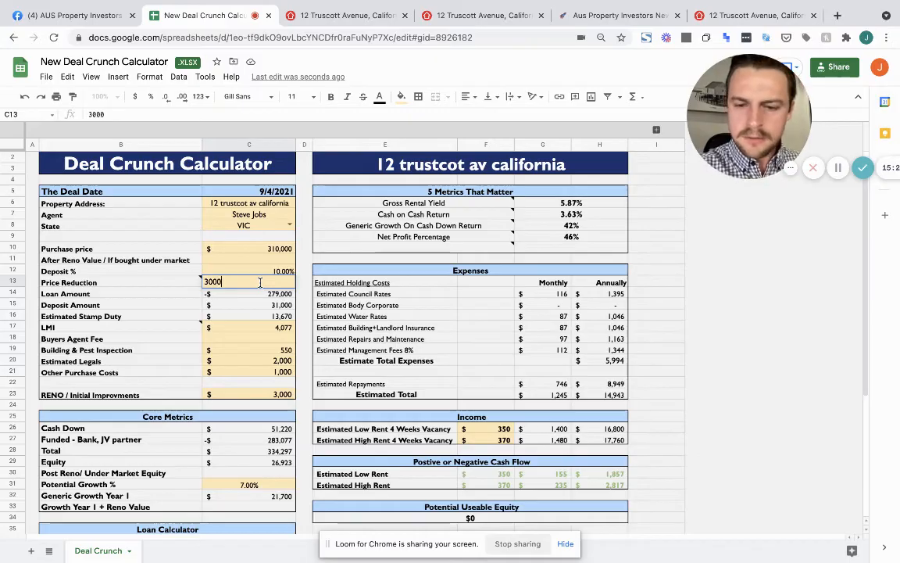
text(0)
key(Return)
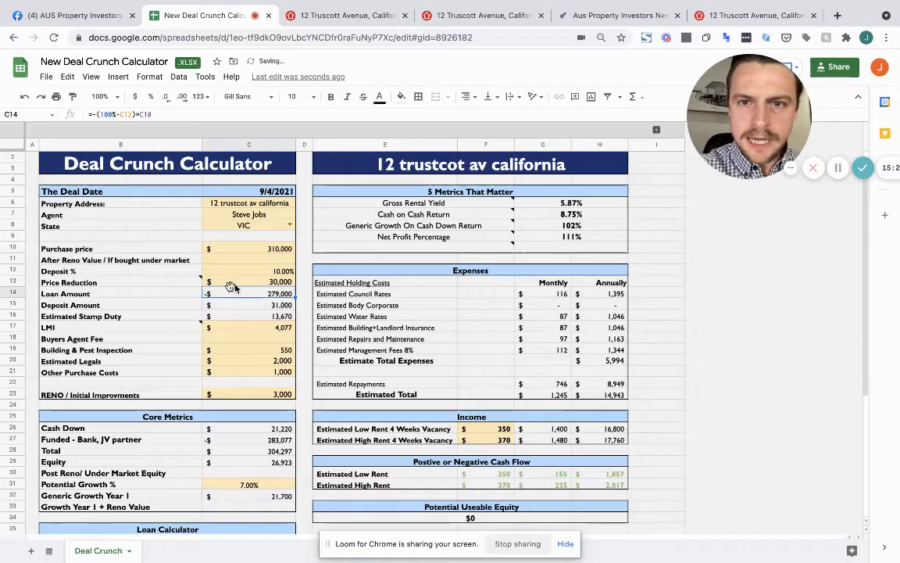
click(234, 283)
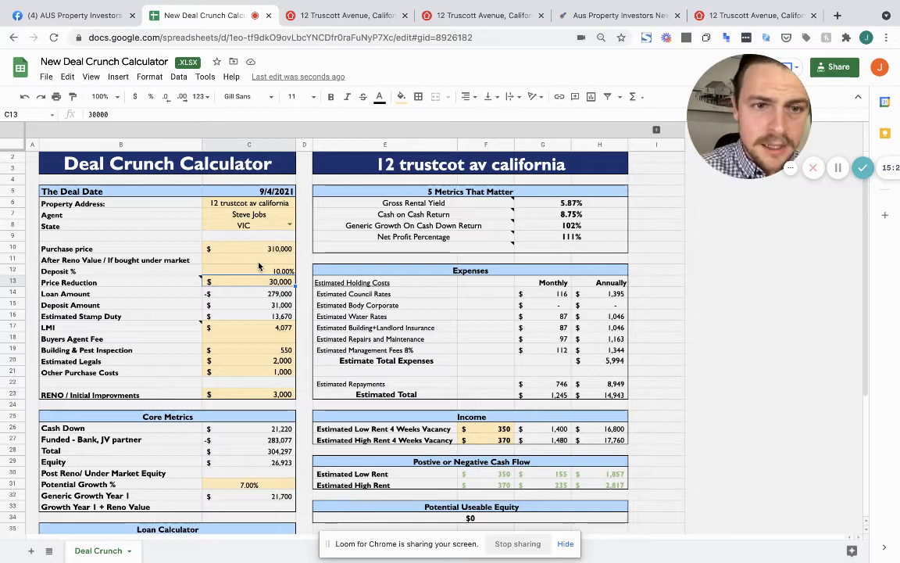
Enter 369,000 as the C11 After Reno Value and check the Cash Down calculation
click(259, 264)
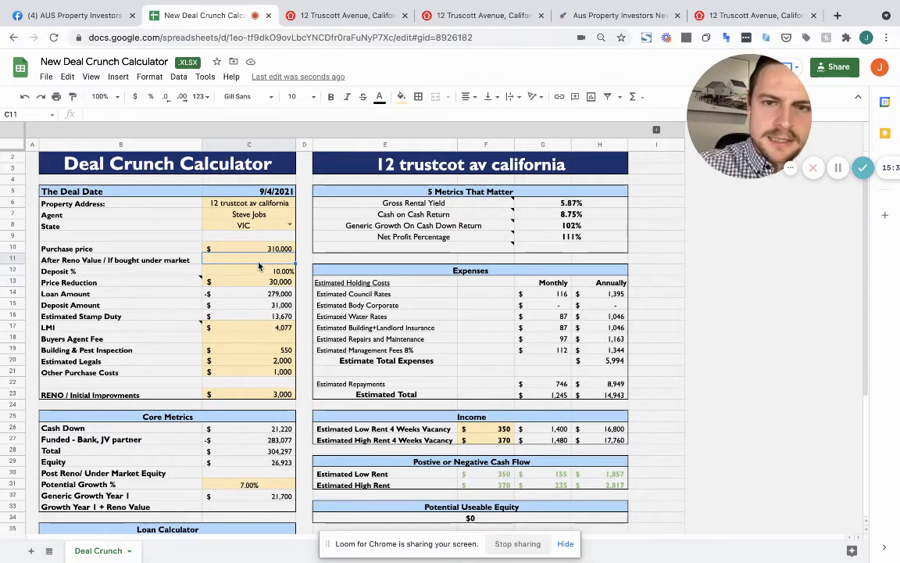
click(412, 248)
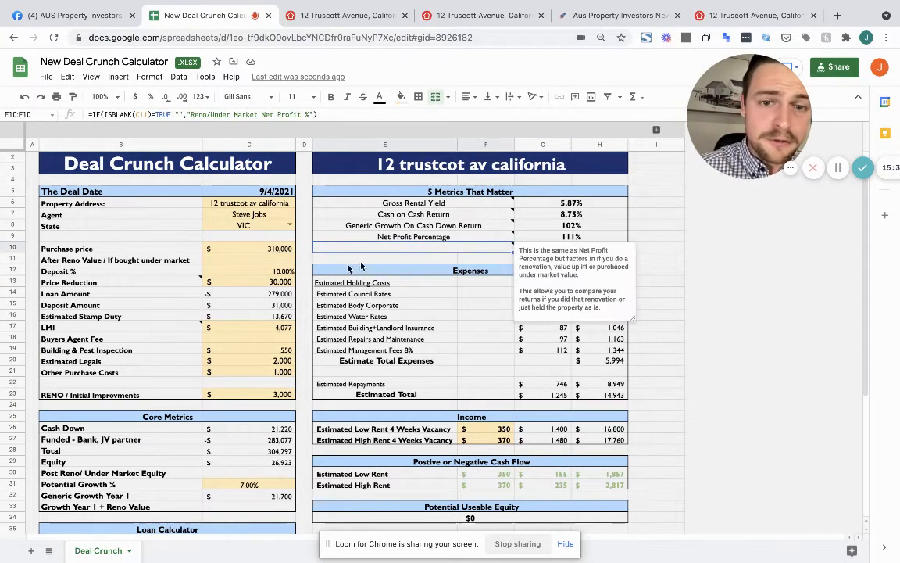
click(260, 264)
text(3)
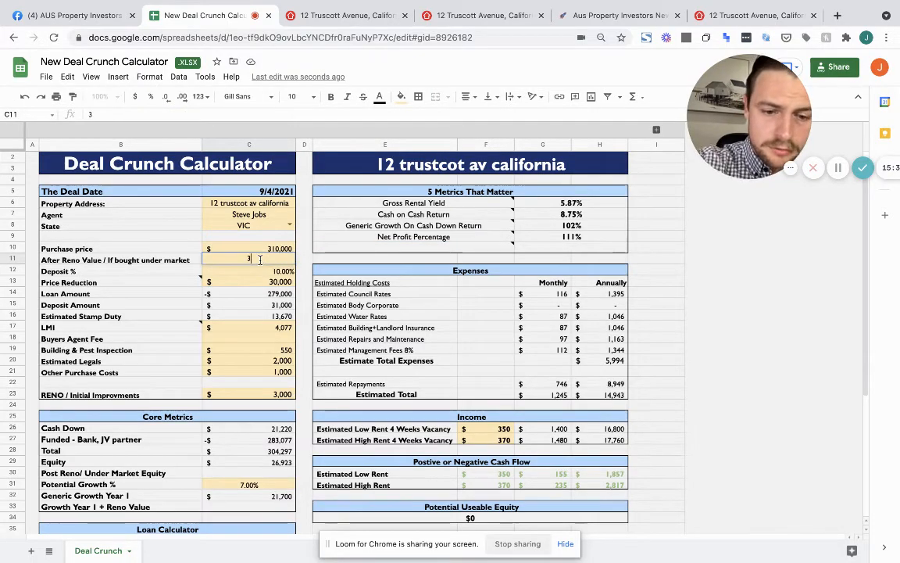
text(6)
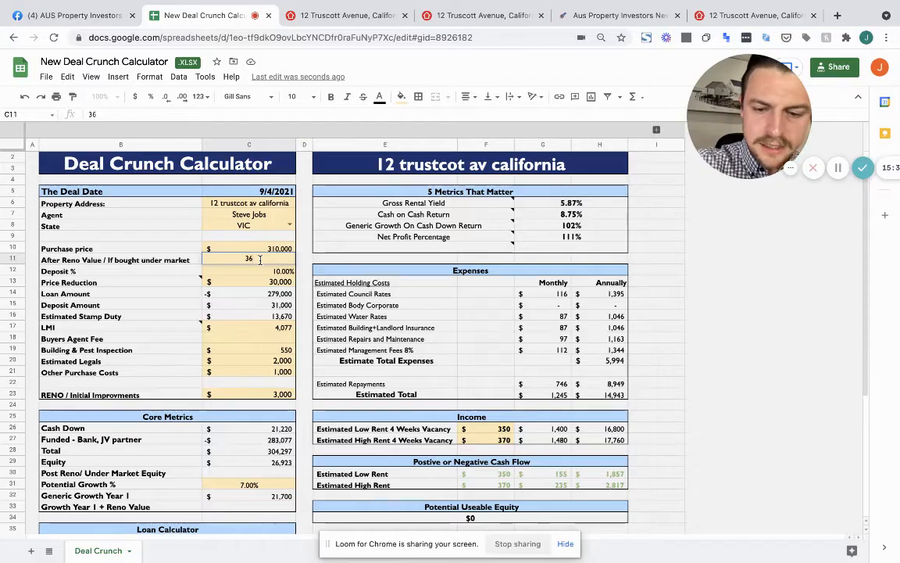
text(9,0000)
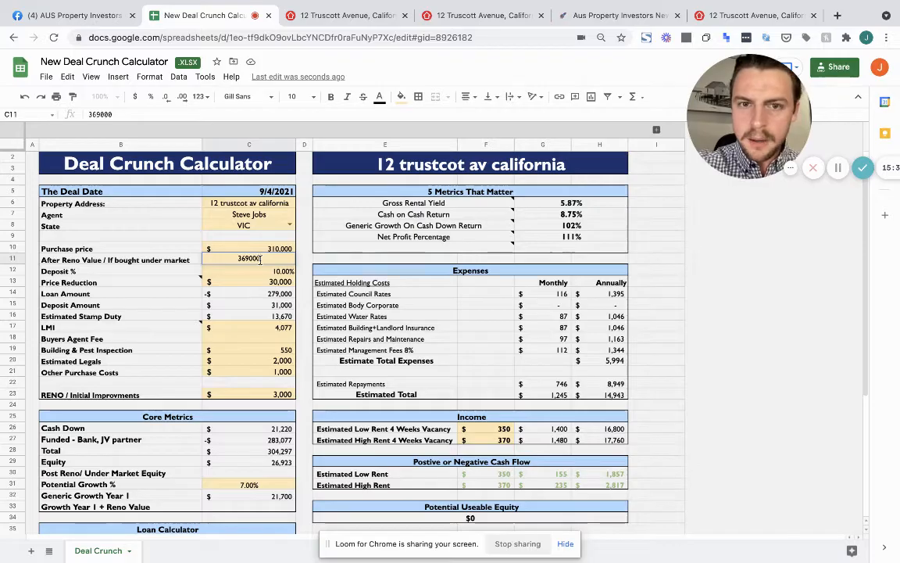
key(Return)
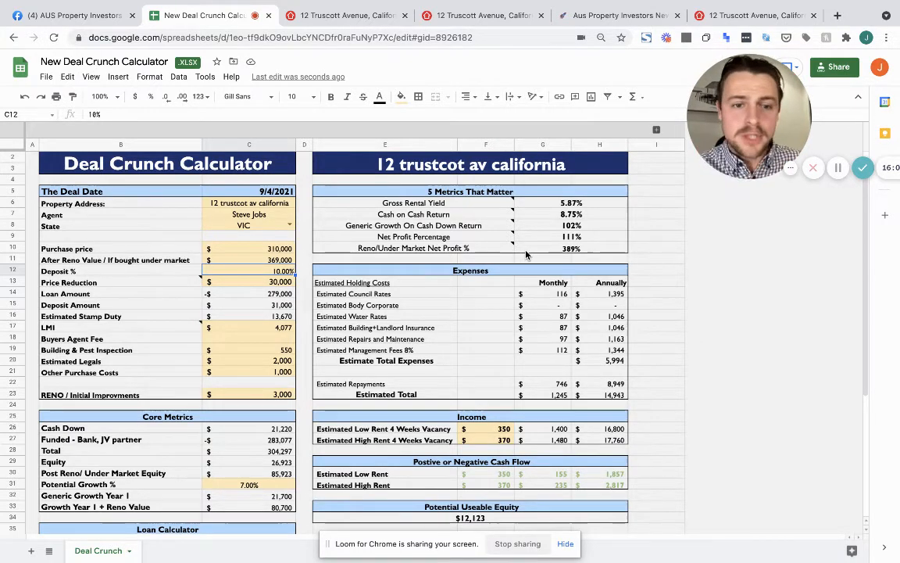
click(249, 429)
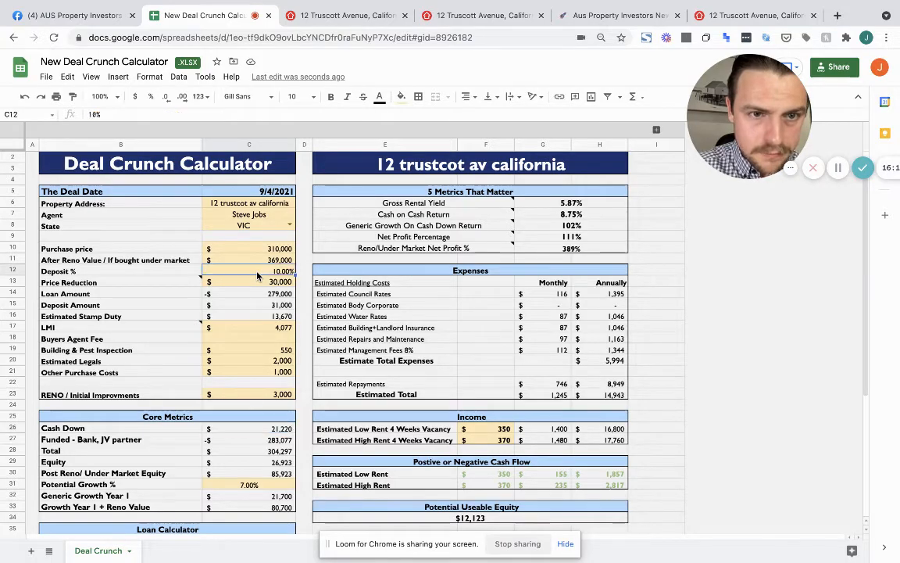
click(268, 396)
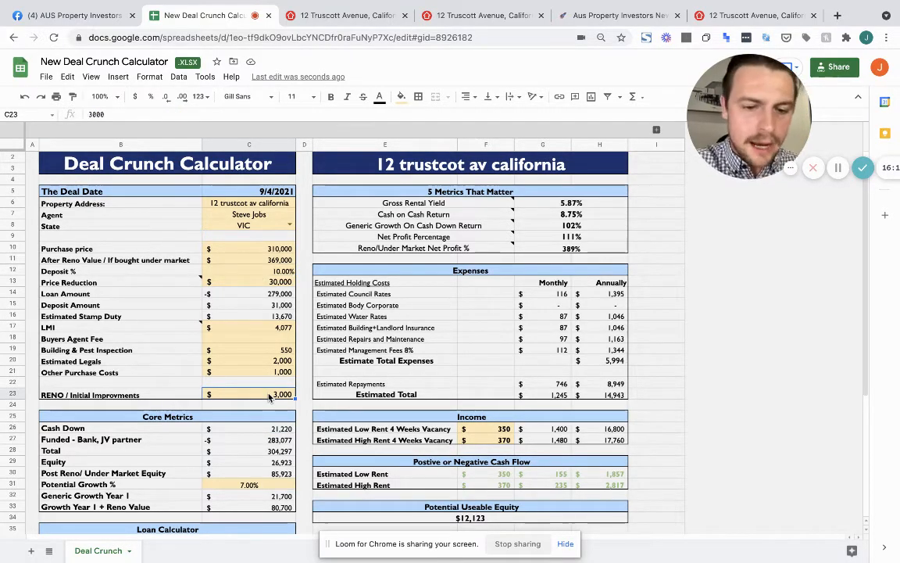
Enter a 30,000 renovation cost in C23 and 4,800 Other Purchase Costs in C21
text(30,000)
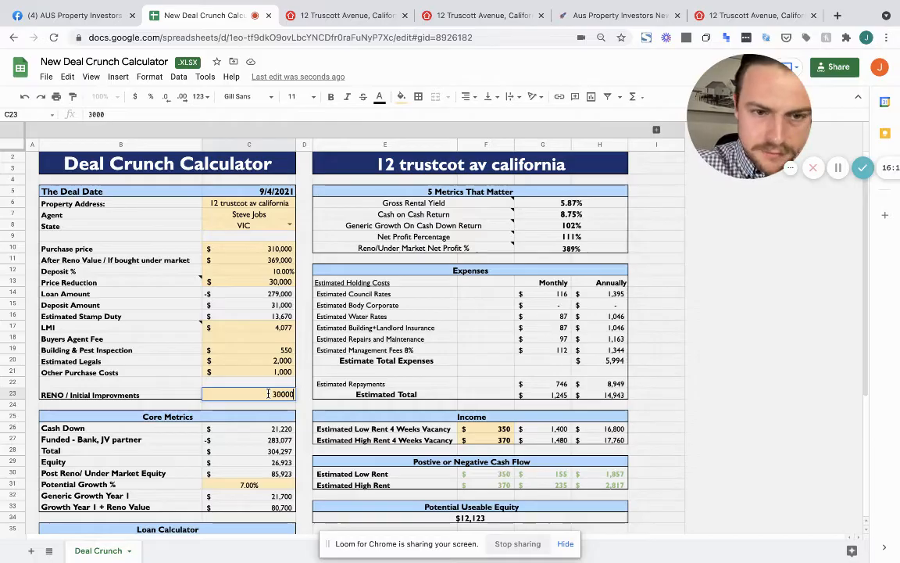
key(Return)
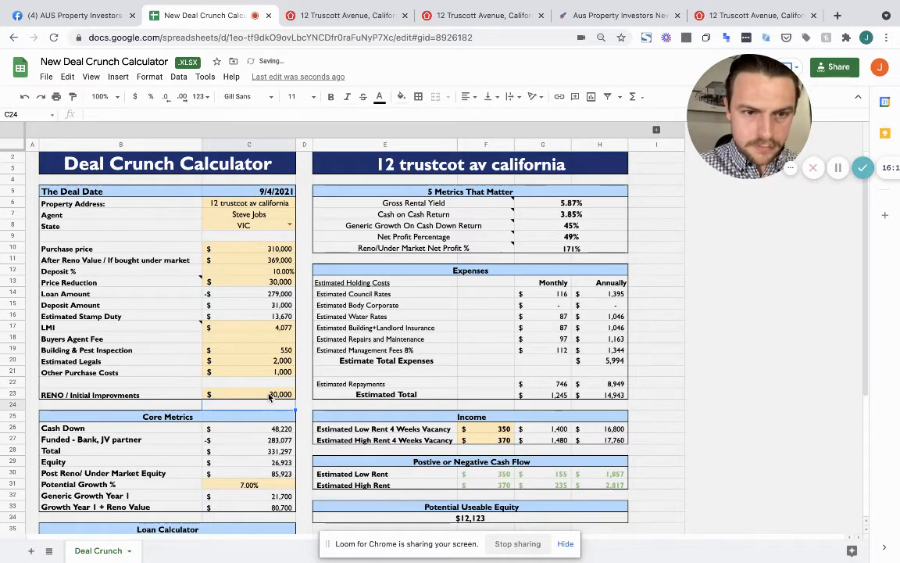
key(Up)
key(Up)
key(Up)
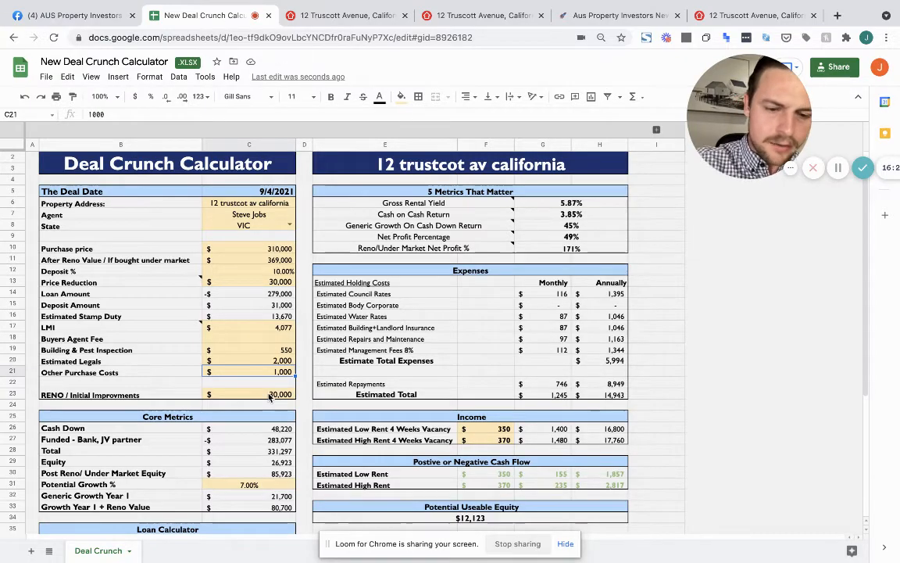
text(4000)
key(Return)
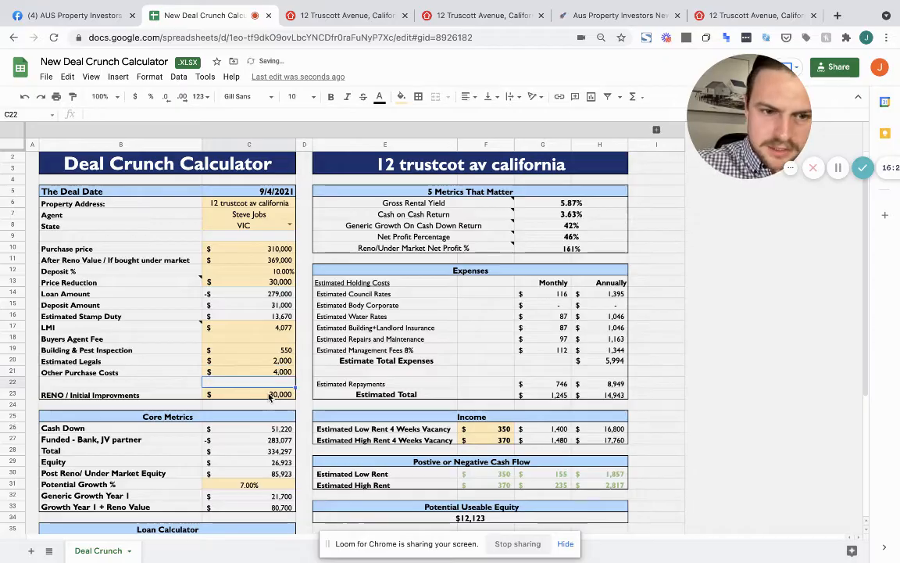
key(Up)
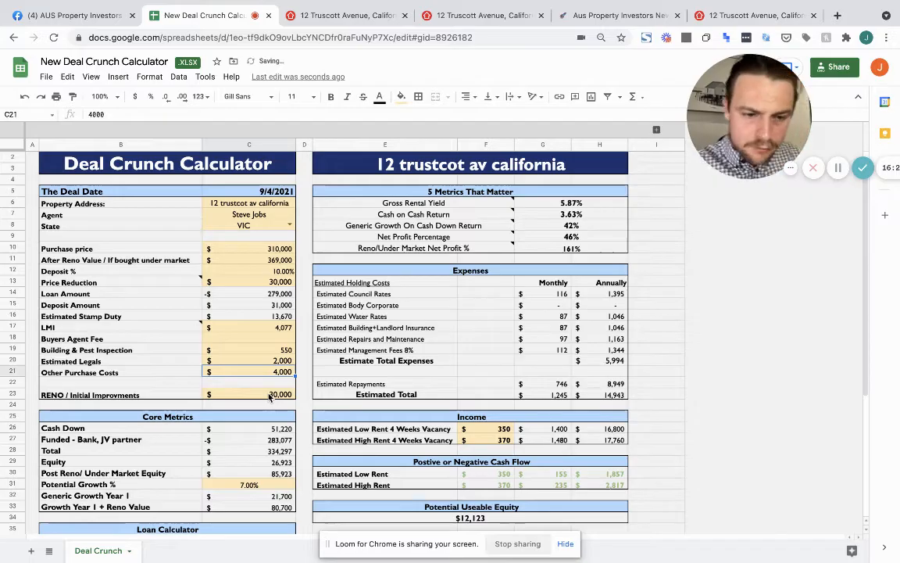
text(4,80)
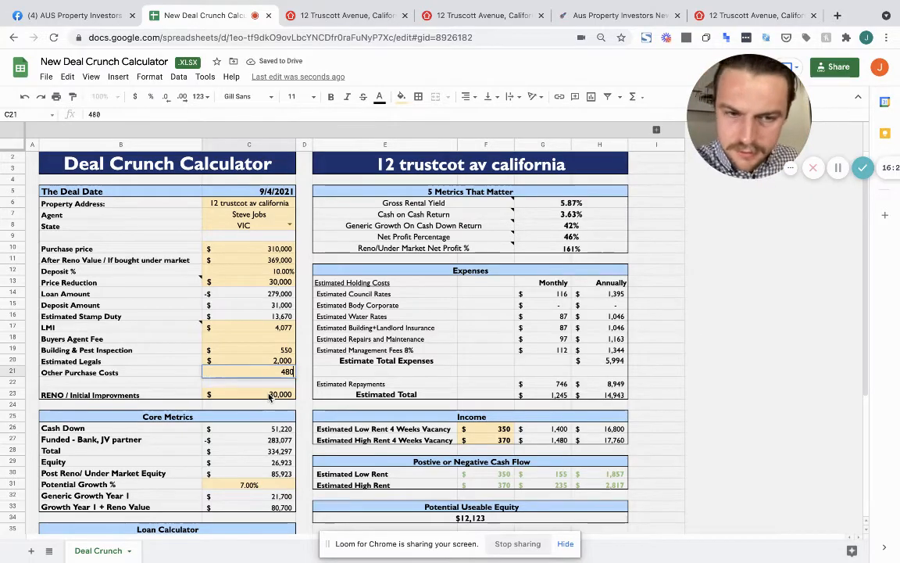
text(0)
key(Return)
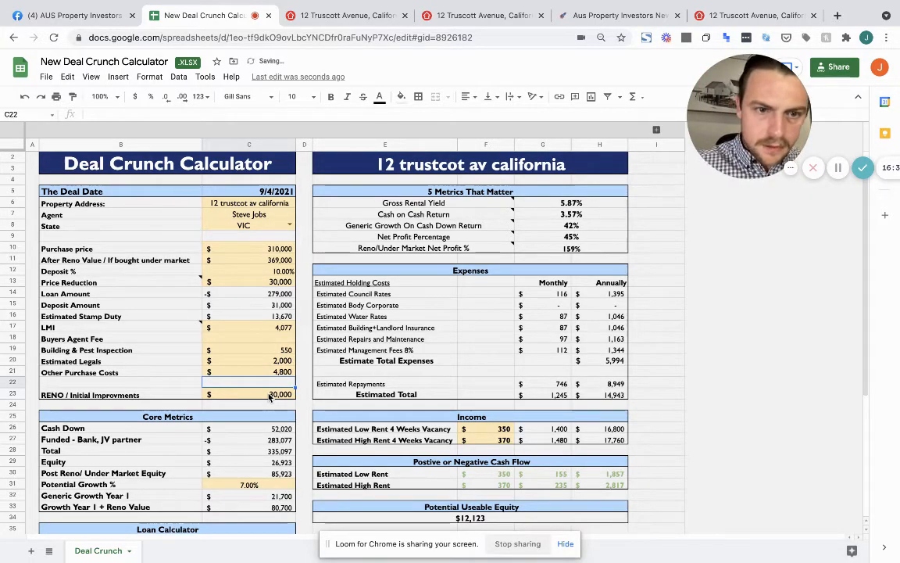
click(270, 396)
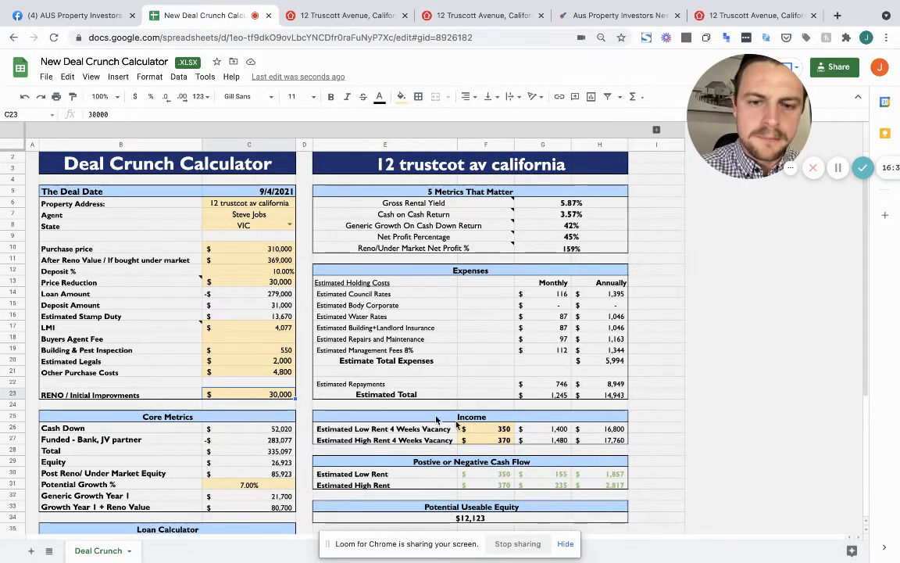
Change the F26 low weekly rent to 300 and view the Reno/Under Market Net Profit formula
click(495, 430)
text(300)
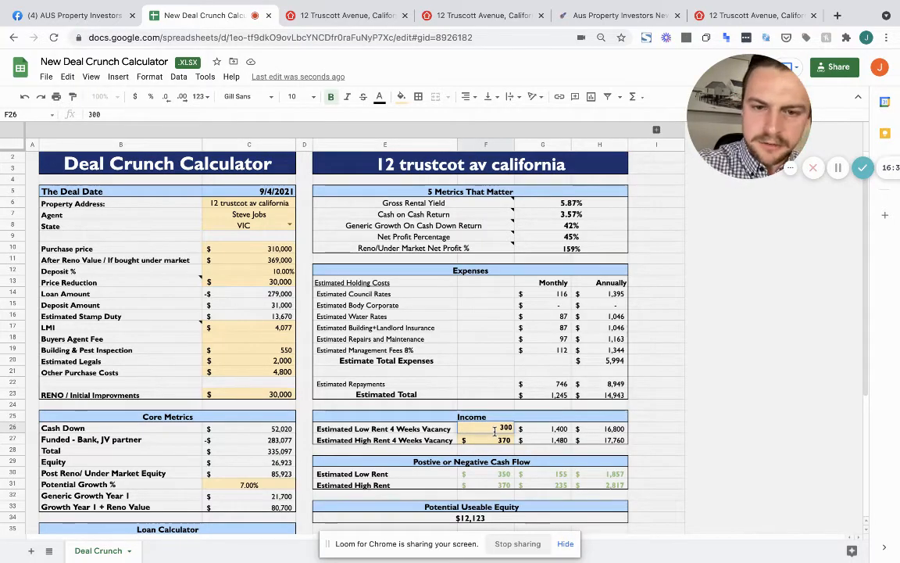
key(Return)
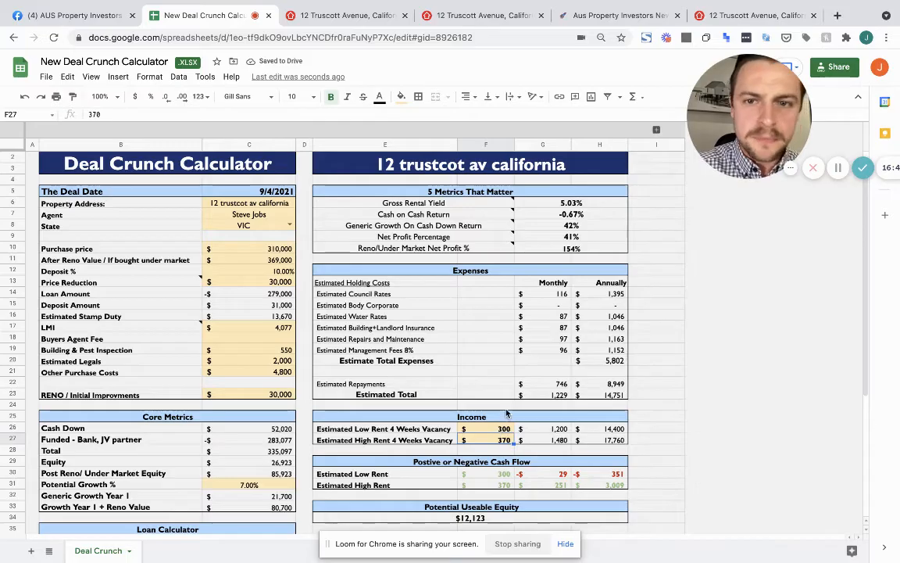
click(579, 250)
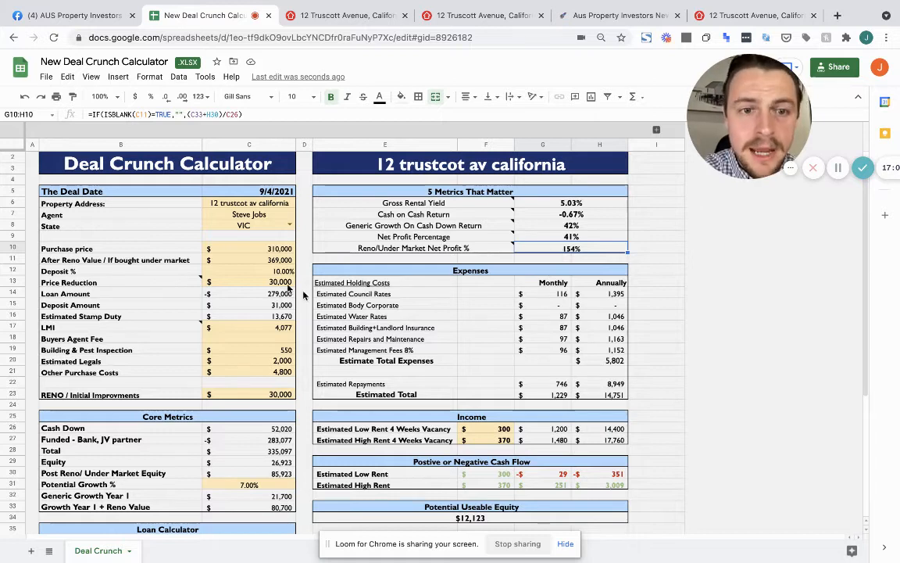
click(247, 261)
text(4)
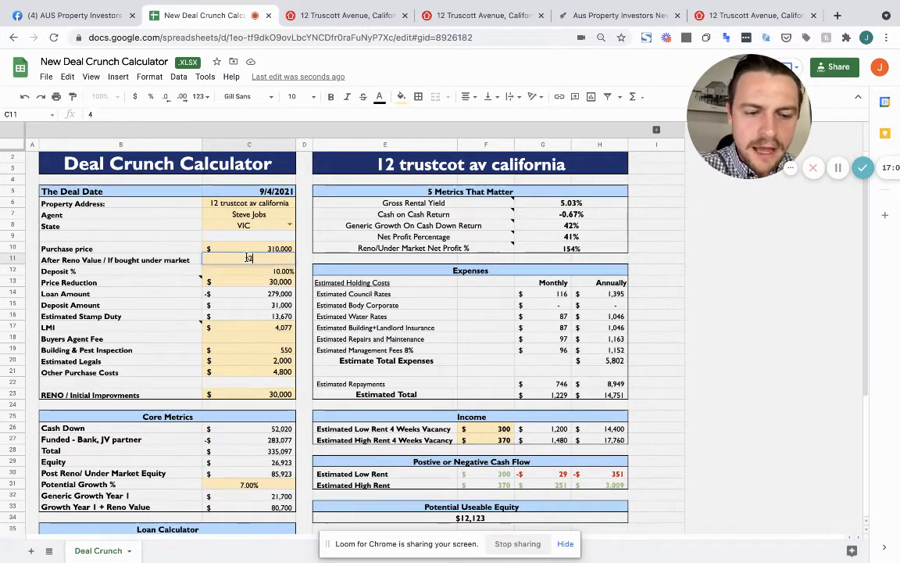
text(20000)
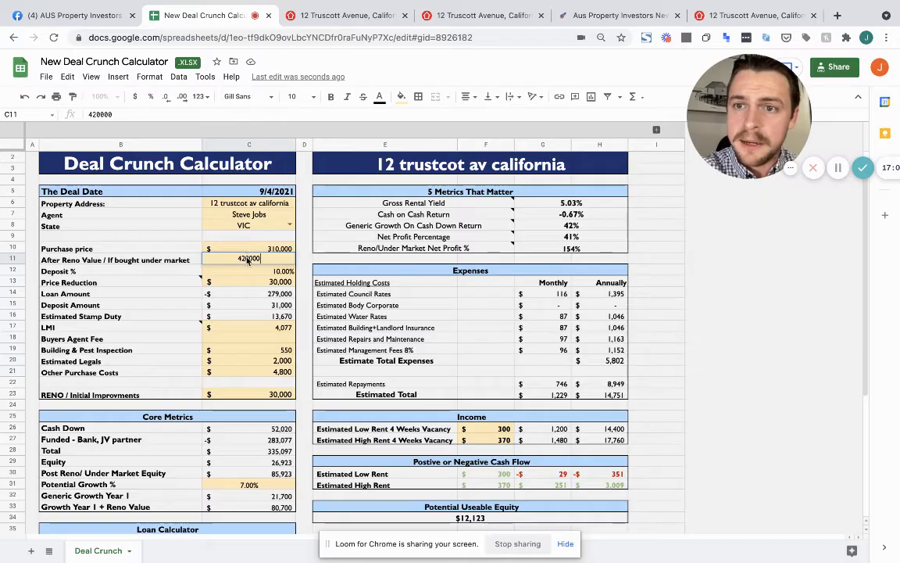
key(Return)
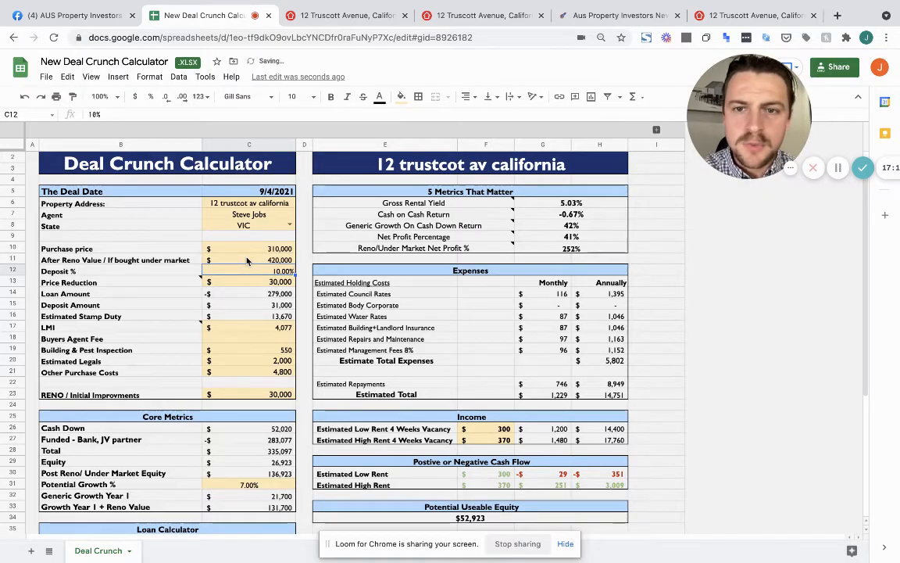
click(557, 251)
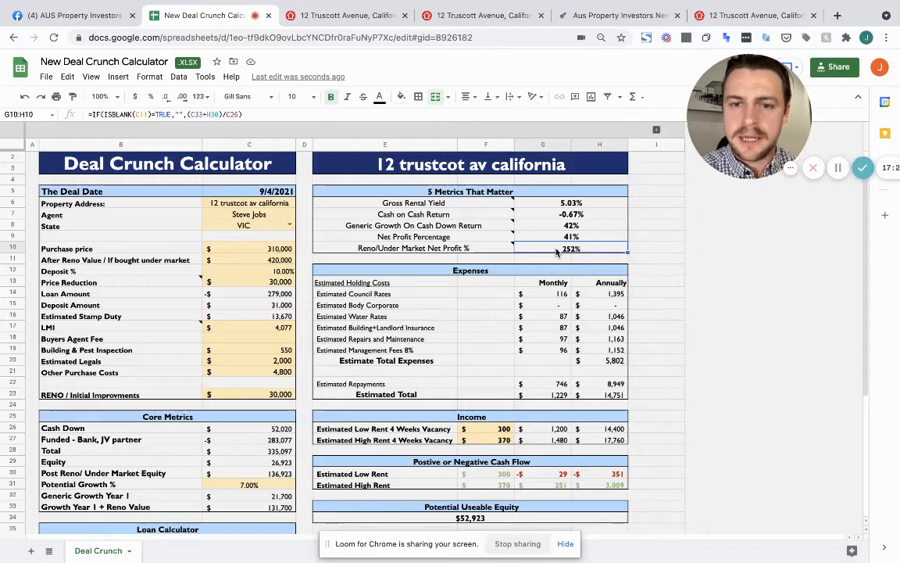
scroll(556, 250, down, 3)
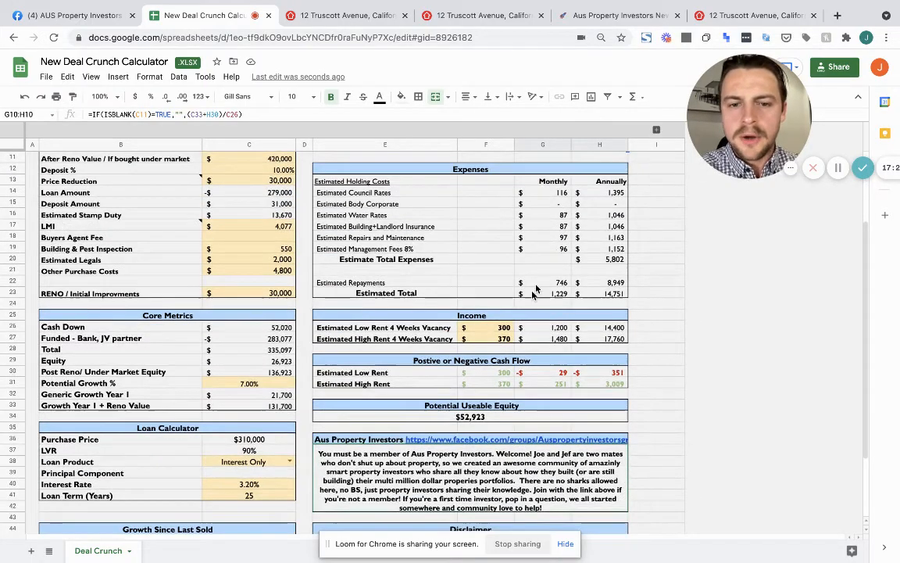
click(489, 421)
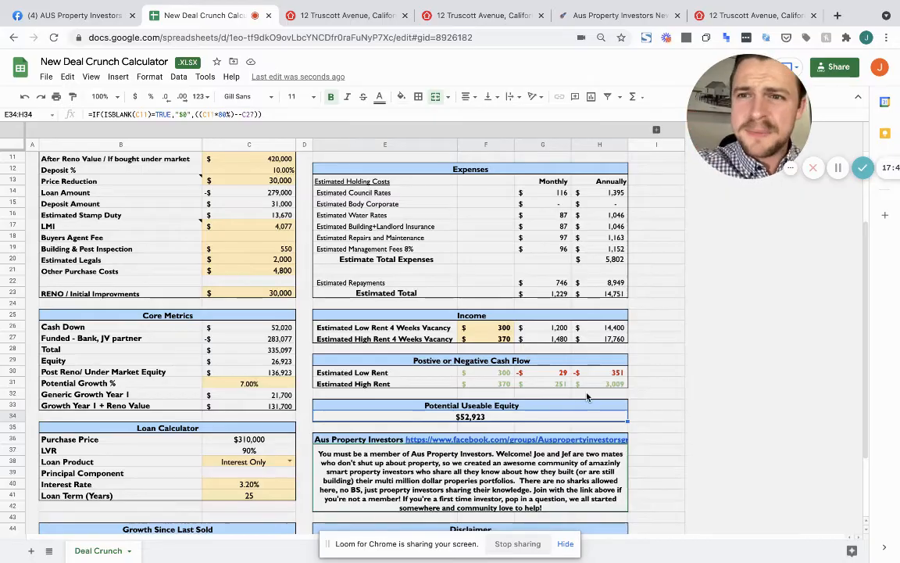
click(558, 372)
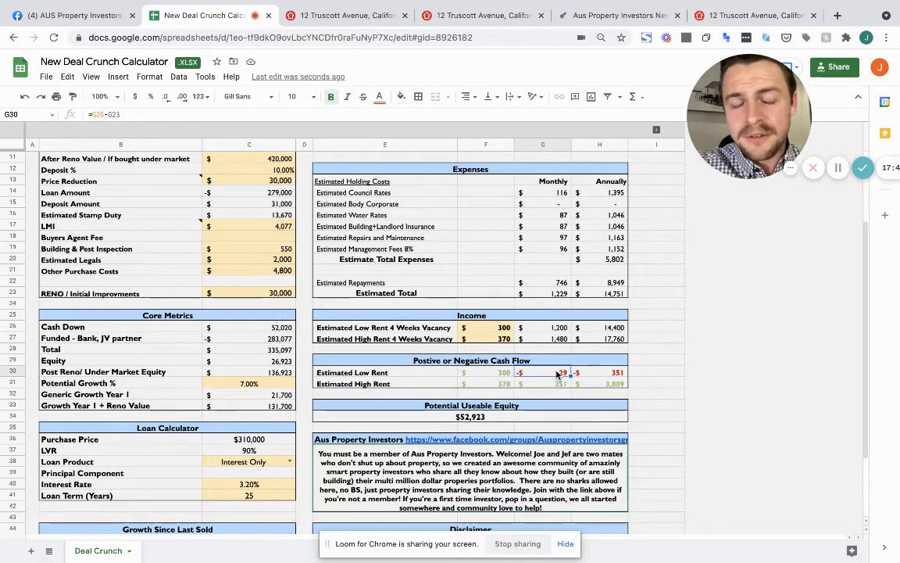
click(532, 420)
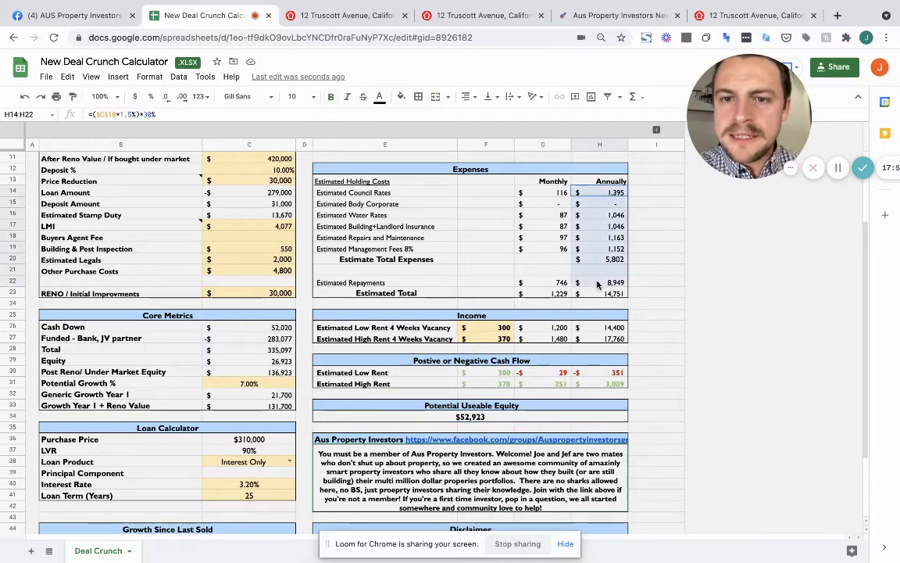
drag(600, 193, 598, 298)
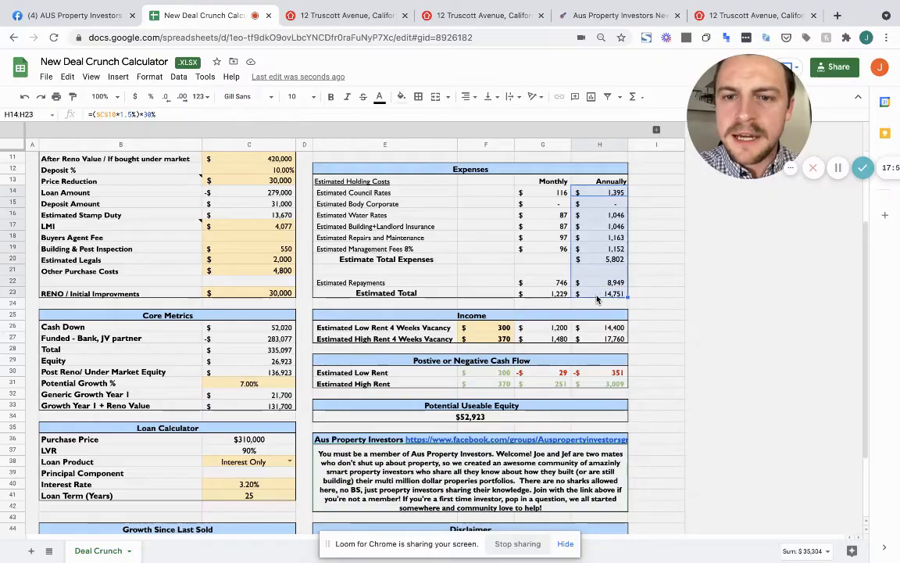
click(393, 205)
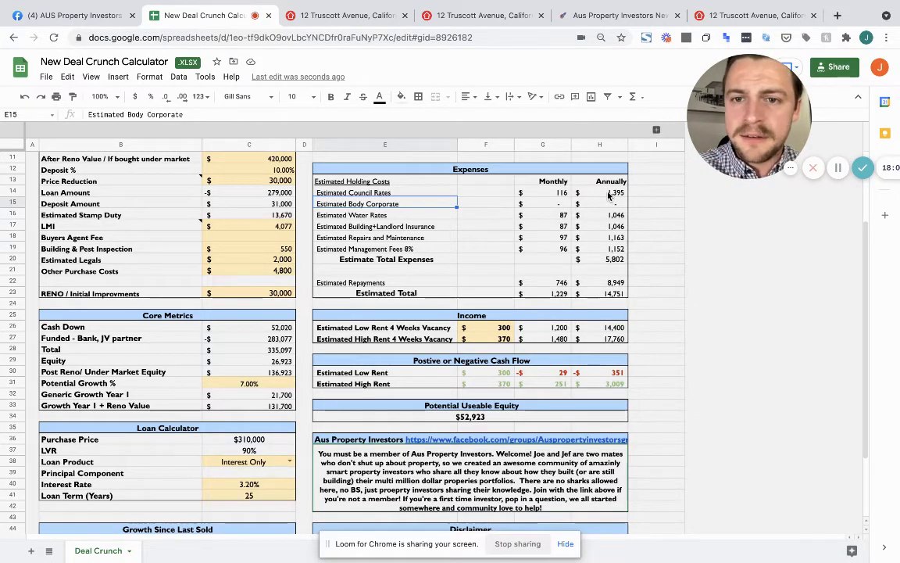
drag(610, 192, 604, 299)
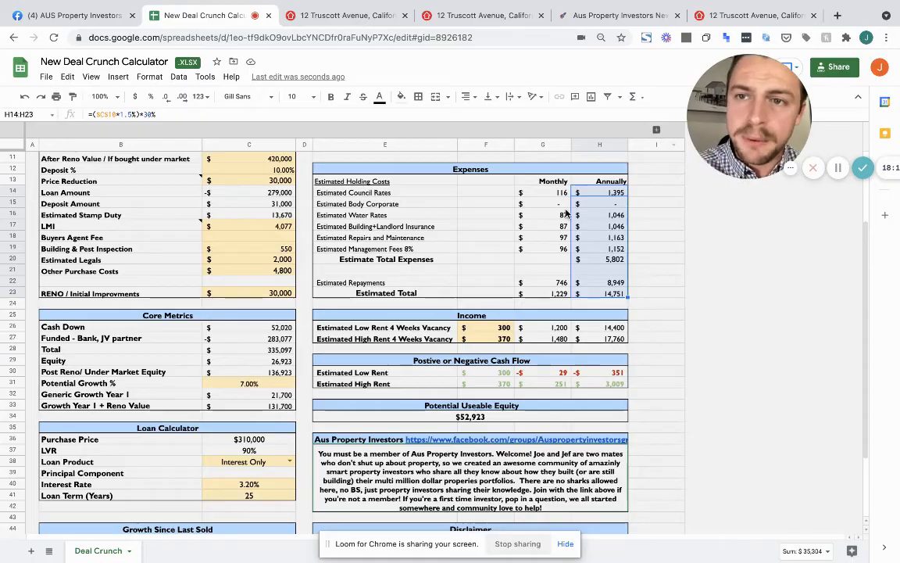
Scroll to the Facebook link at the sheet's bottom and switch to the AUS Property Investors group tab
scroll(567, 213, down, 3)
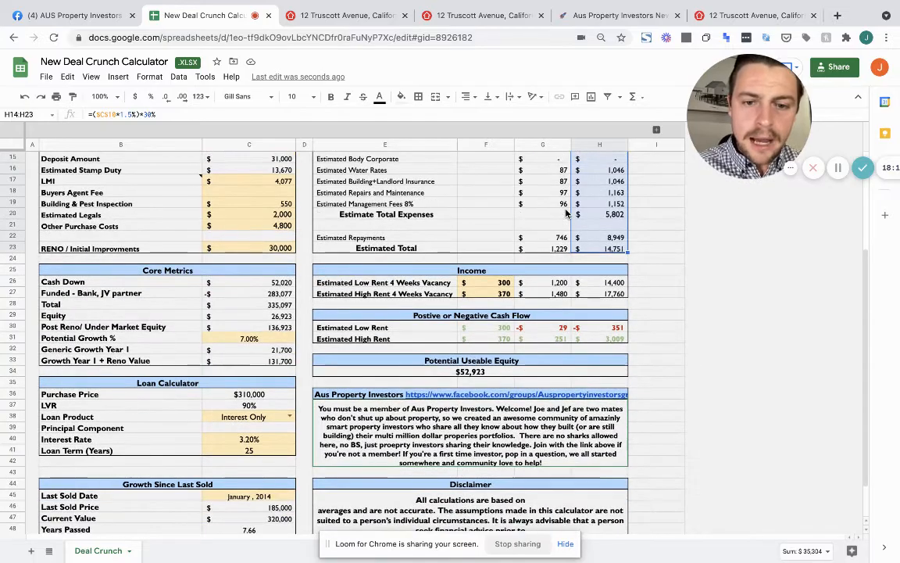
scroll(567, 213, down, 1)
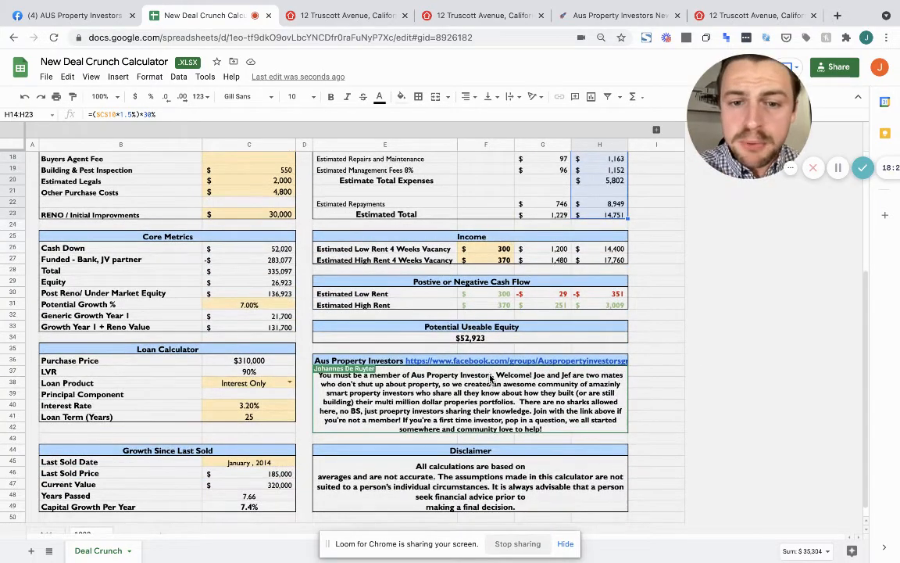
mouse_move(471, 366)
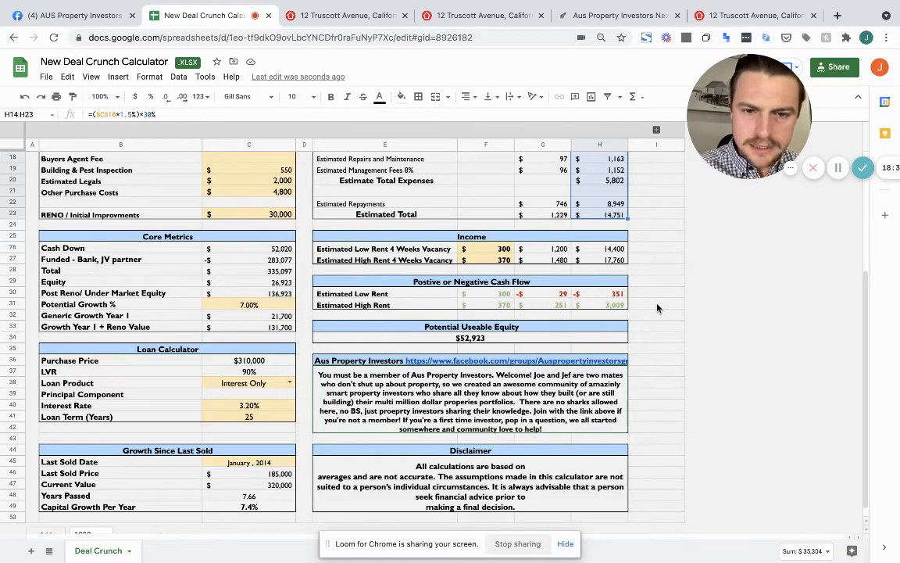
scroll(657, 308, down, 1)
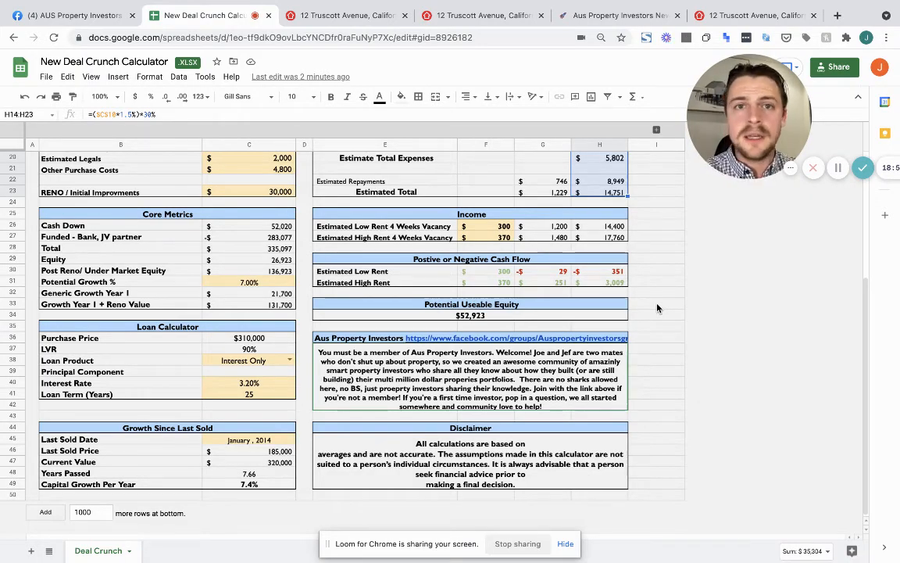
click(97, 23)
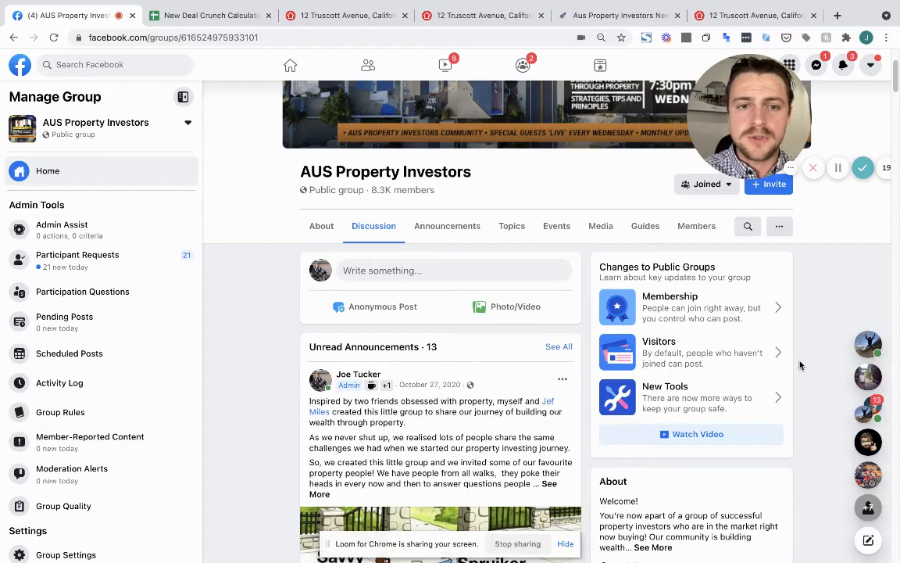
Demonstrate the group's Anonymous Post dialog, then switch to the Aus Property Investors Newsletter tab
click(380, 314)
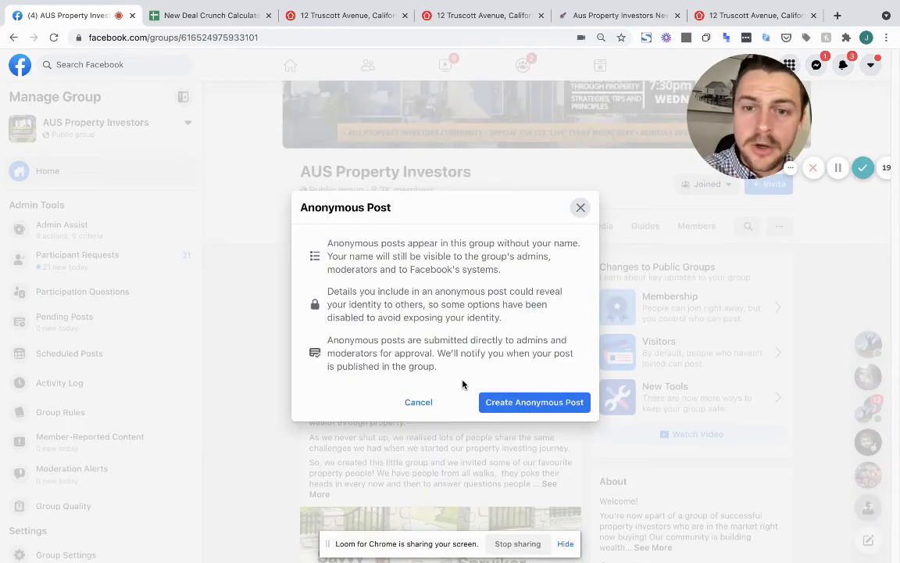
click(515, 402)
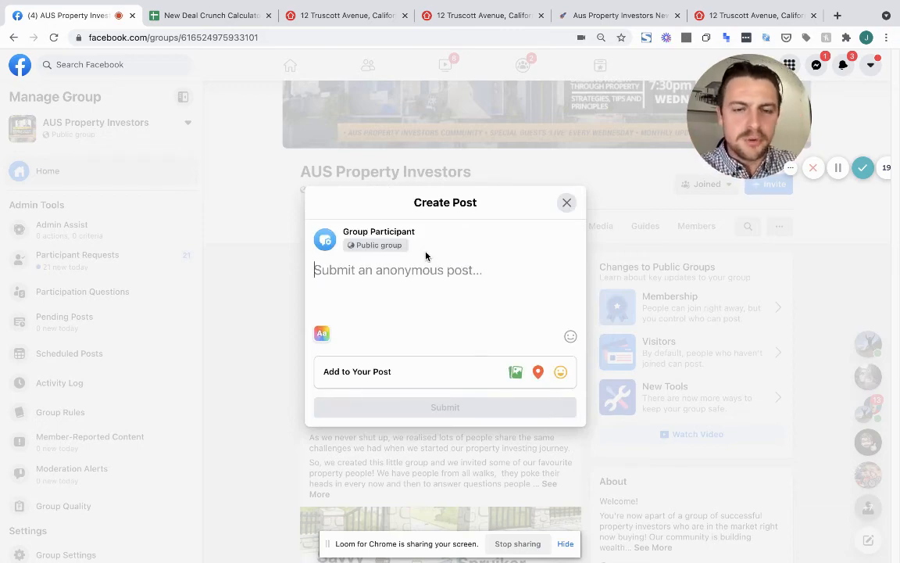
click(567, 205)
click(346, 306)
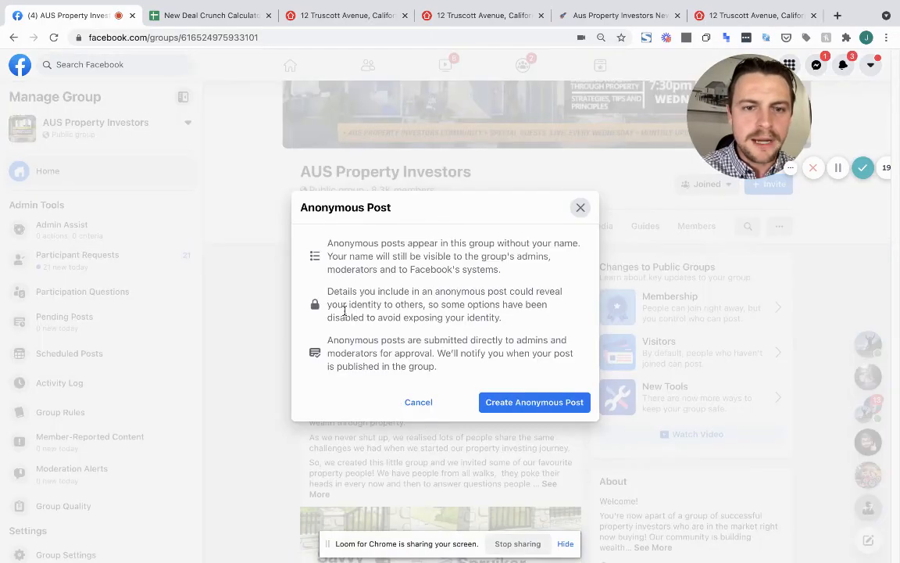
click(581, 207)
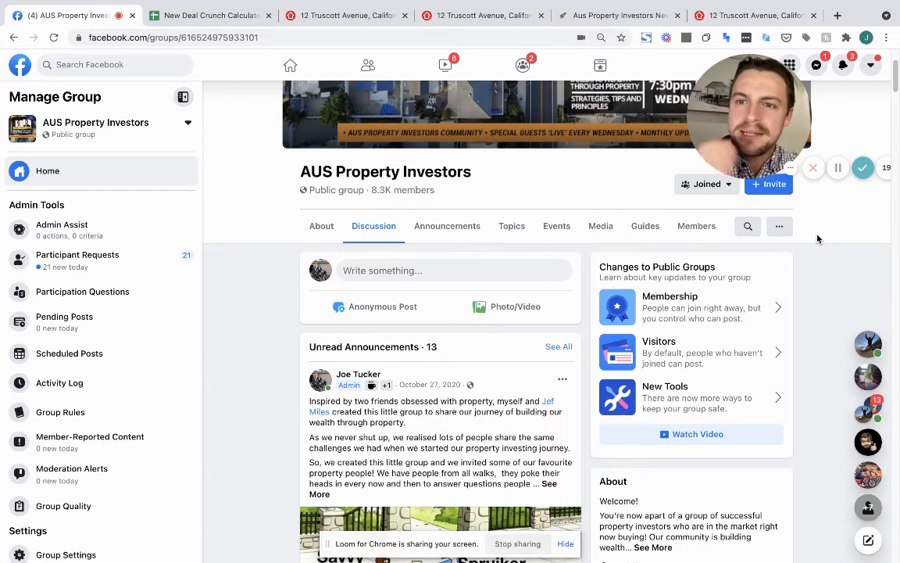
click(586, 16)
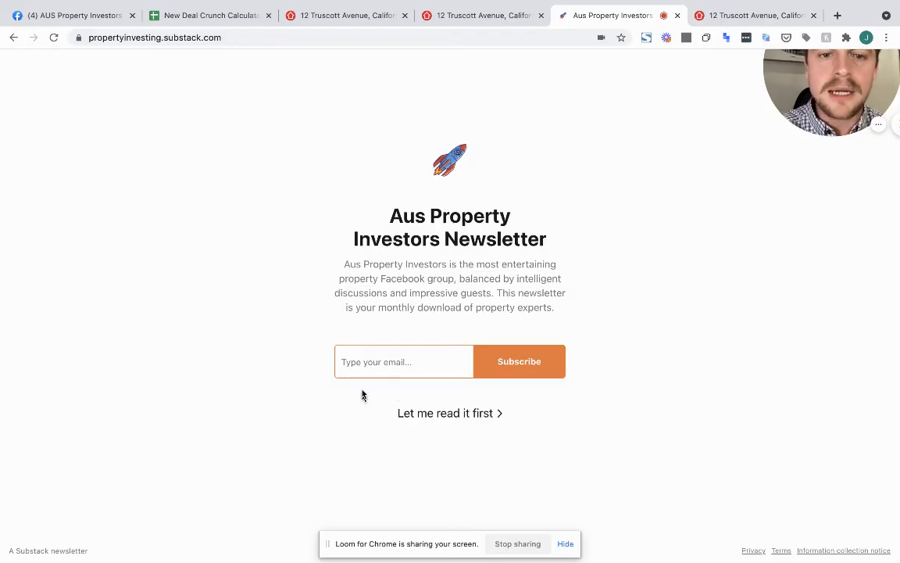
Skip subscribing with 'Let me read it first' and browse the Substack newsletter archive
click(422, 416)
scroll(485, 322, down, 3)
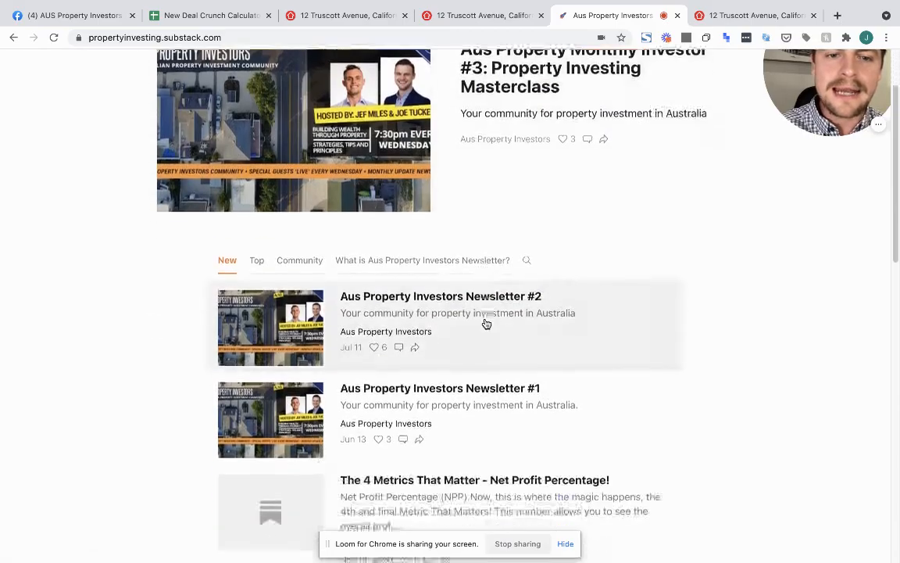
scroll(484, 322, up, 2)
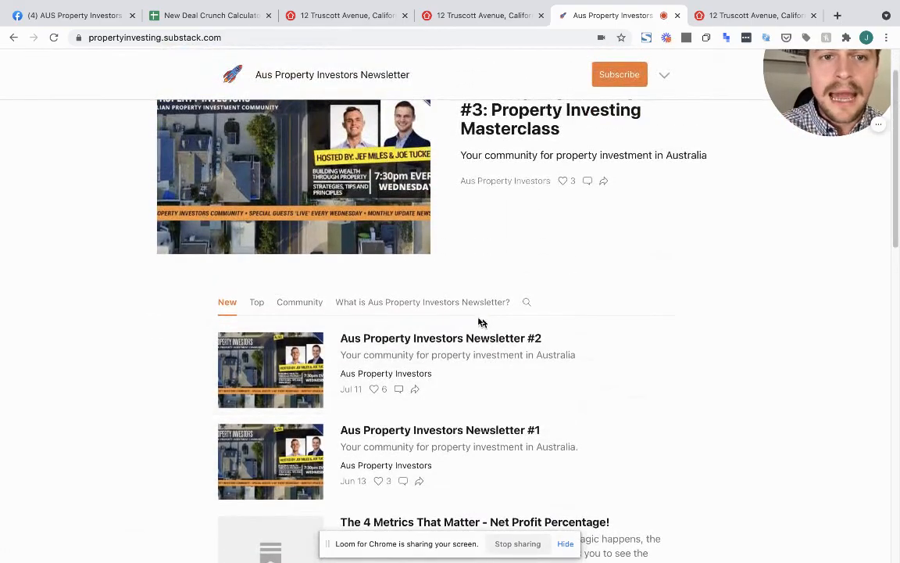
Read the #3 Property Investing Masterclass issue to the end, then return to the AUS Property Investors Facebook group
click(482, 165)
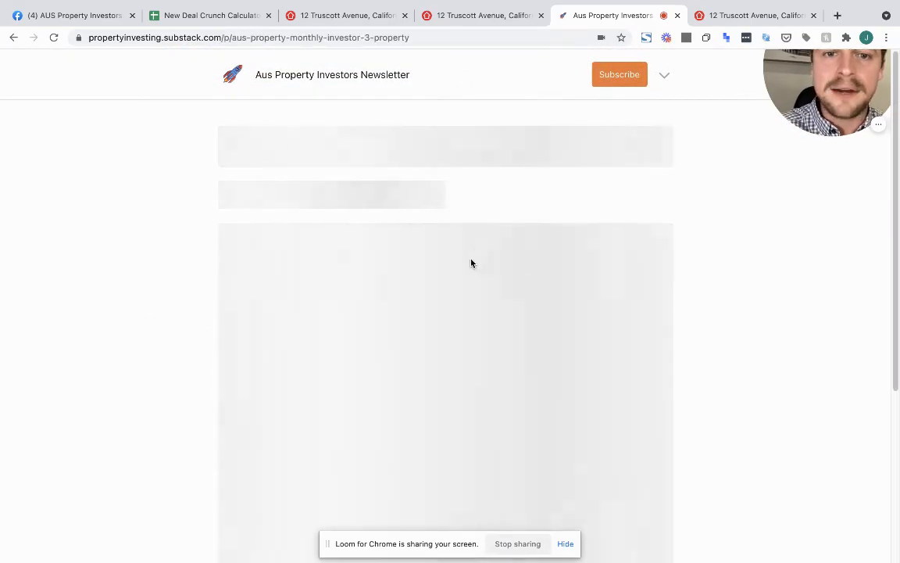
scroll(471, 263, down, 3)
scroll(471, 264, down, 9)
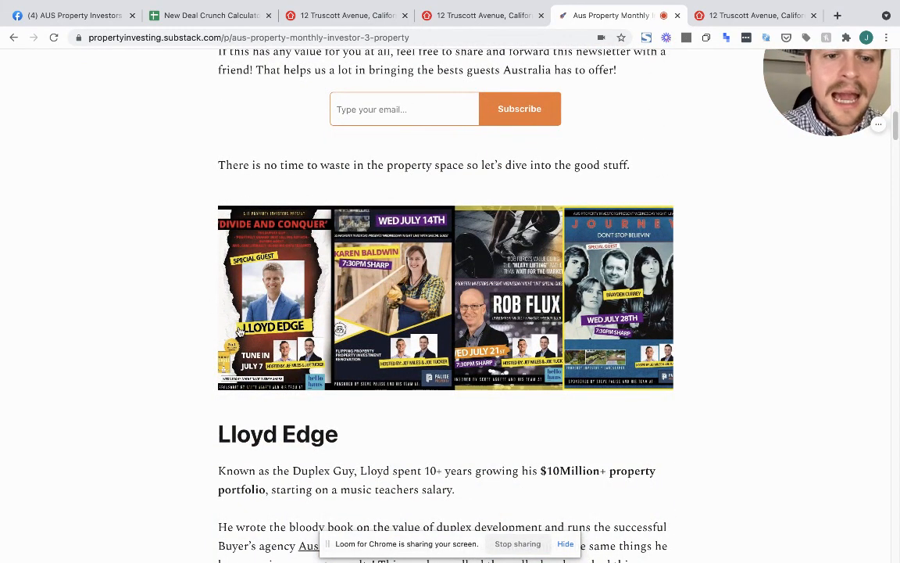
scroll(237, 331, down, 6)
scroll(240, 331, down, 1)
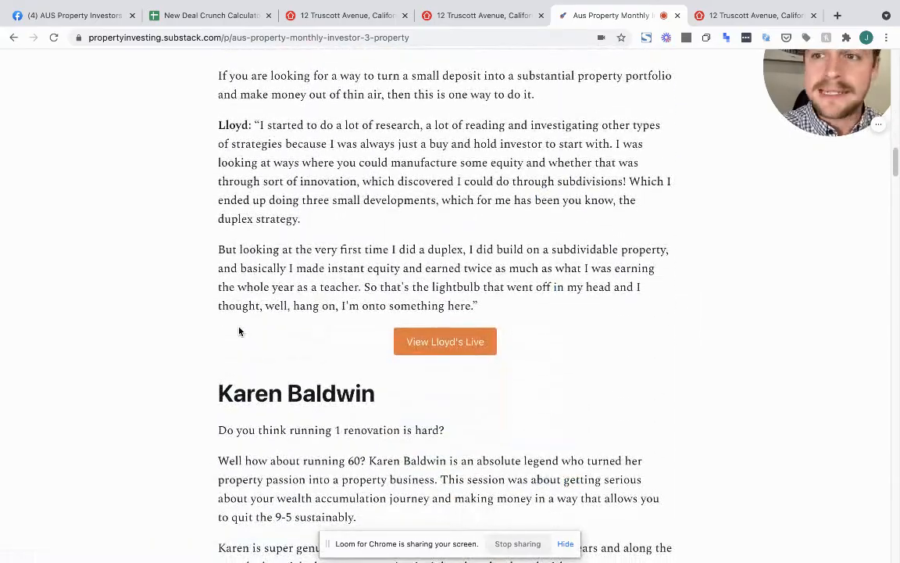
scroll(239, 332, down, 20)
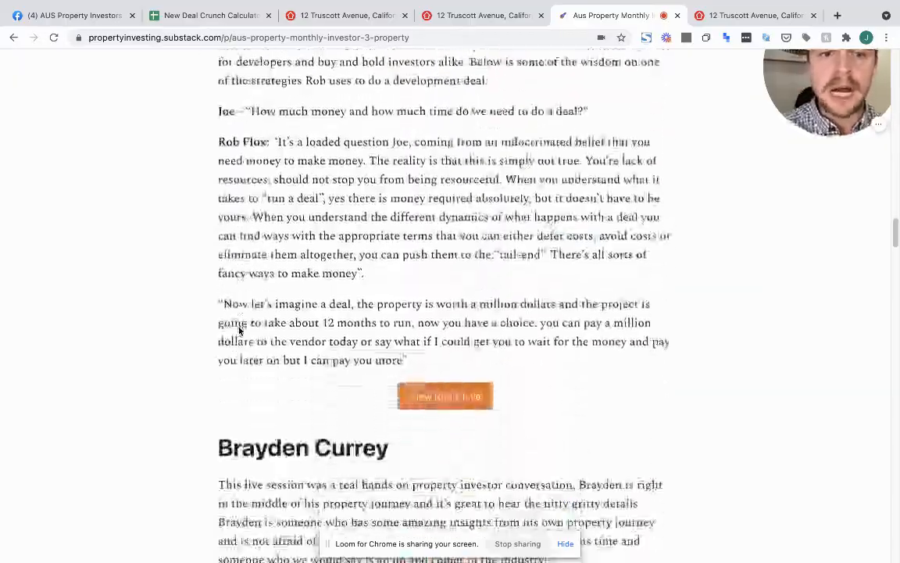
scroll(239, 332, down, 20)
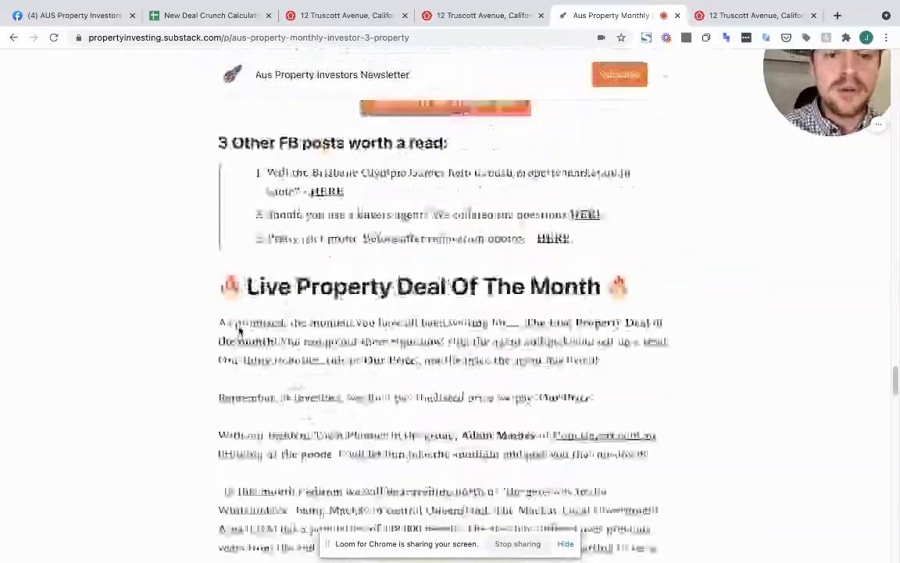
scroll(239, 331, down, 20)
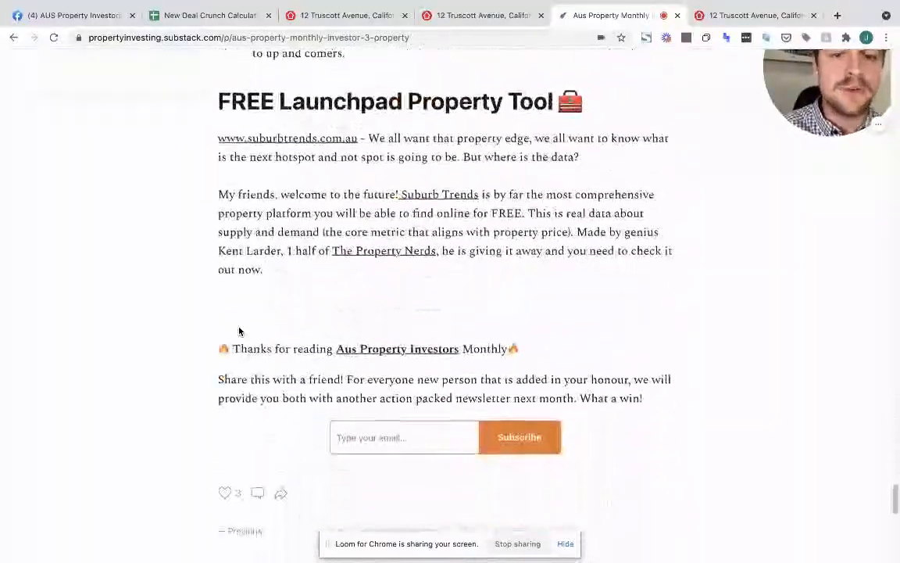
mouse_move(145, 27)
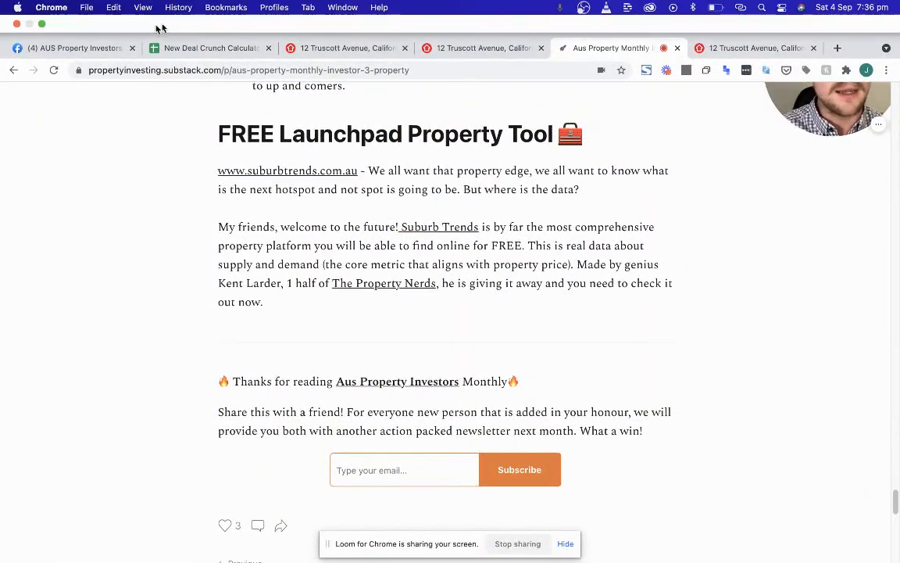
click(88, 48)
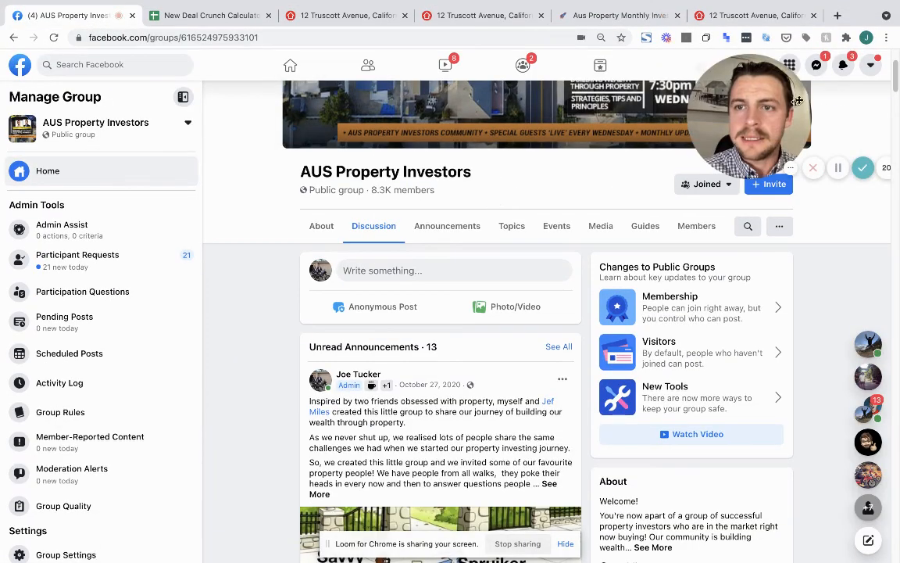